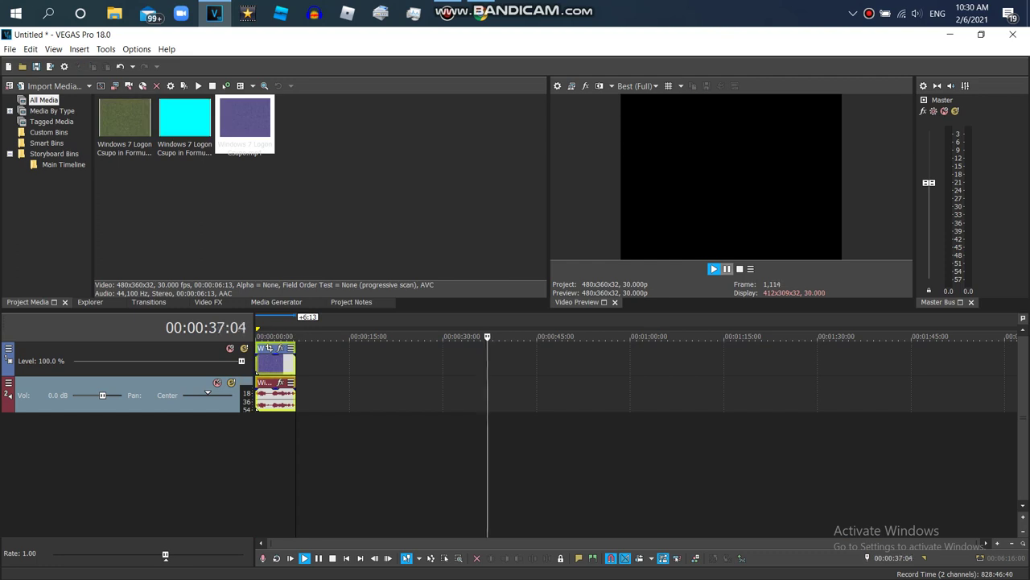
Set the audio event's time stretch method to élastique with the Pro attribute and a pitch change of -4
key("space")
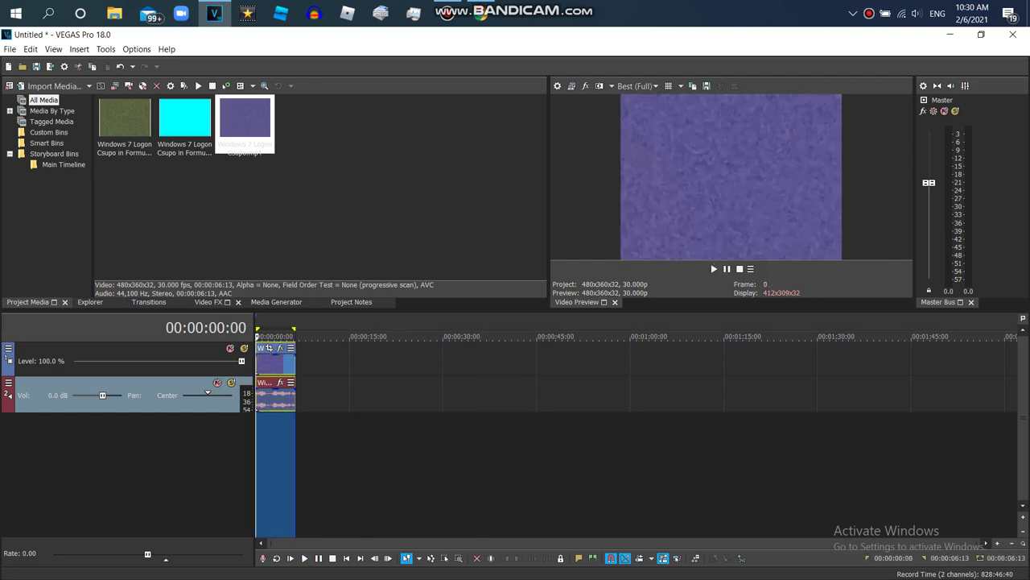
key("alt+8")
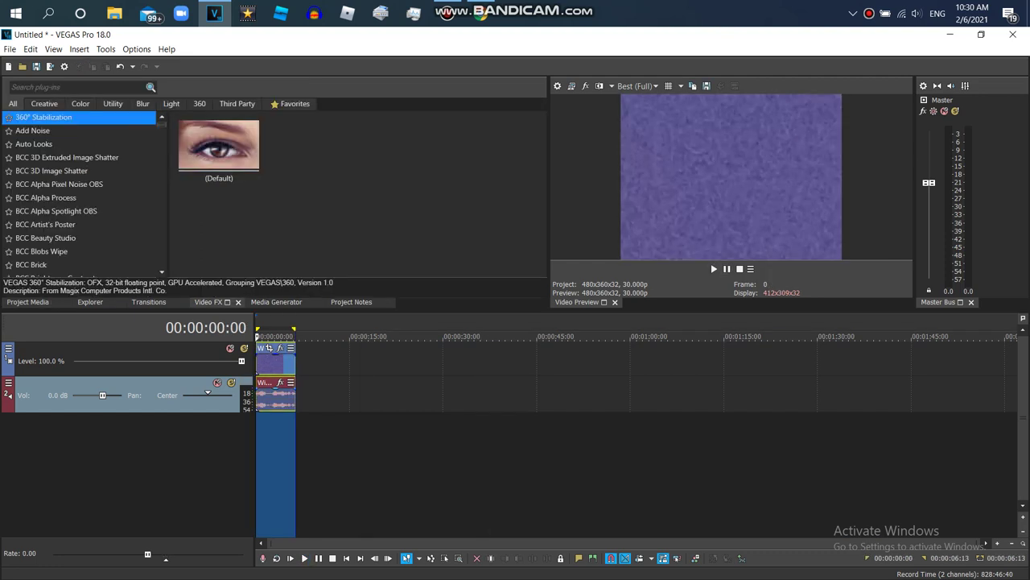
right_click(271, 394)
left_click(300, 568)
left_click(552, 251)
left_click(500, 271)
left_click(552, 269)
left_click(499, 286)
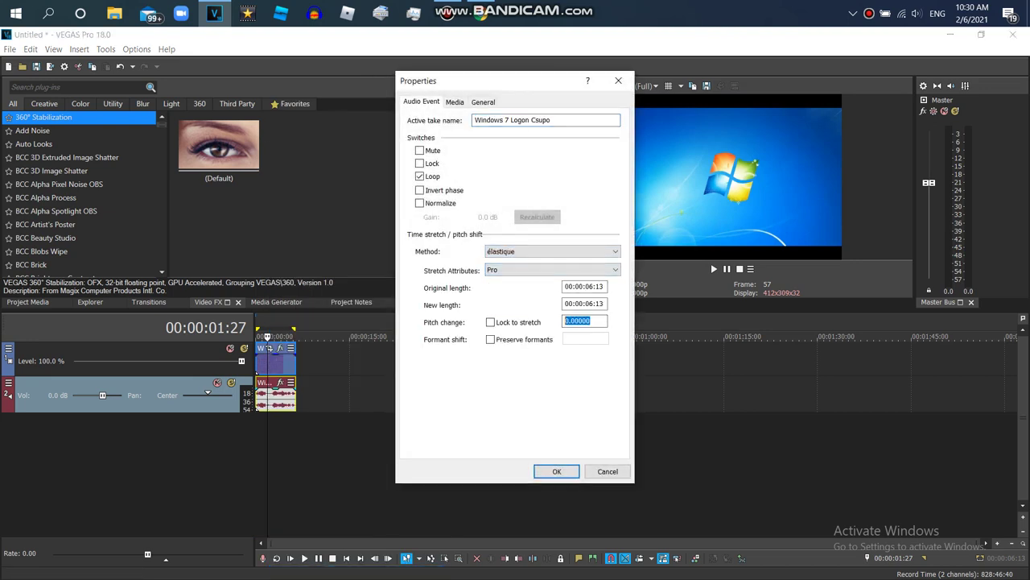
key("Return")
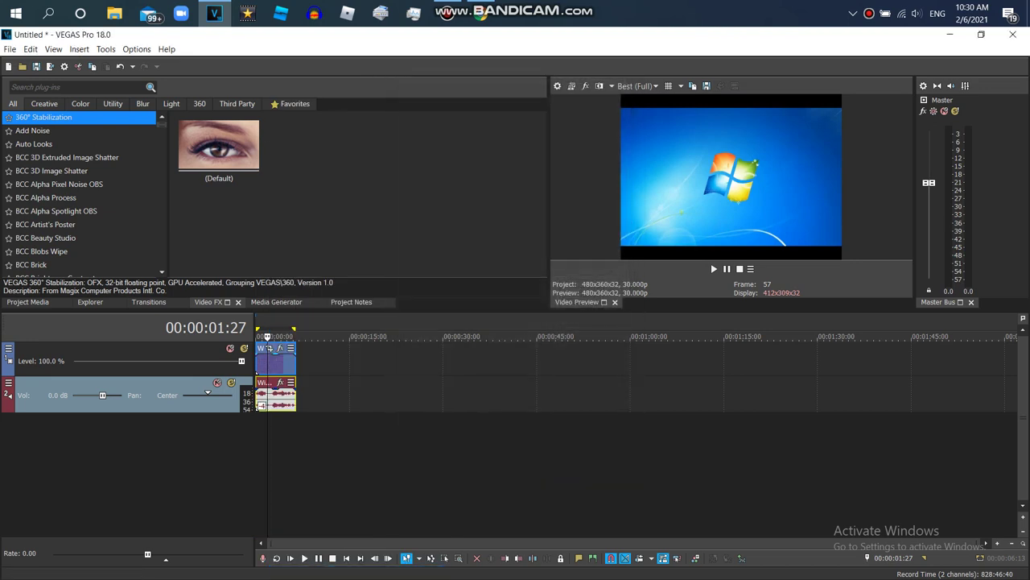
In the video event's Pan/Crop, rotate the frame to -180 degrees at 00:00:06:13
left_click(280, 348)
left_click_drag(274, 346, 20, 91)
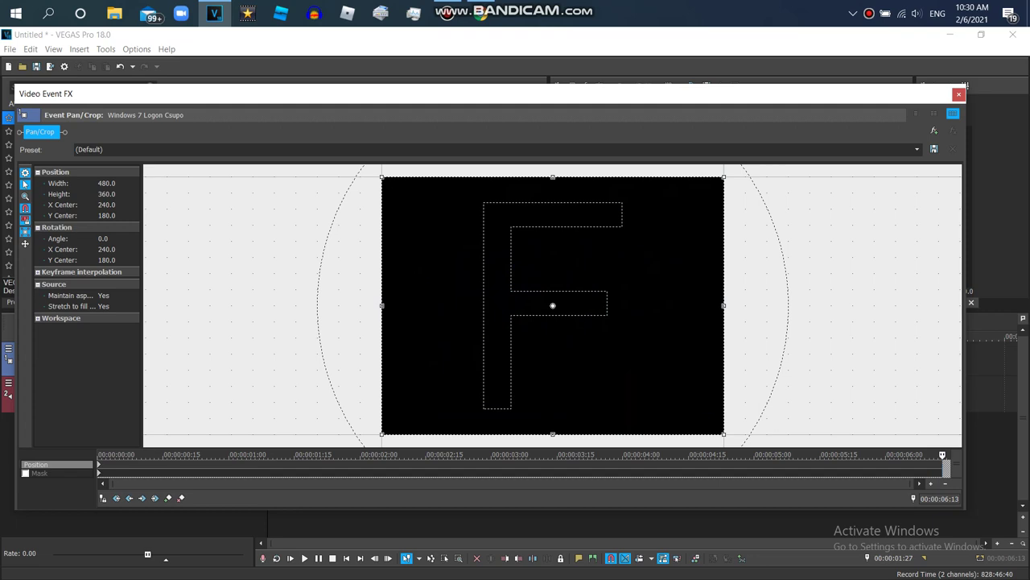
left_click_drag(689, 305, 415, 305)
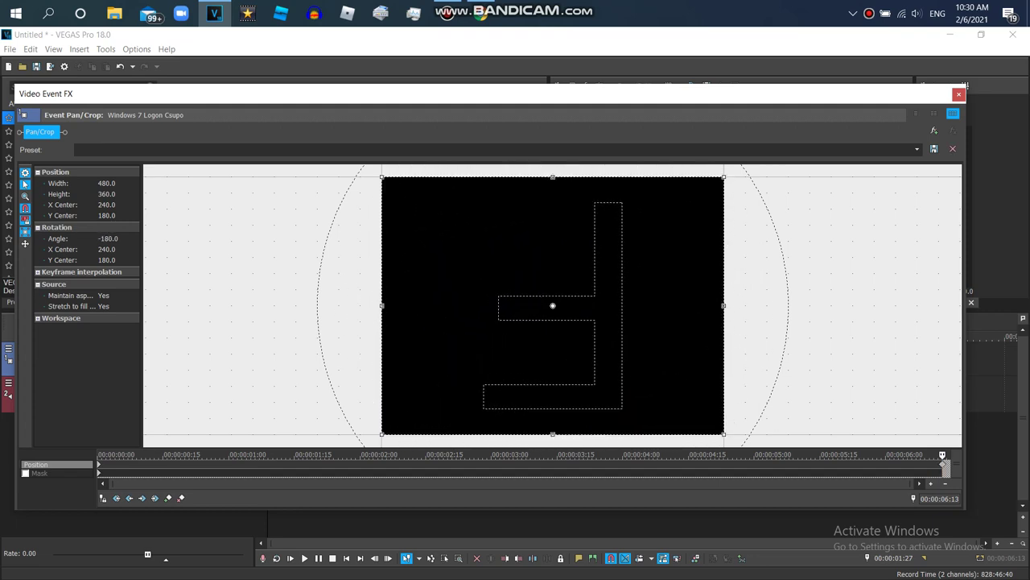
At 00:00:01:16, enlarge the Pan/Crop frame to about 780 x 585
left_click(491, 472)
left_click(505, 465)
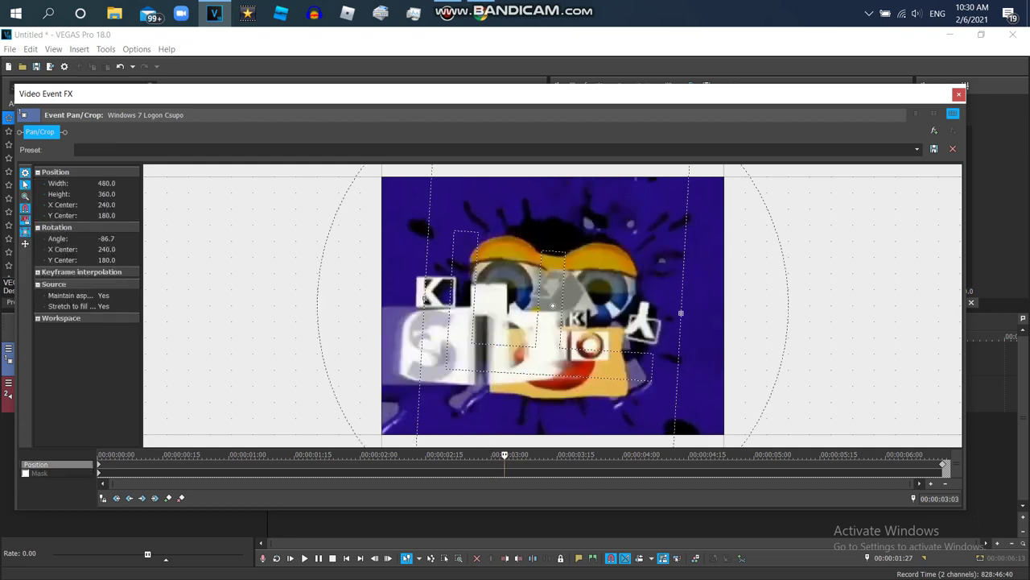
left_click_drag(505, 464, 517, 464)
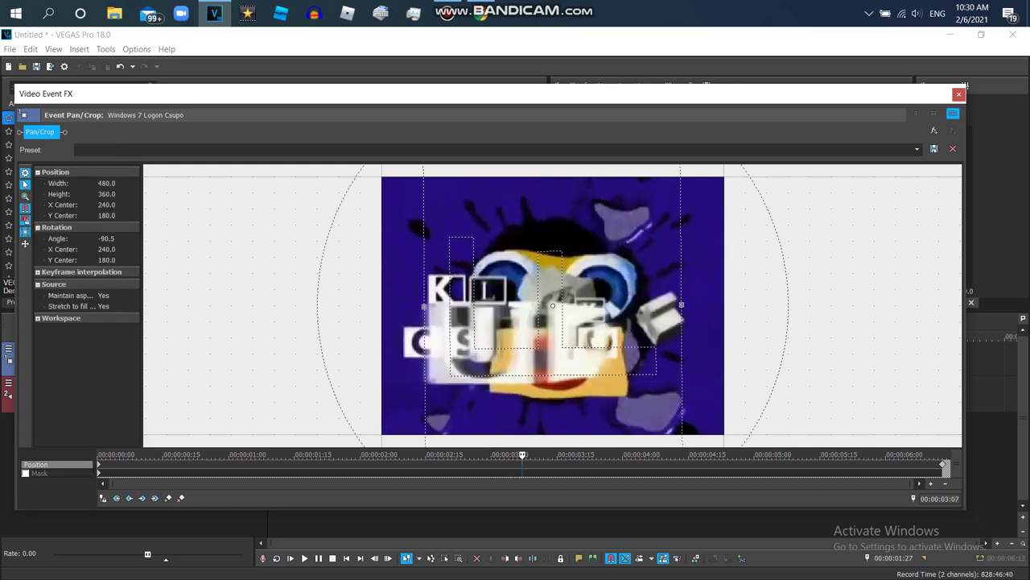
left_click_drag(518, 465, 298, 464)
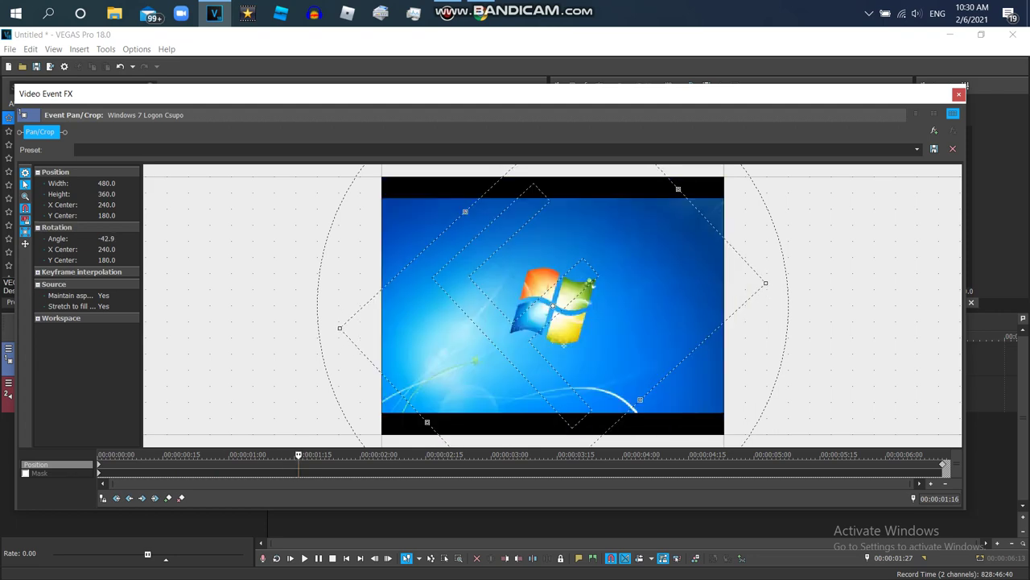
left_click_drag(340, 328, 206, 343)
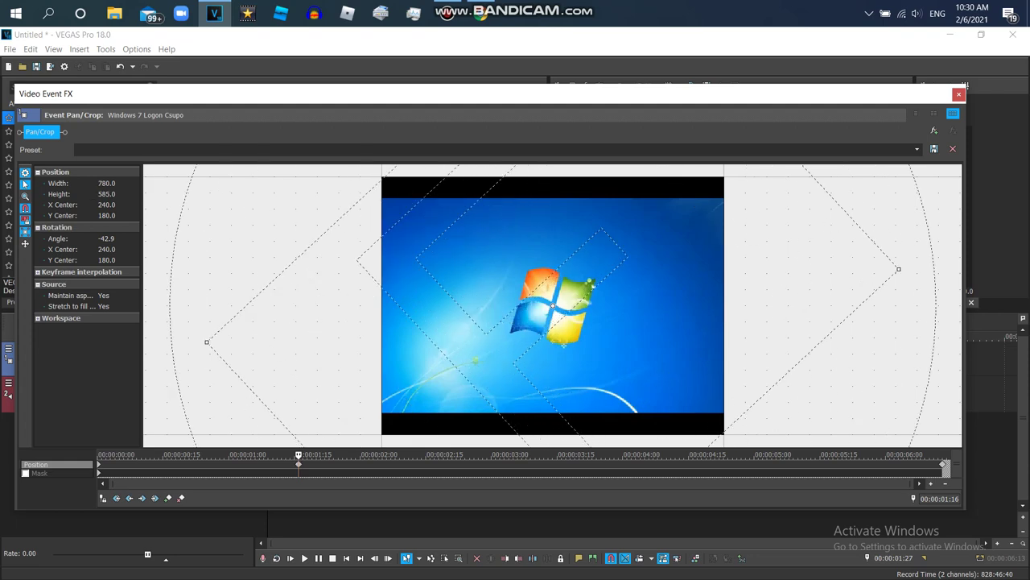
At 00:00:03:07, resize the Pan/Crop frame to about 660 x 495
key("space")
key("Left")
left_click_drag(372, 306, 375, 306)
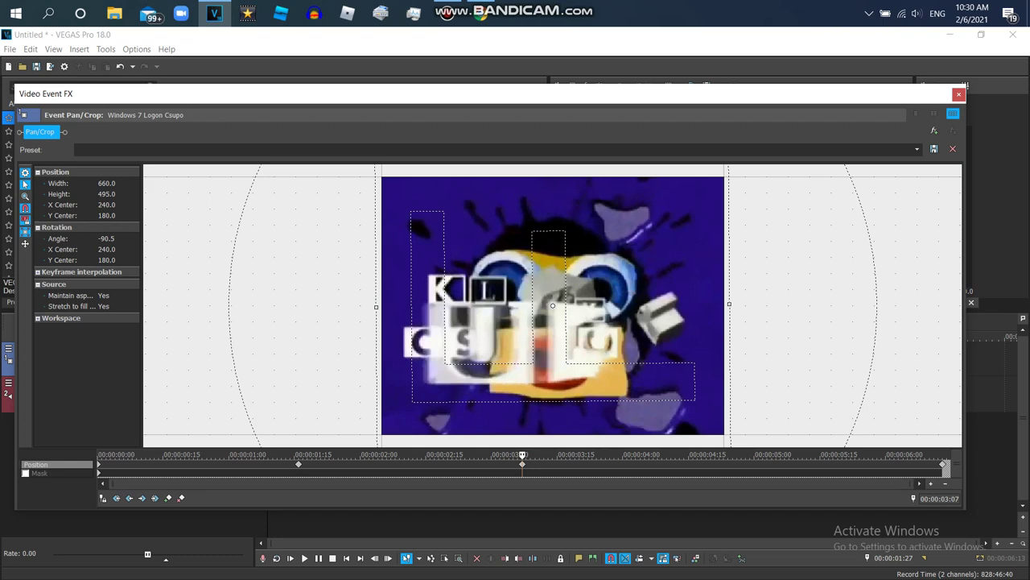
At 00:00:04:24, enlarge the Pan/Crop frame to about 780 x 585, check the 00:00:01:16 keyframe and close Pan/Crop
key("space")
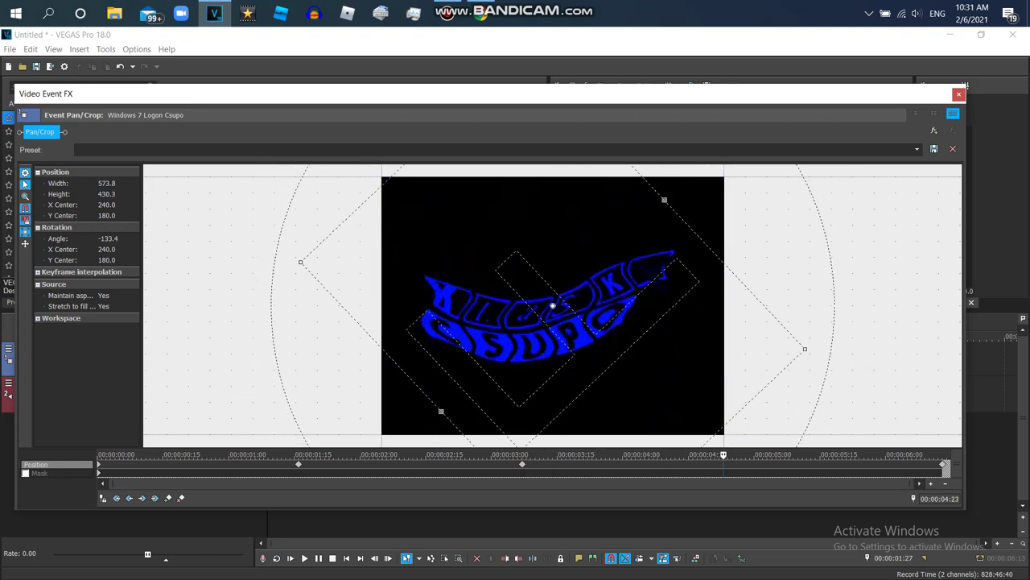
left_click_drag(662, 198, 701, 159)
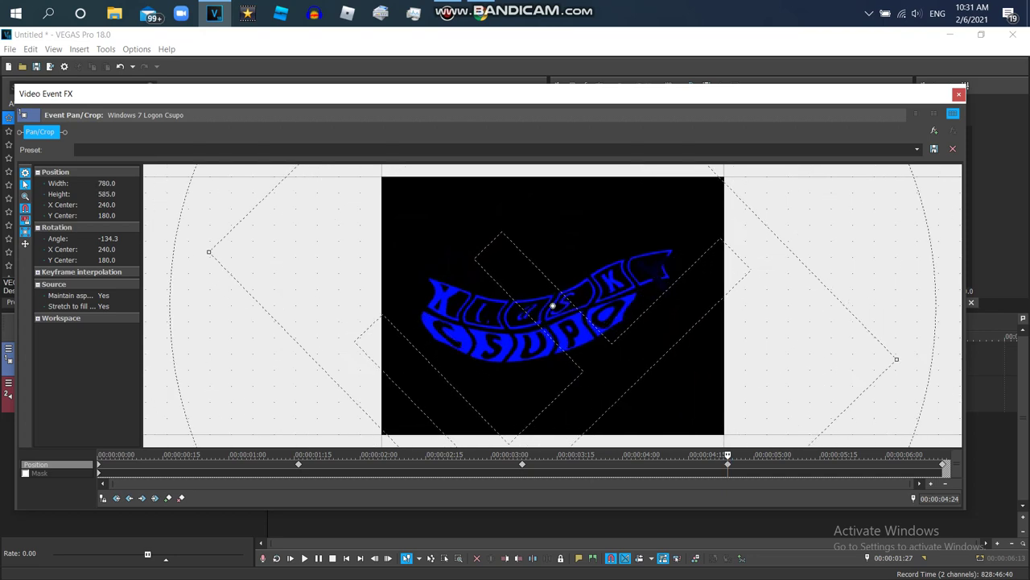
left_click(298, 465)
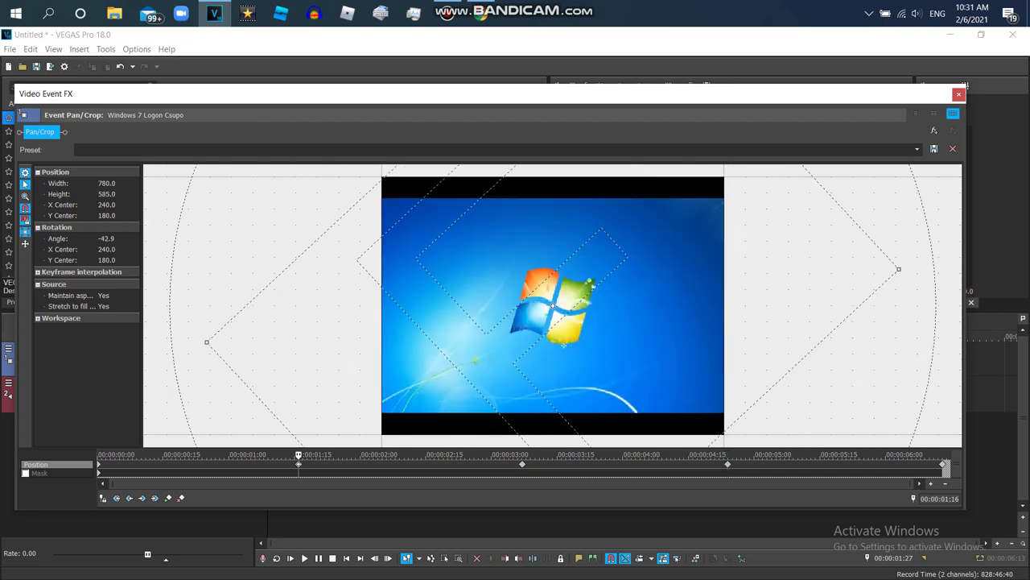
left_click(958, 94)
Apply the Wave effect's G Major 20 preset to the video event and play back the clip
double_click(275, 358)
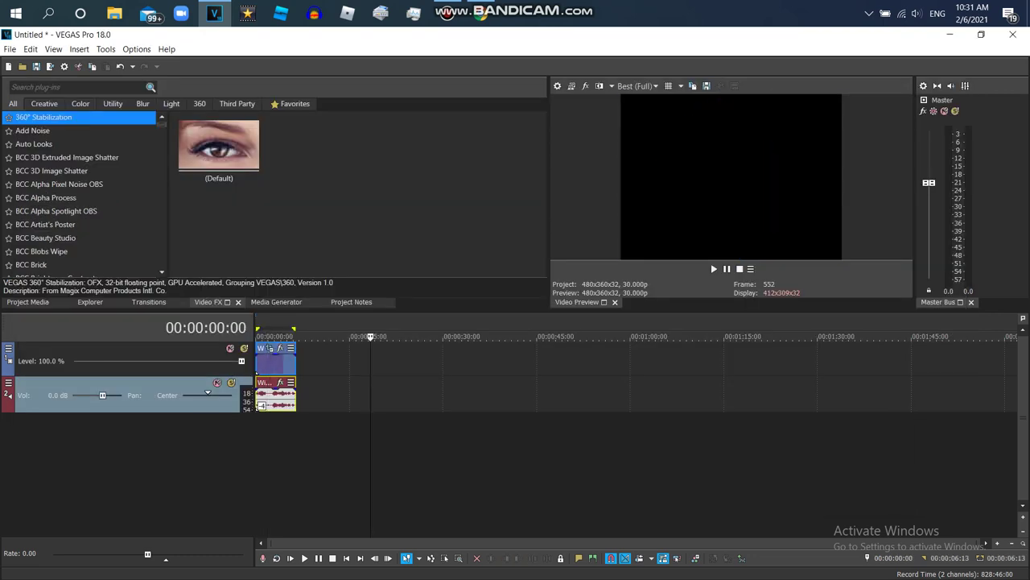
scroll(81, 193, "down", 15)
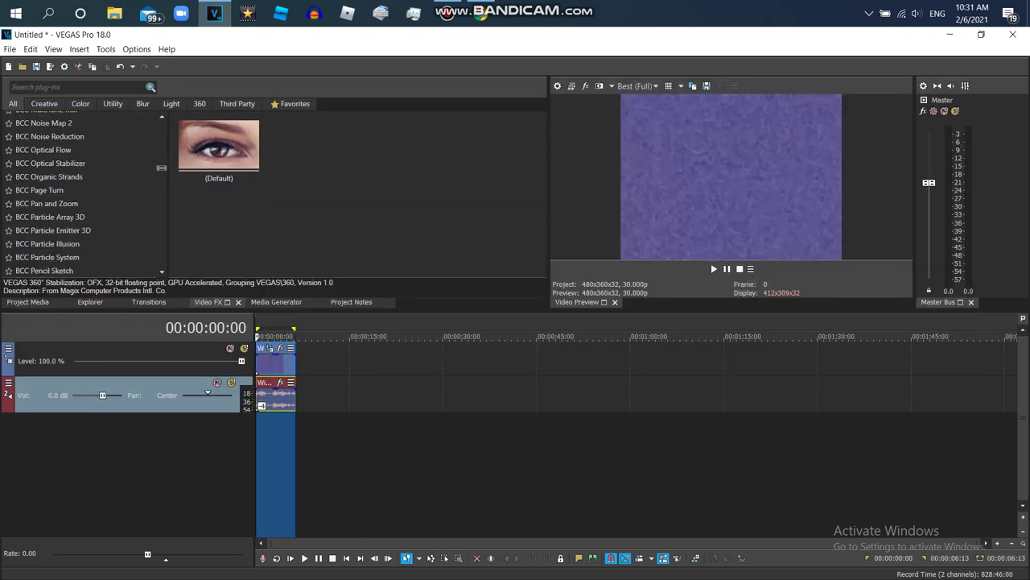
left_click(48, 256)
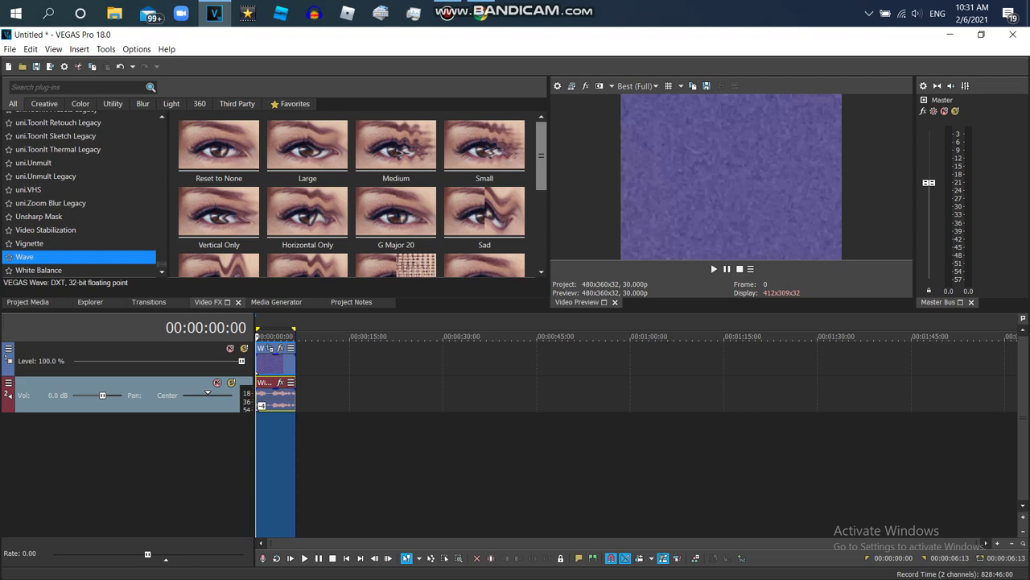
scroll(396, 149, "down", 1)
double_click(362, 131)
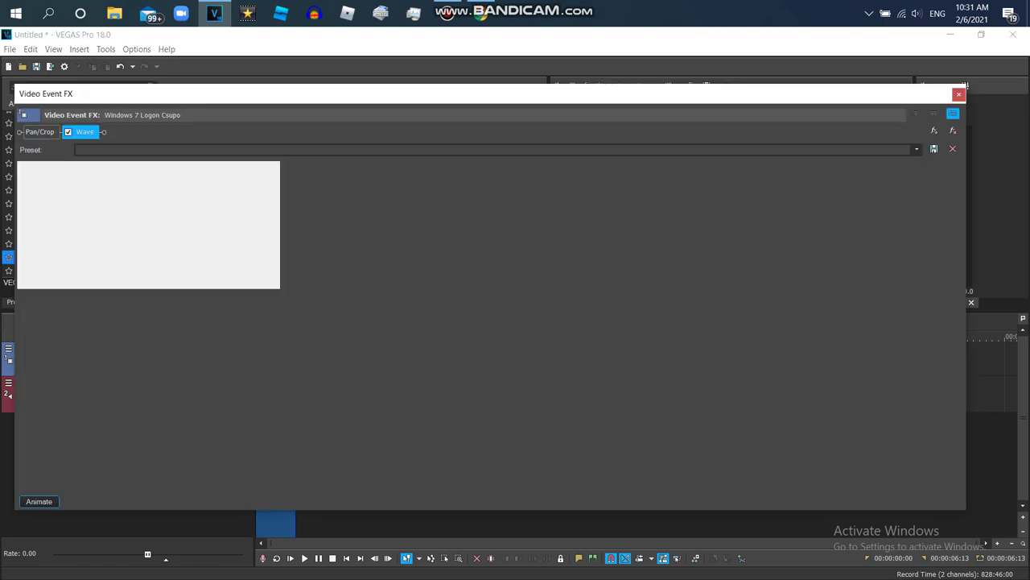
key("Escape")
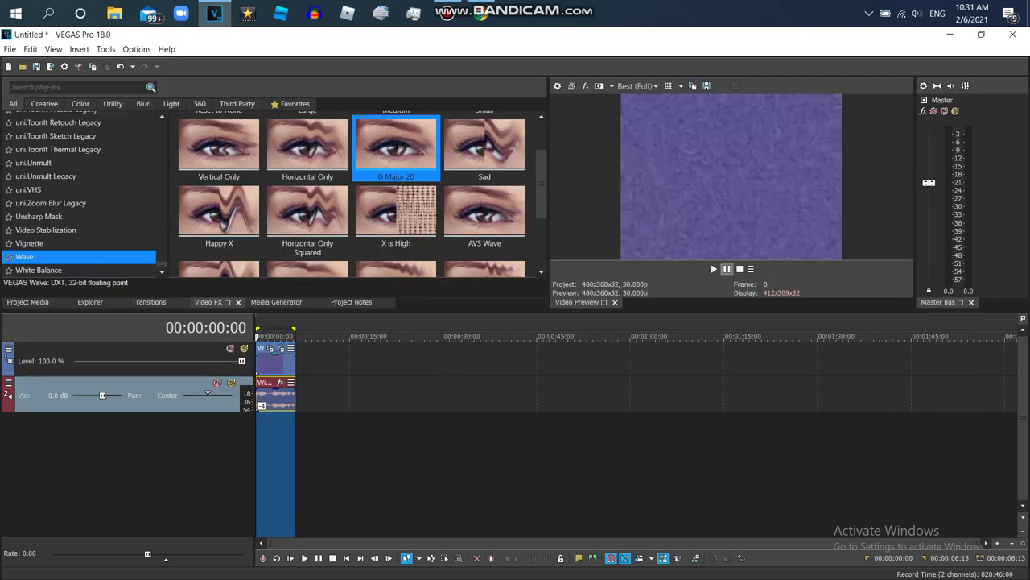
key("space")
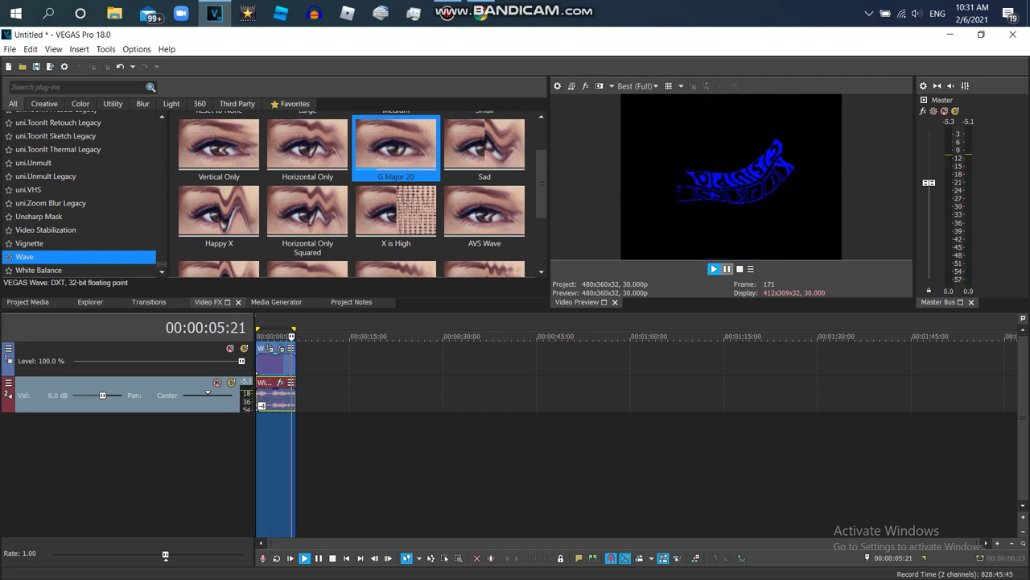
Add another Windows 7 Logon Csupo clip directly after the first, slow it to about 27.9% and preview its beginning
key("alt+1")
left_click_drag(244, 121, 439, 358)
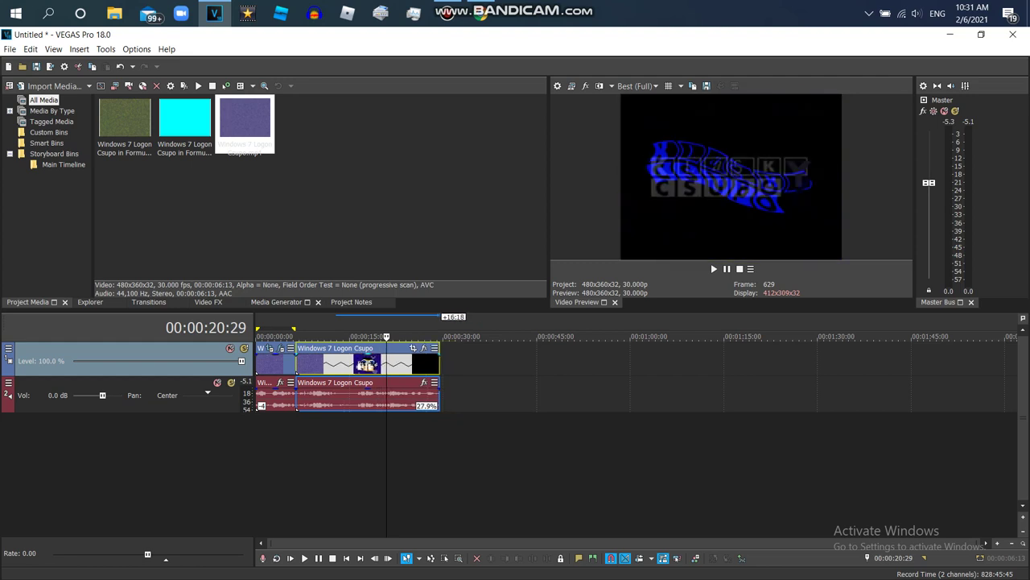
left_click(301, 359)
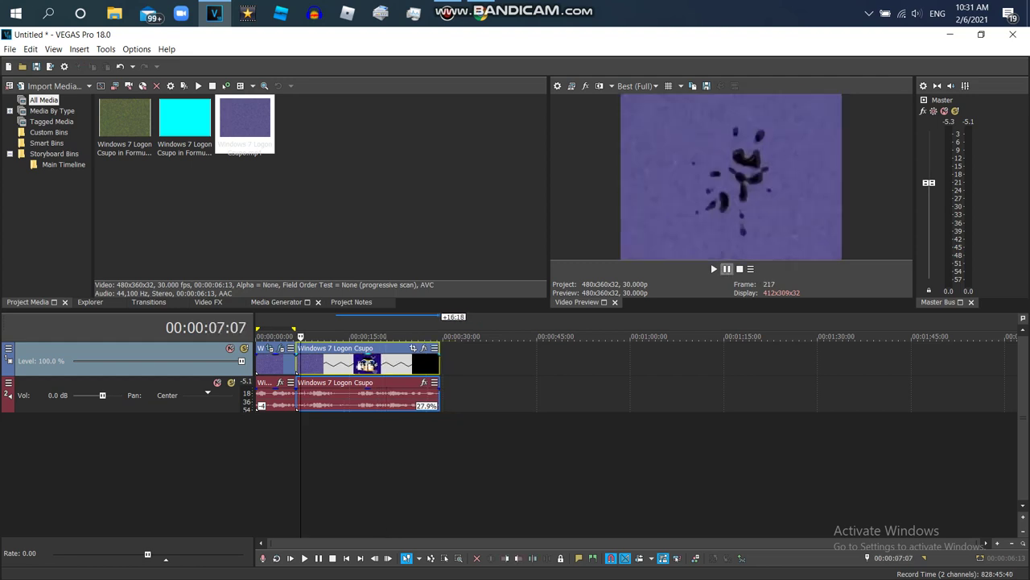
left_click(714, 269)
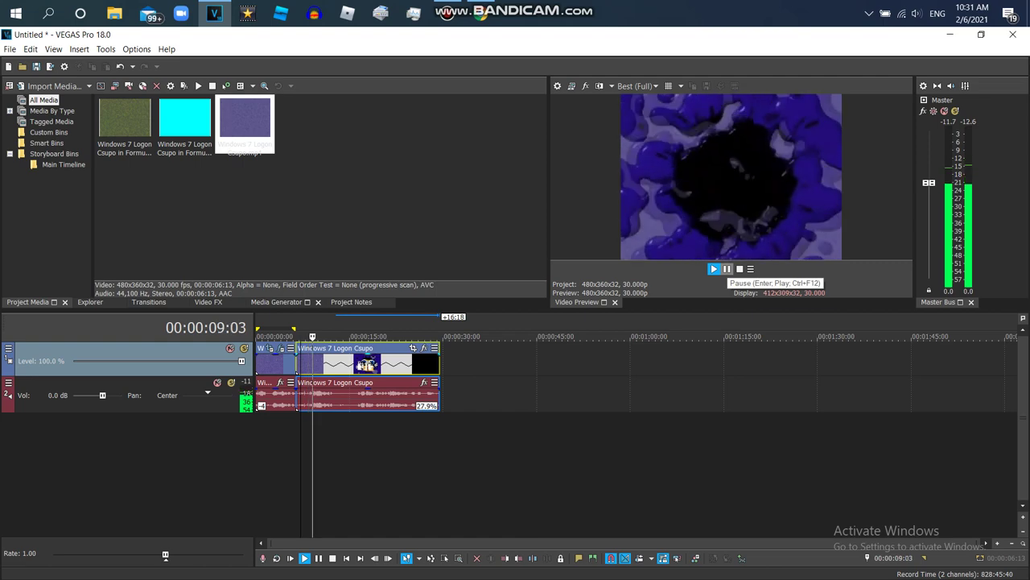
Switch to YouTube in Chrome, search for "center effects" and look through the results for a reference video
key("alt+Tab")
left_click(322, 115)
type("center effe")
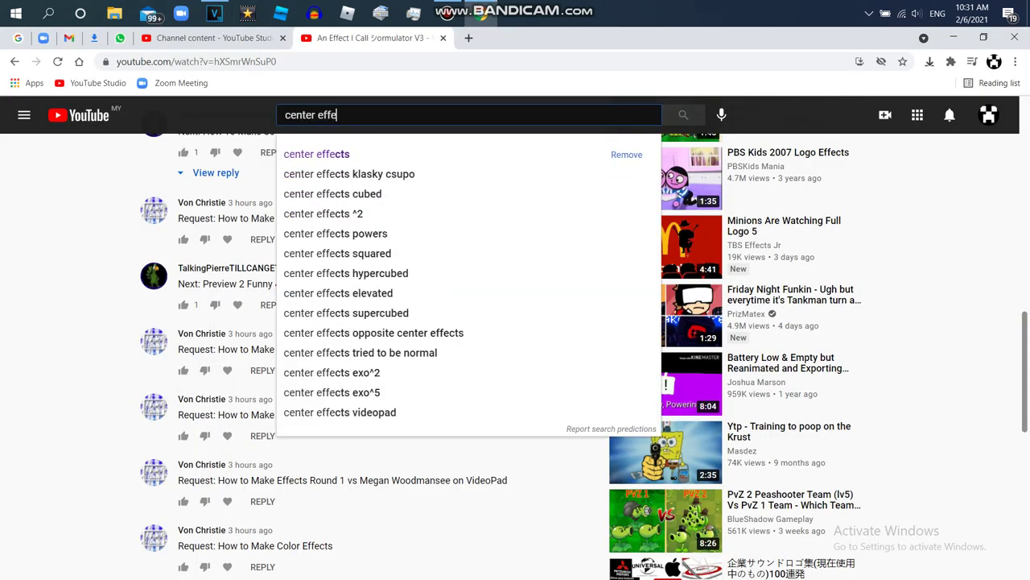
type("cts")
key("Return")
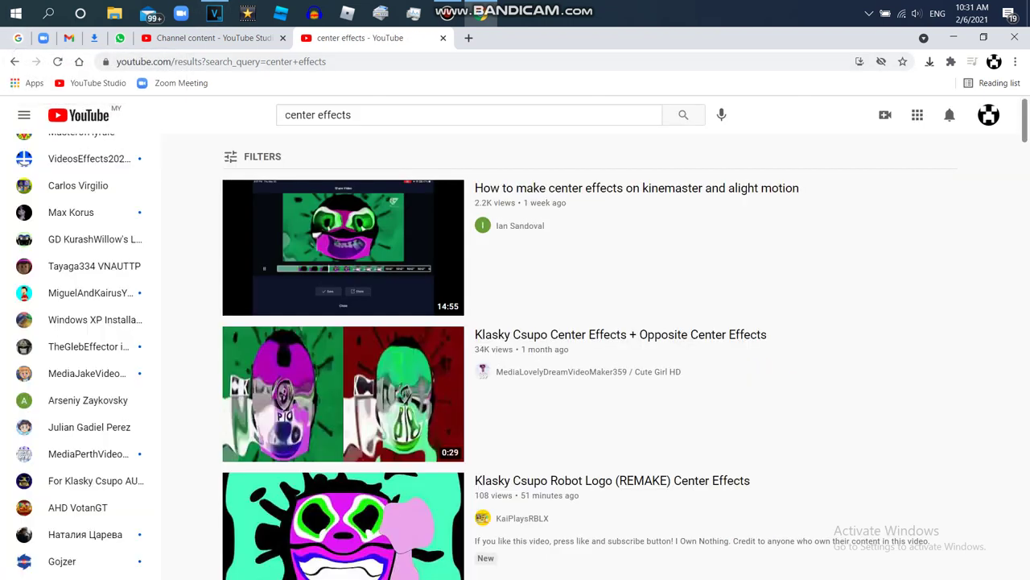
scroll(585, 338, "down", 6)
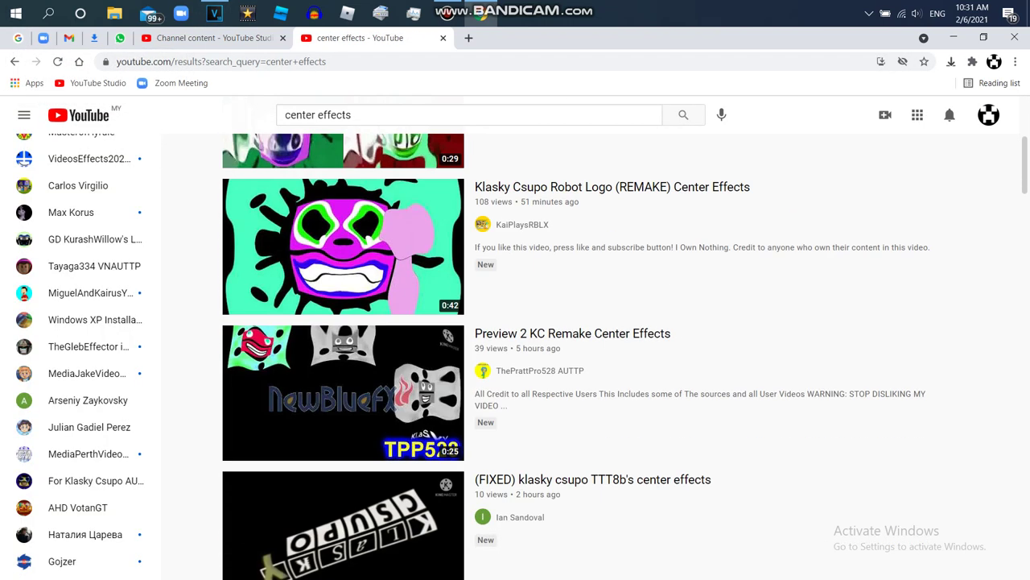
scroll(585, 338, "up", 6)
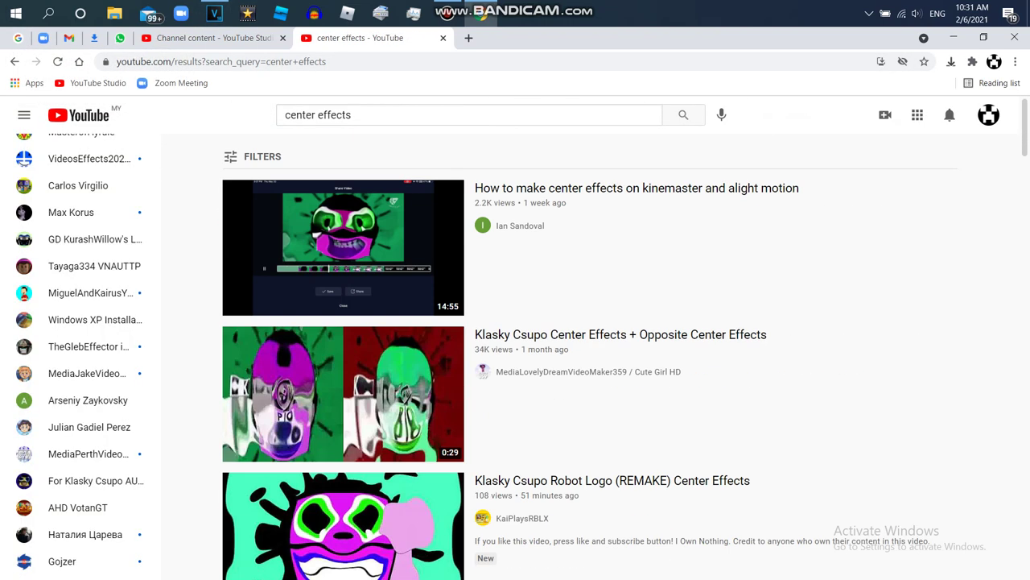
scroll(585, 338, "down", 11)
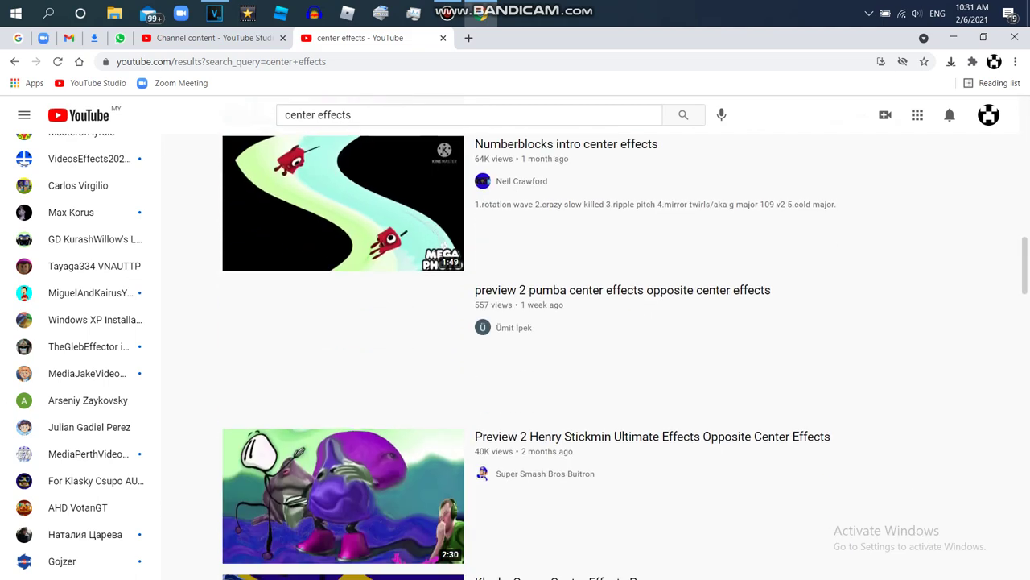
scroll(585, 338, "down", 3)
scroll(586, 338, "down", 3)
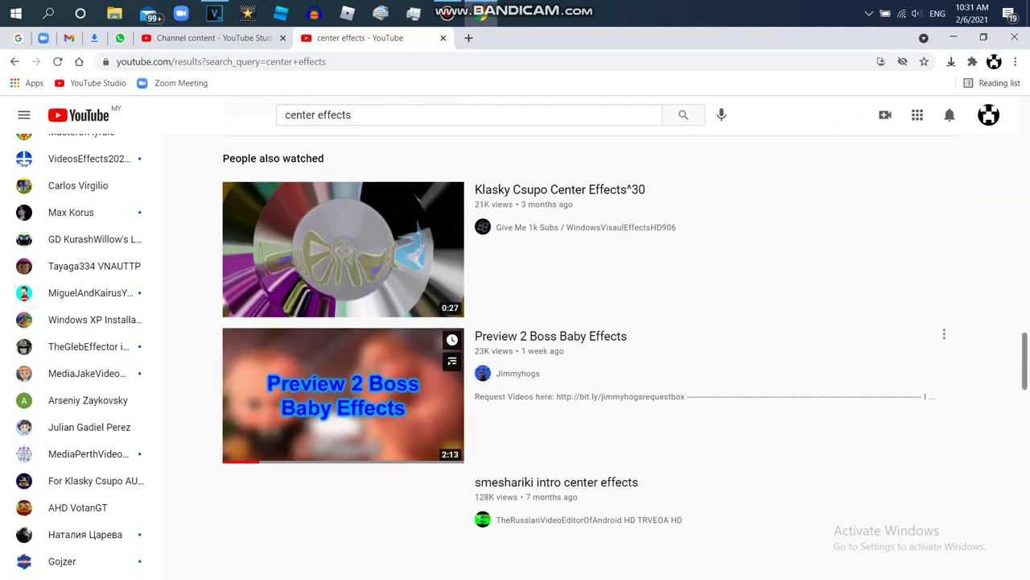
Refine the YouTube search to "klasky csupo center effects"
left_click(284, 115)
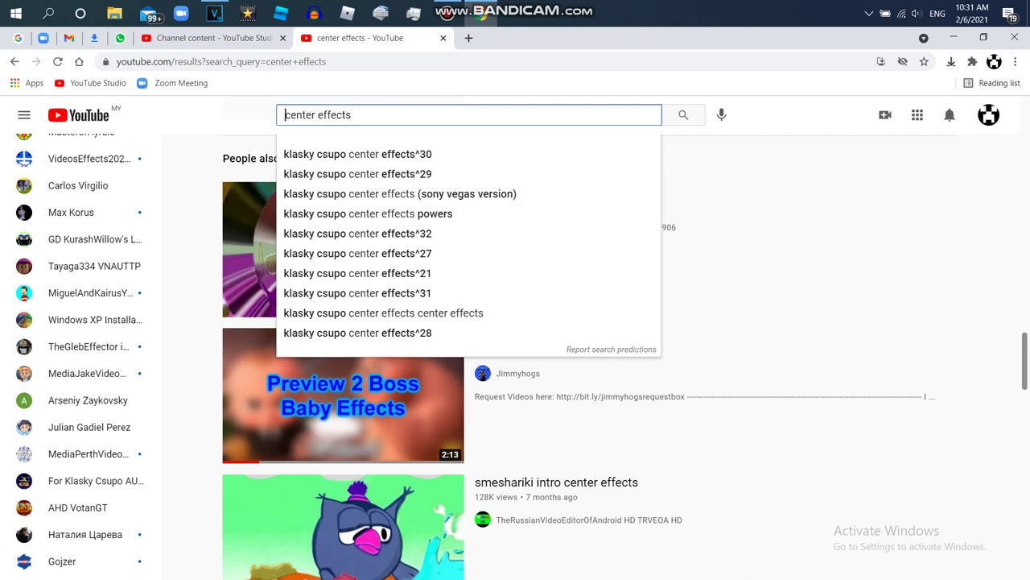
type("klasky csupo")
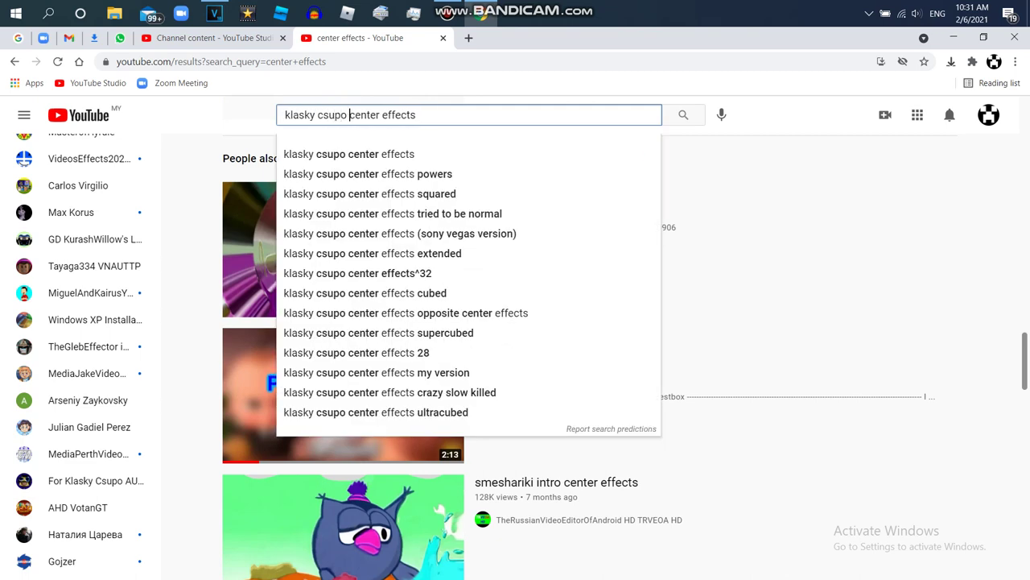
key("Return")
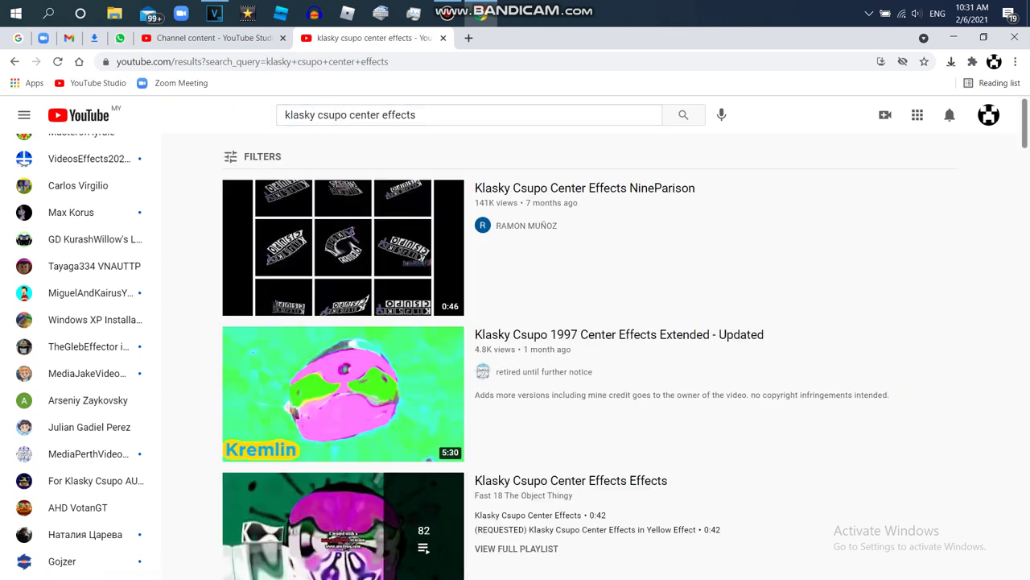
Open the "Klasky Csupo Center Effects" video from the search results and look over its description and comments
scroll(342, 322, "down", 8)
scroll(343, 214, "up", 5)
left_click(346, 214)
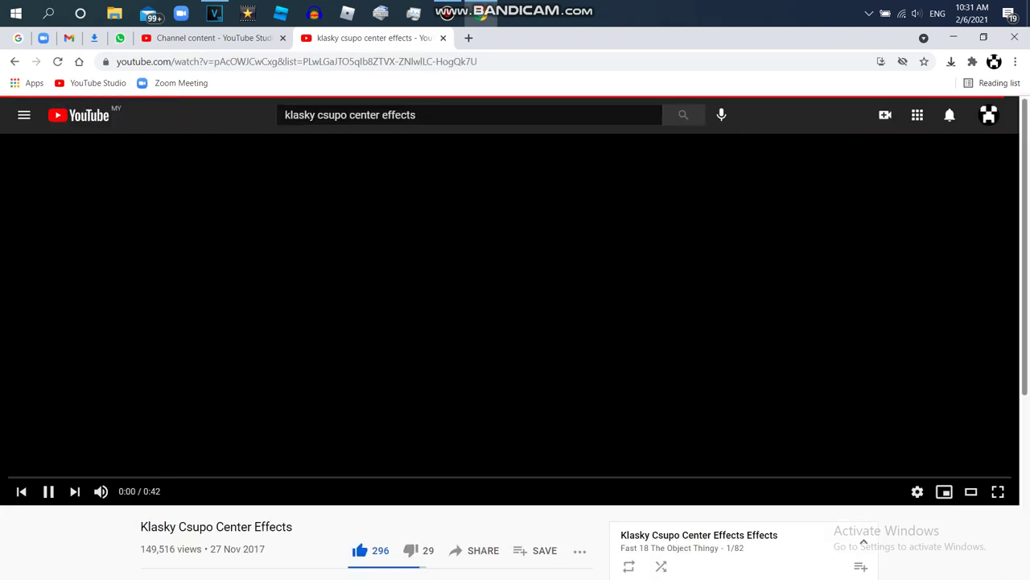
scroll(511, 357, "down", 3)
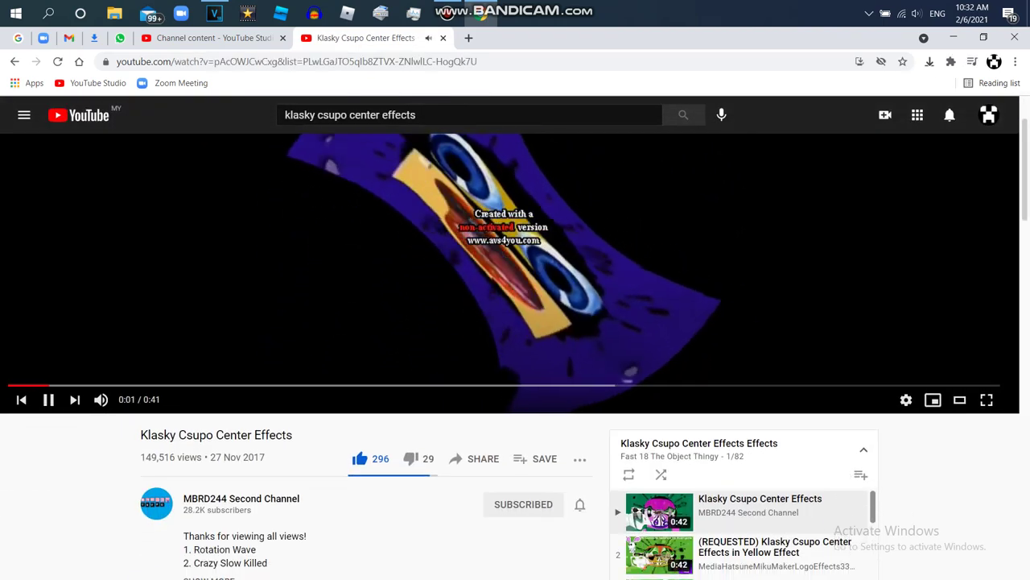
scroll(514, 356, "down", 4)
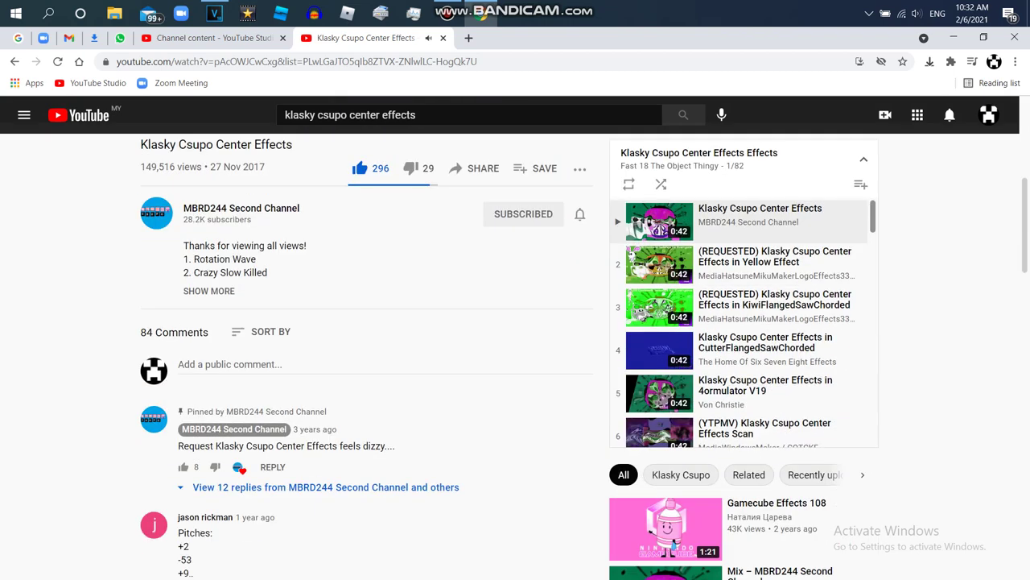
scroll(514, 356, "up", 5)
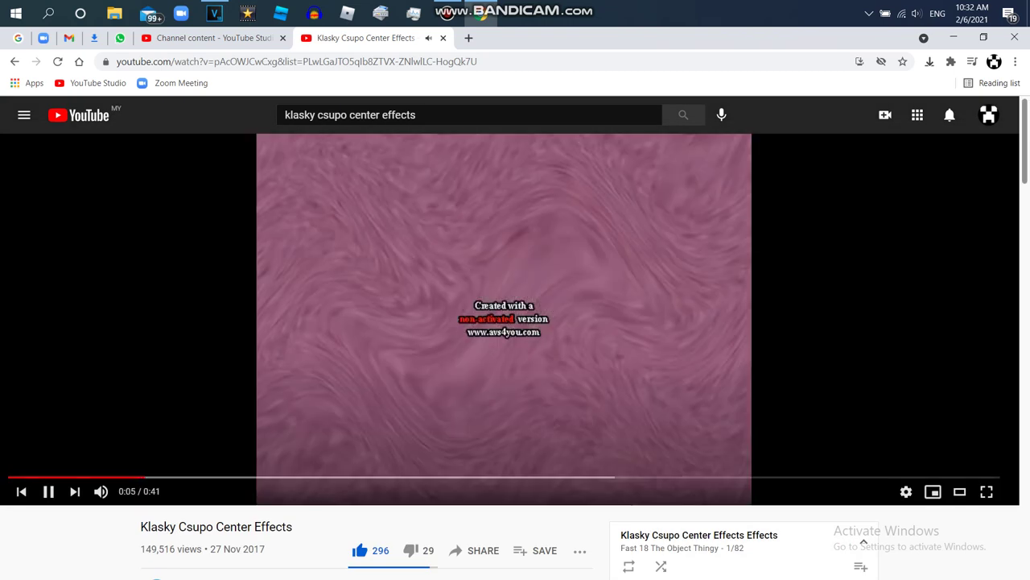
Replay the opening effects of the reference video, returning to its beginning
left_click(505, 319)
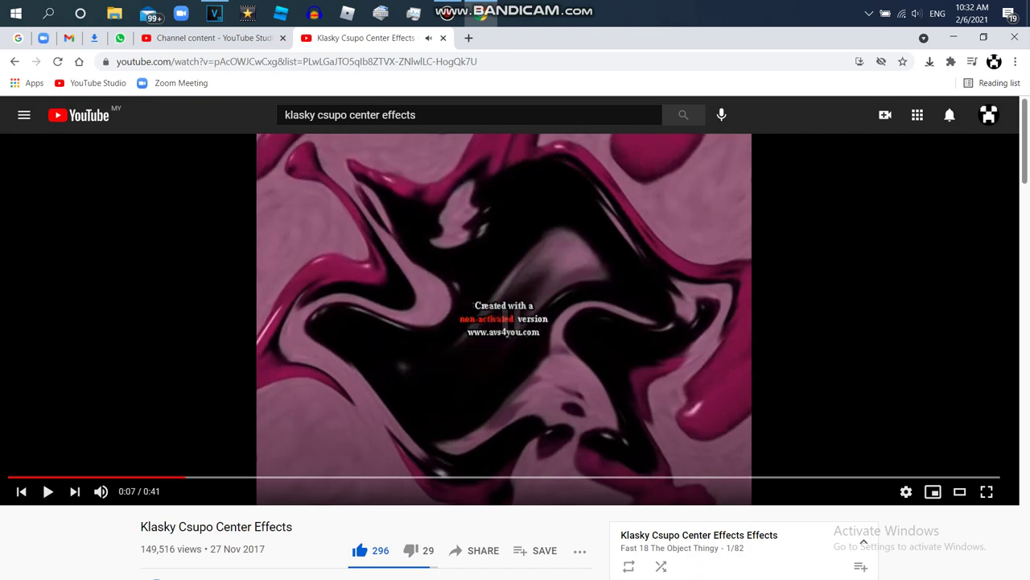
left_click(504, 319)
key("Left")
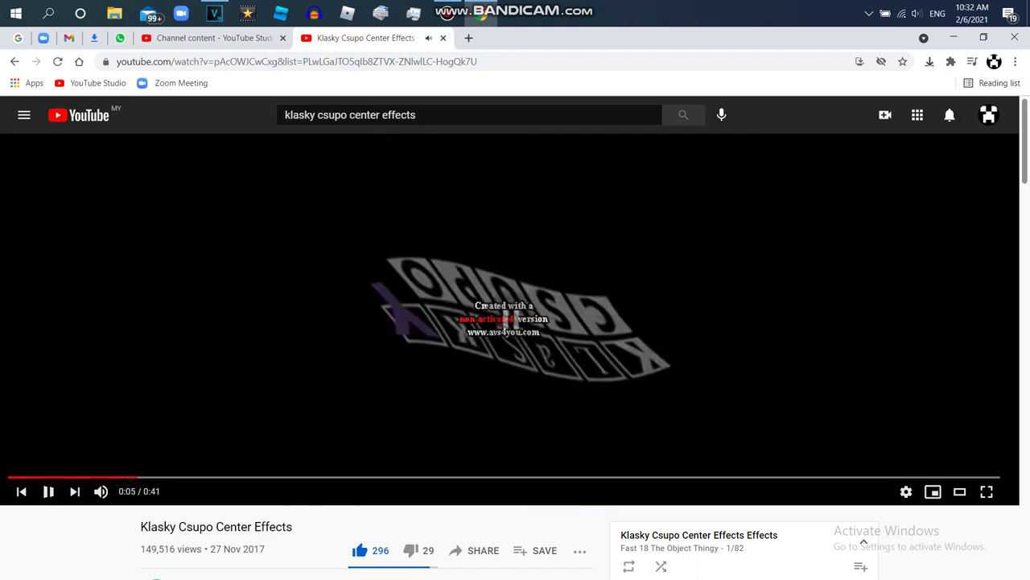
left_click(12, 477)
Switch to VEGAS Pro, add a second Wave effect with the G Major 20 preset to the first video event and set vertical waves to 0
key("alt+Tab")
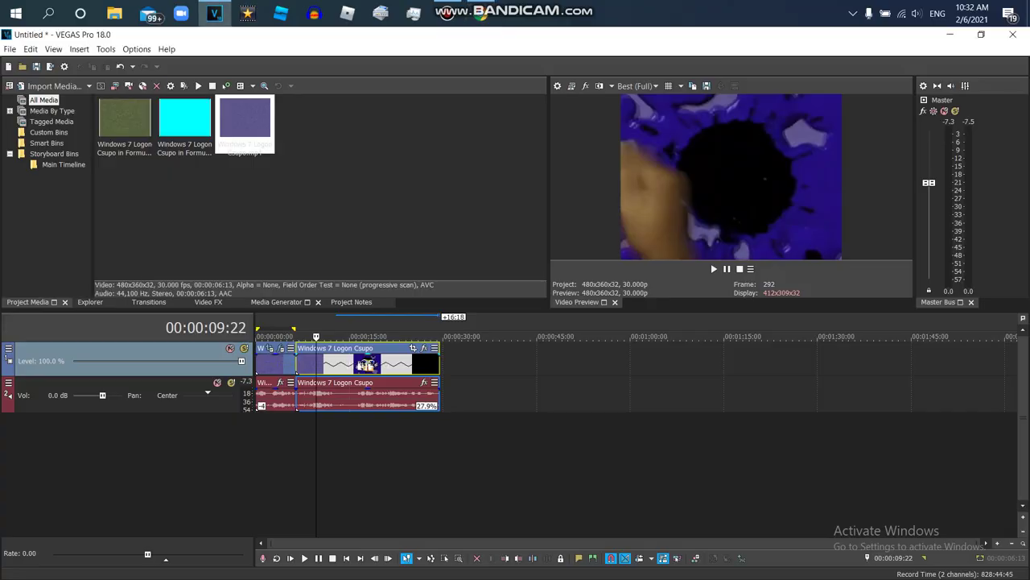
key("alt+8")
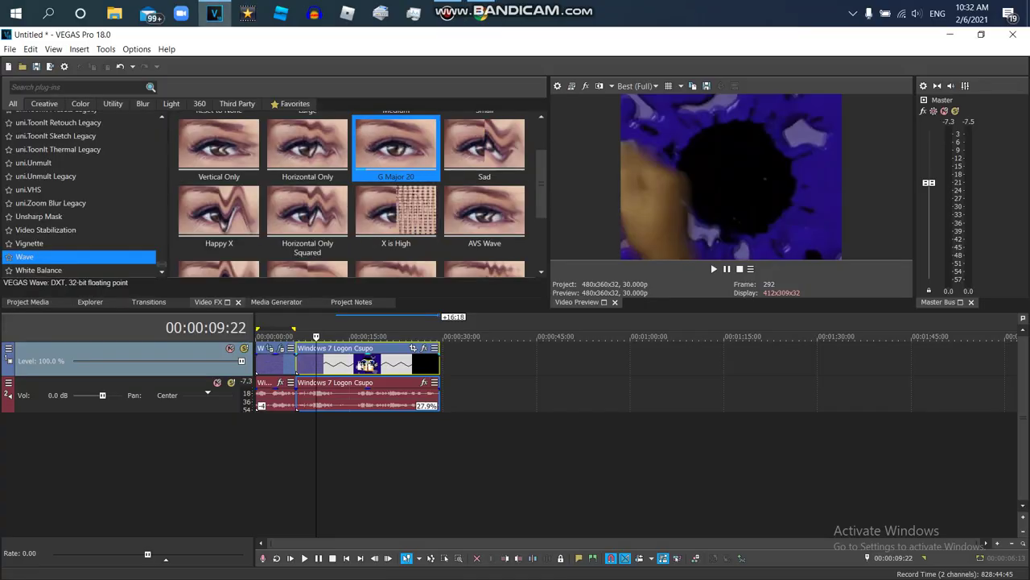
scroll(363, 194, "up", 1)
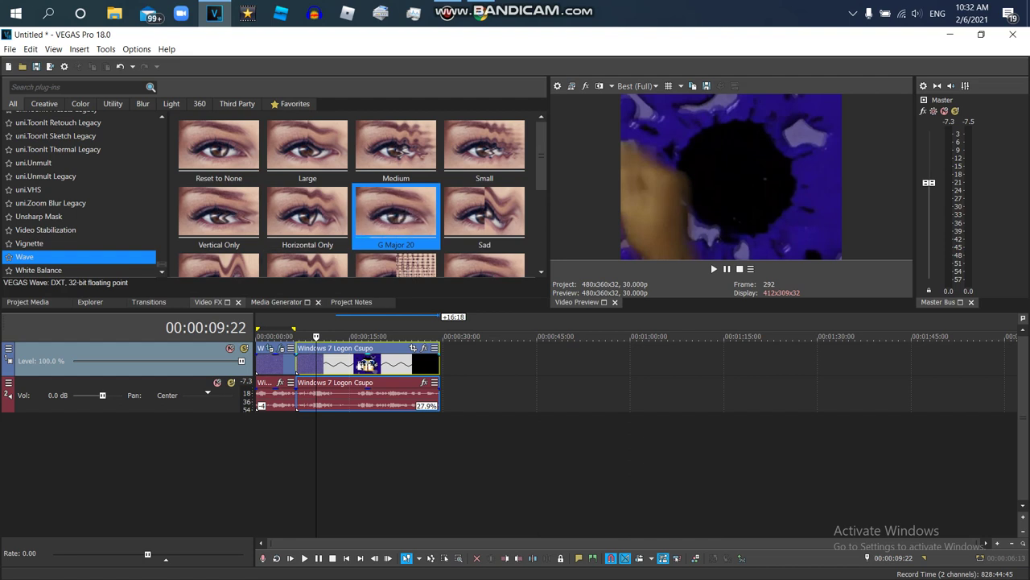
left_click(274, 336)
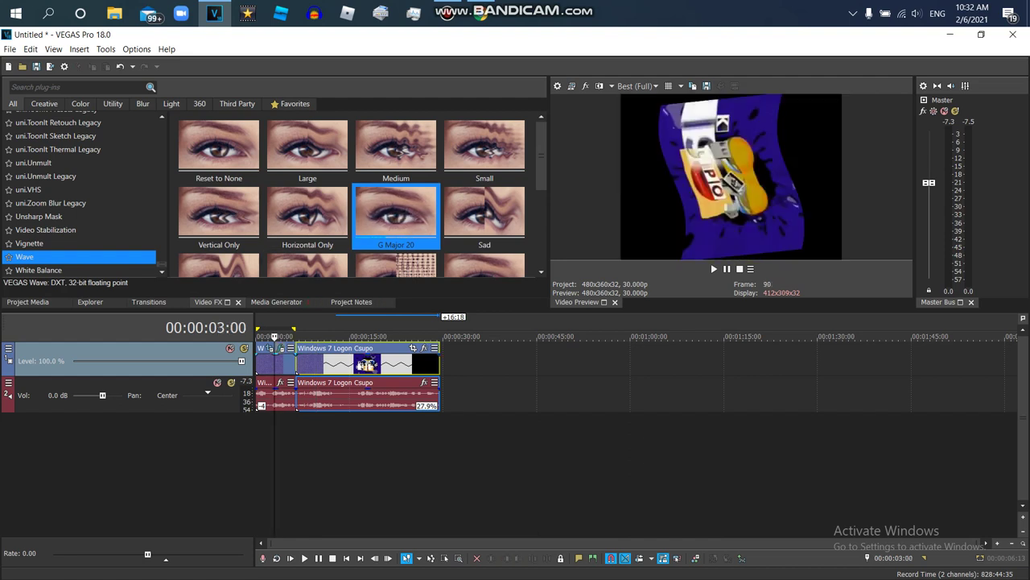
double_click(388, 219)
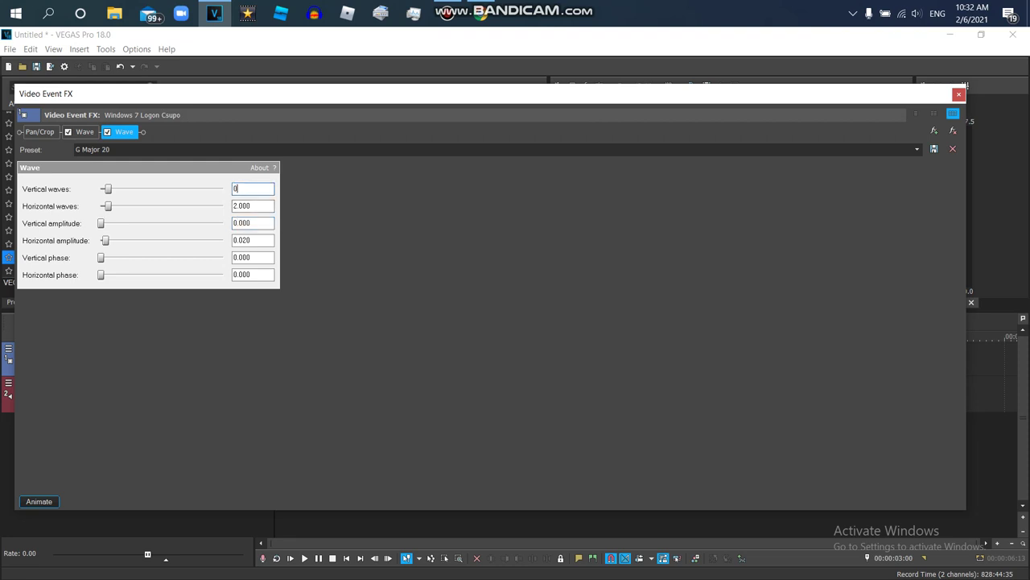
key("Escape")
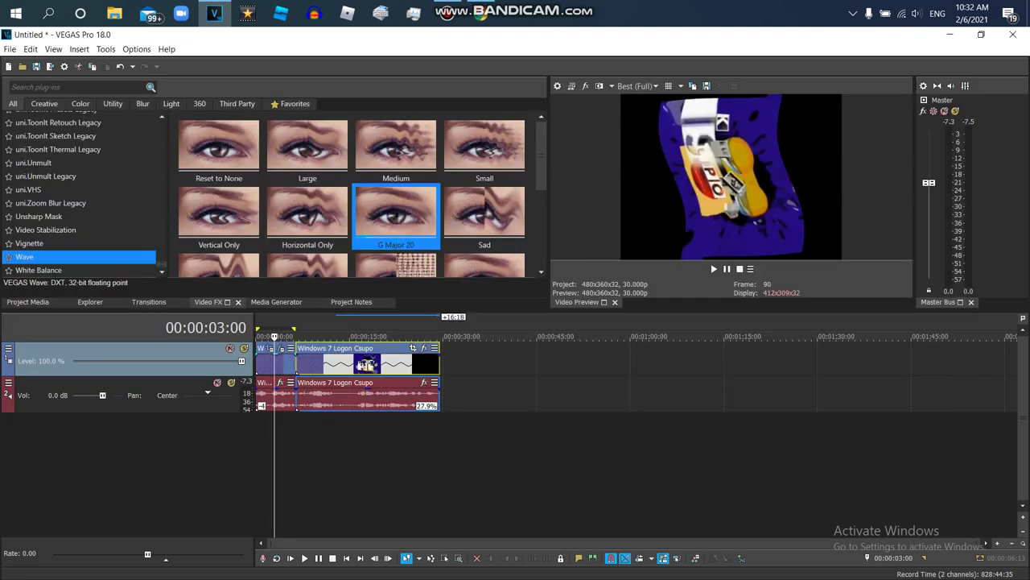
Play back the first clip, and compare it with the YouTube reference video around 0:07
key("ctrl+a")
key("space")
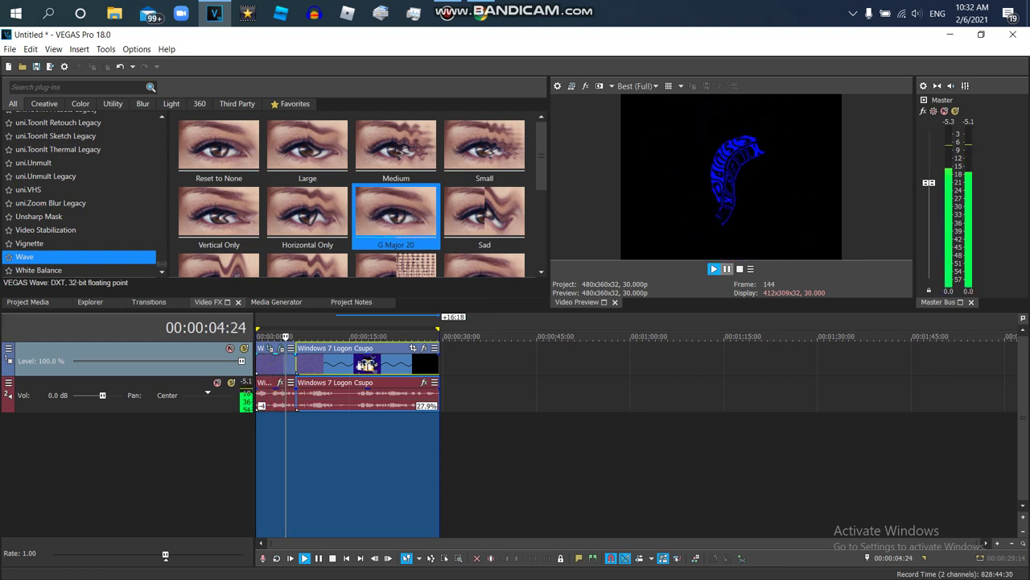
key("Return")
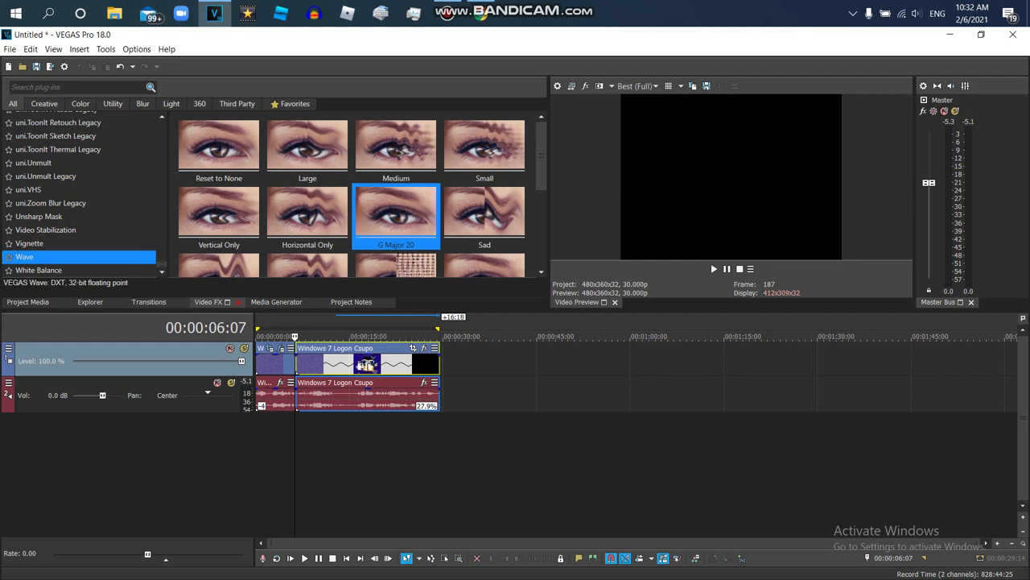
left_click(480, 14)
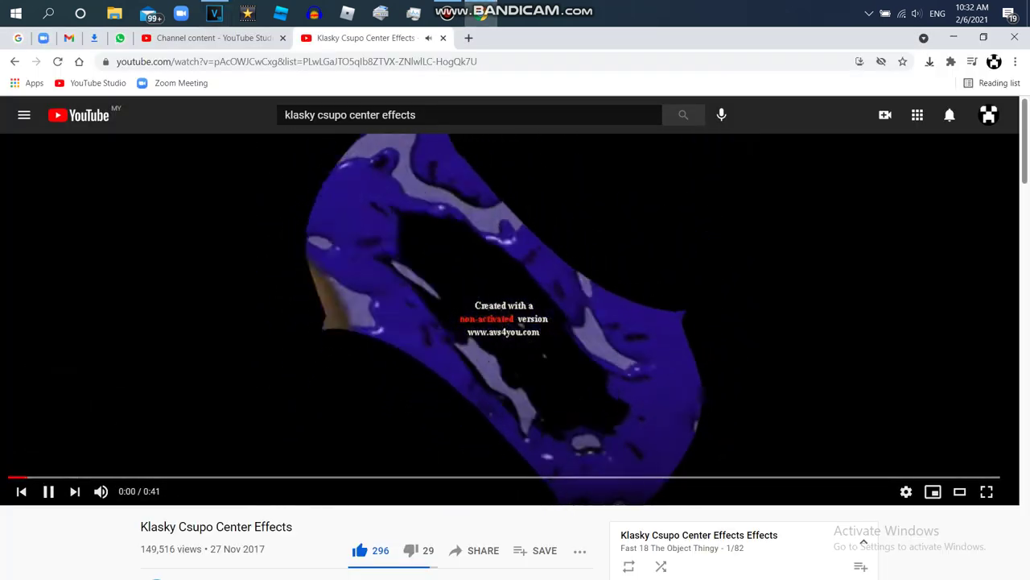
left_click(158, 478)
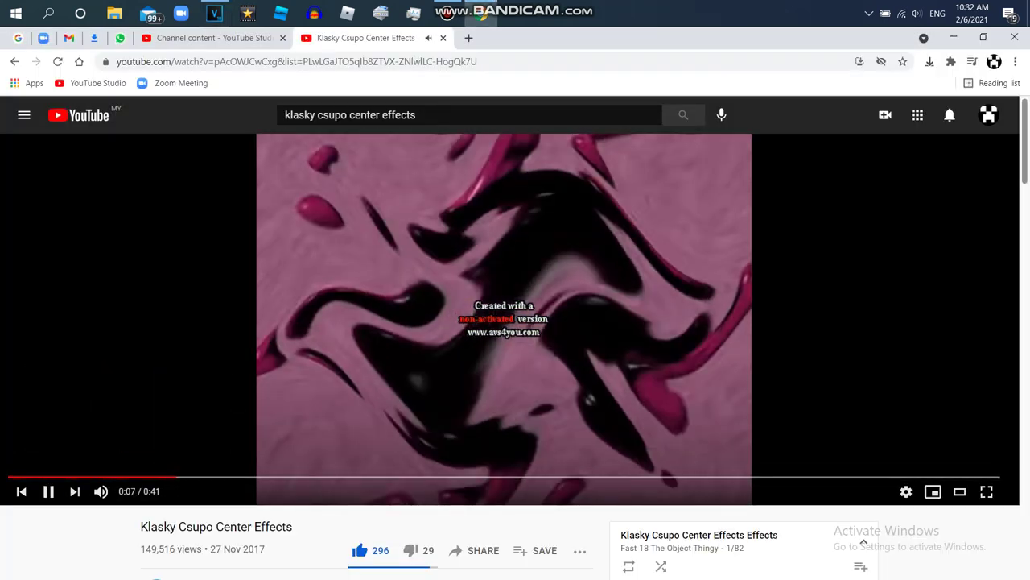
Switch back to VEGAS Pro, shorten the stretched second clip to a speed of 28.5% and preview it
key("alt+Tab")
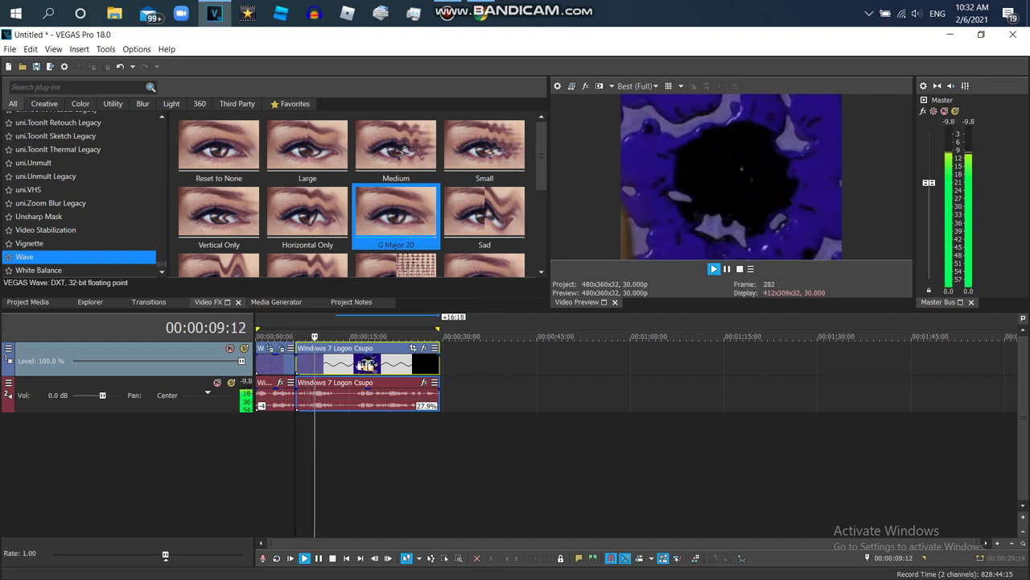
left_click(727, 269)
left_click_drag(440, 362, 437, 362)
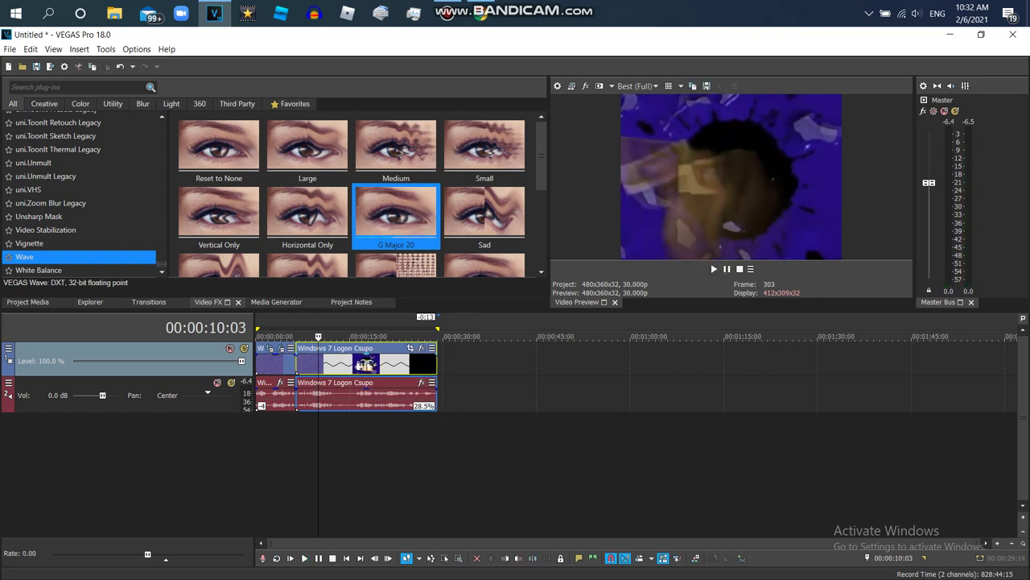
key("space")
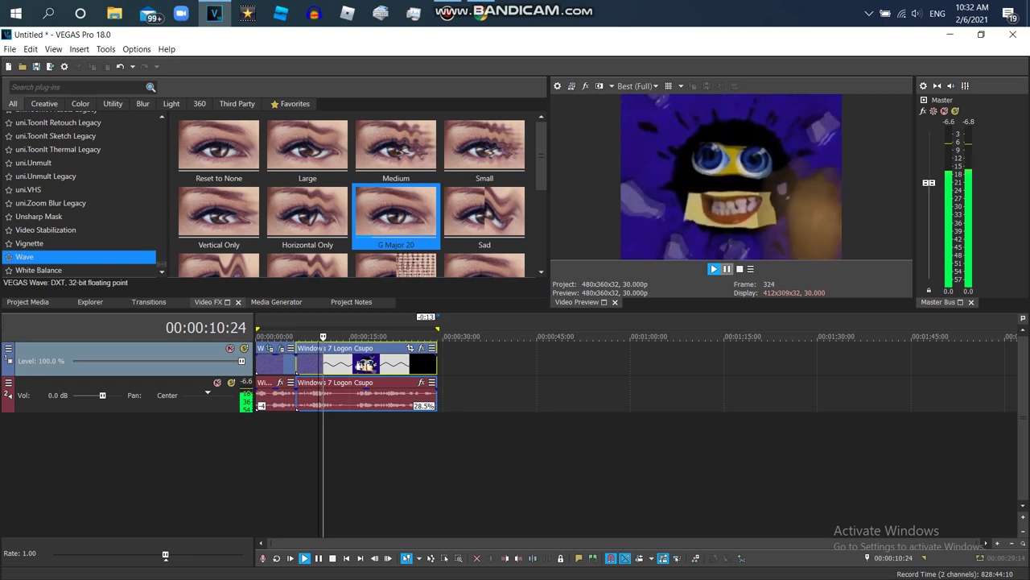
Try to set the second audio event's pitch change to 6 with the élastique Efficient method
left_click(347, 393)
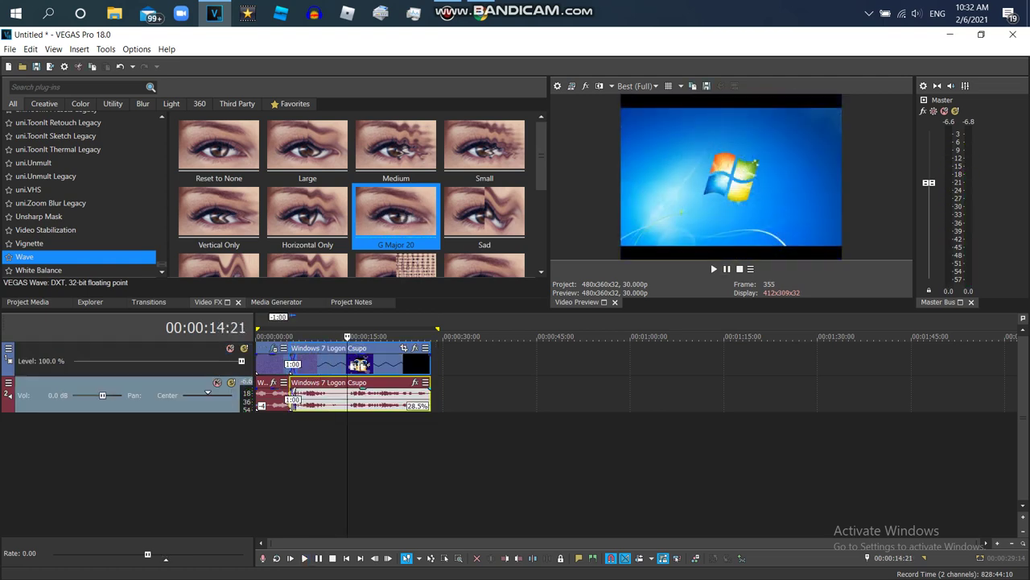
right_click(347, 393)
left_click(378, 570)
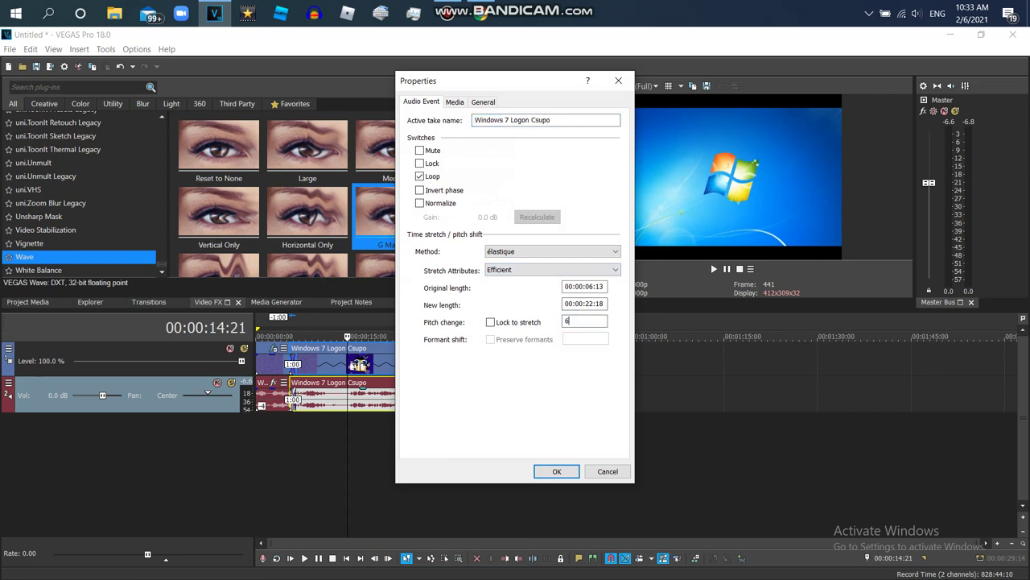
left_click(556, 471)
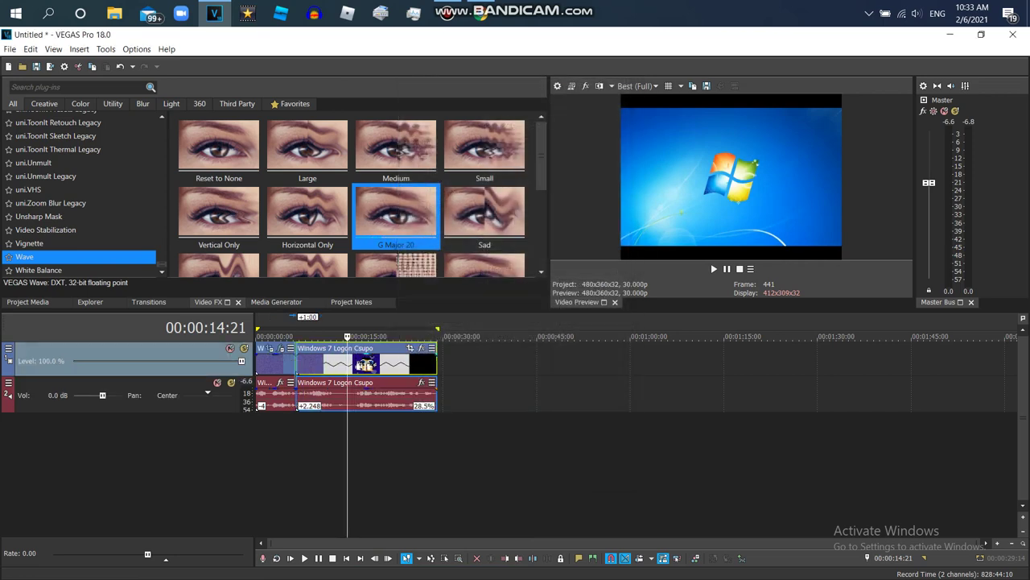
Move the playhead to the end of the second clip and set its audio event's time stretch method to None
key("End")
left_click(437, 336)
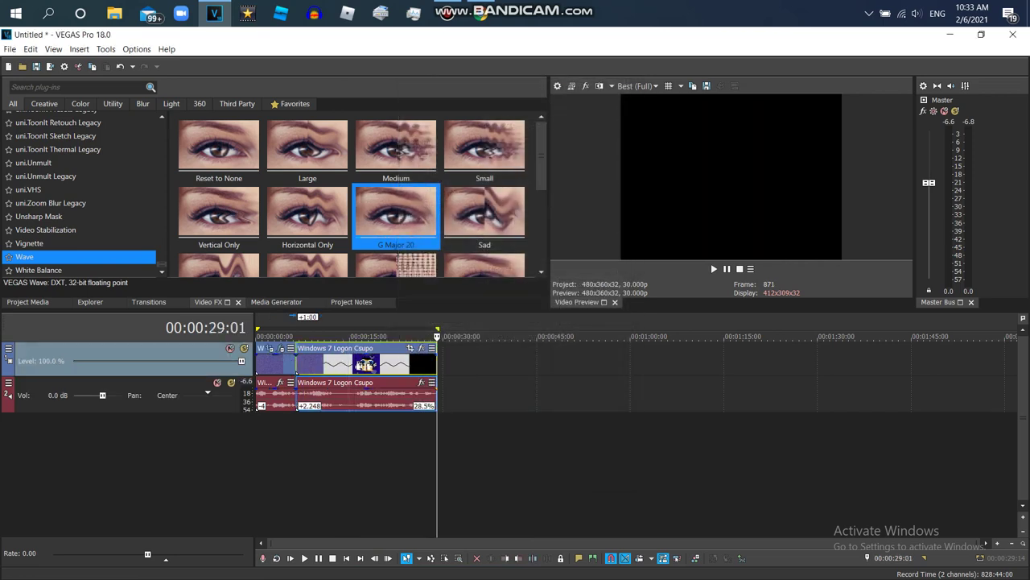
right_click(409, 393)
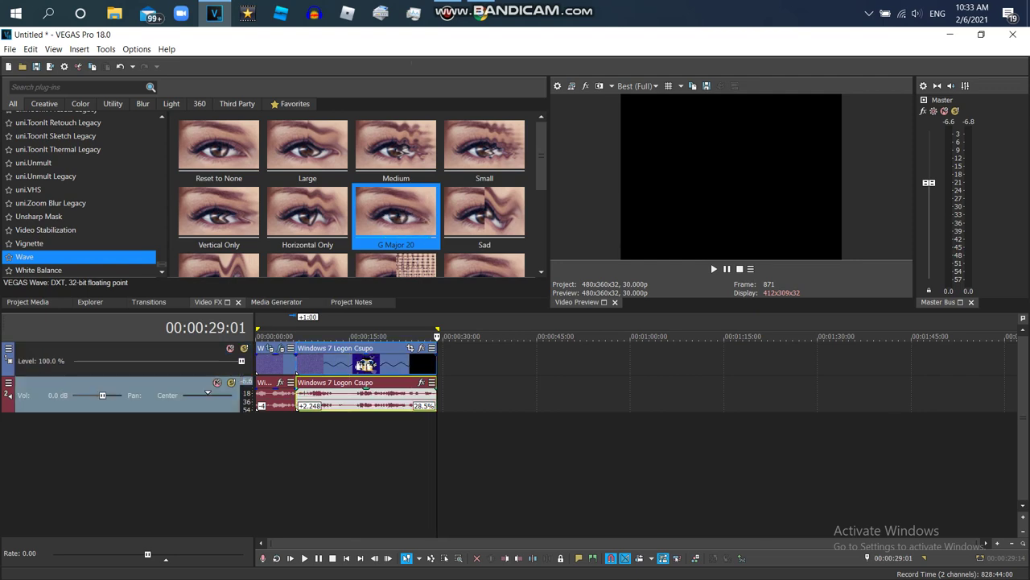
left_click(435, 571)
left_click(552, 251)
left_click(515, 280)
key("Return")
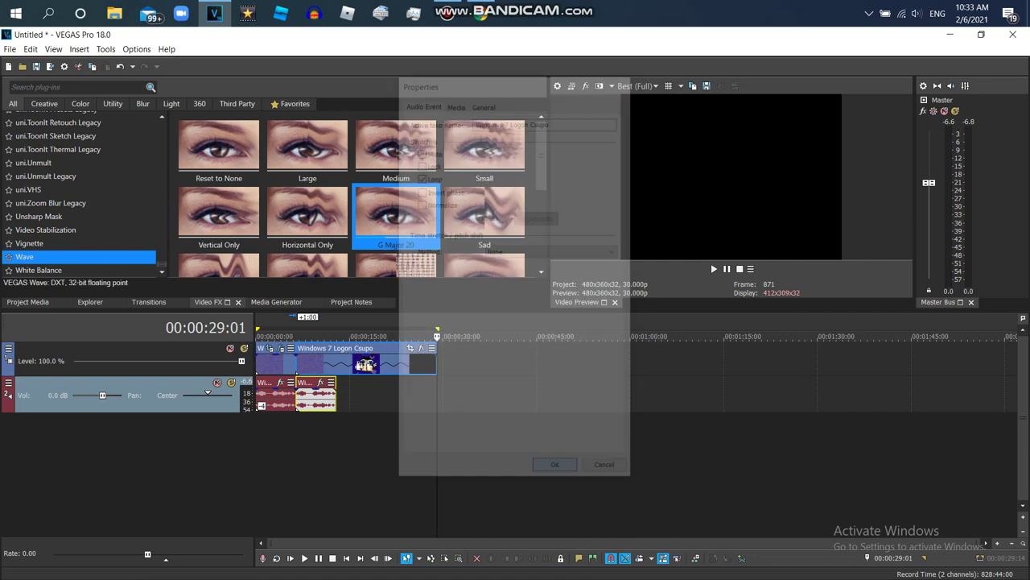
Set the second audio event's time stretch to élastique Pro with a pitch change of 6
right_click(330, 393)
left_click(378, 571)
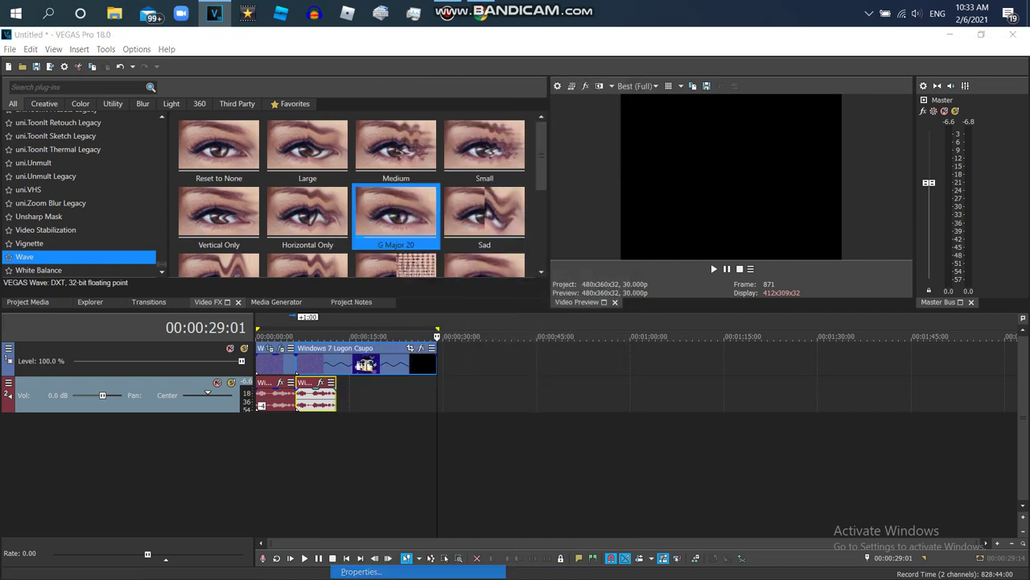
left_click(552, 251)
left_click(500, 271)
left_click(552, 270)
left_click(515, 279)
type("6")
key("Return")
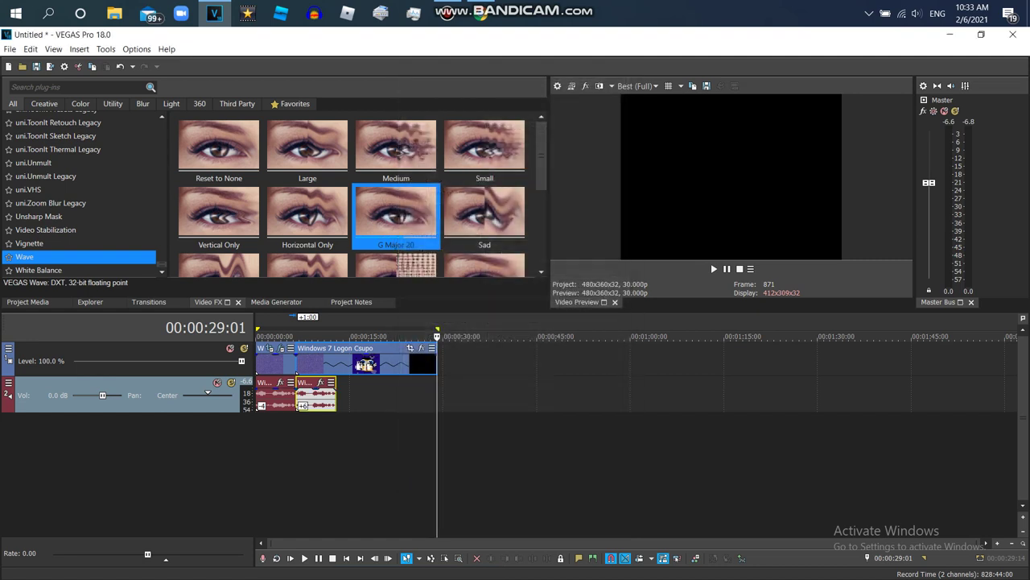
left_click_drag(336, 394, 341, 394)
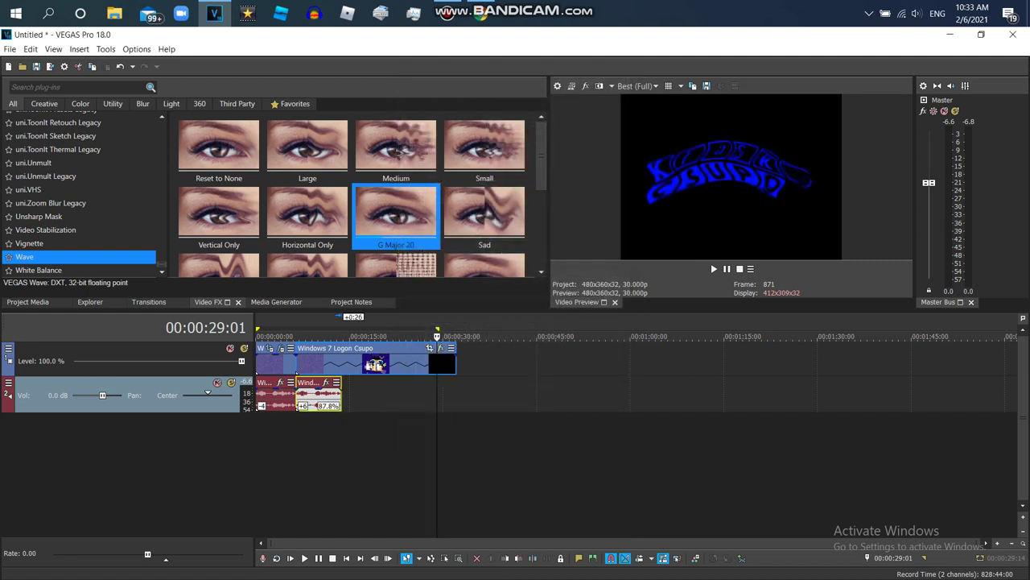
key("ctrl+z")
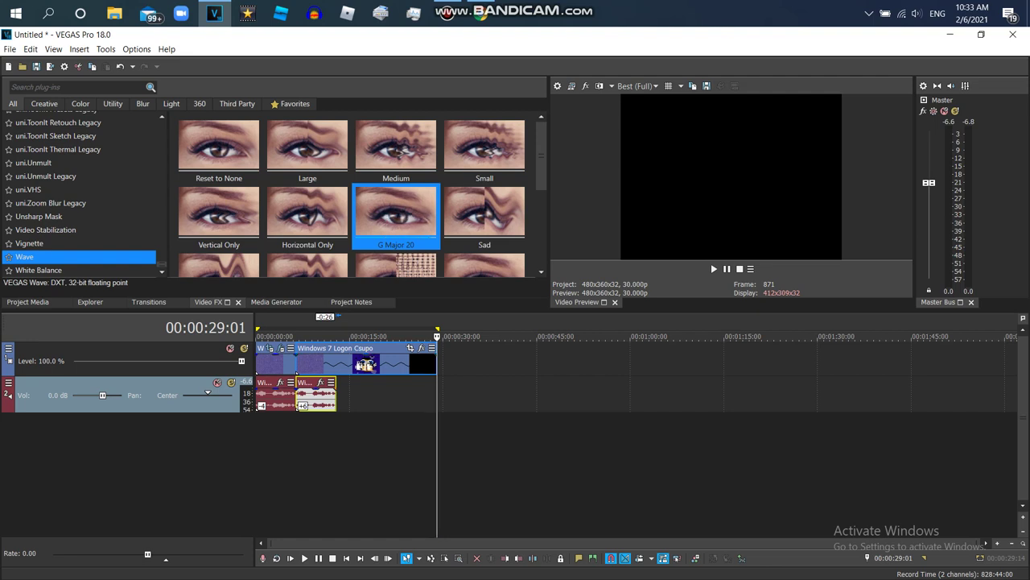
Check the second video event's playback rate and the time stretch and media properties of its audio event
right_click(435, 346)
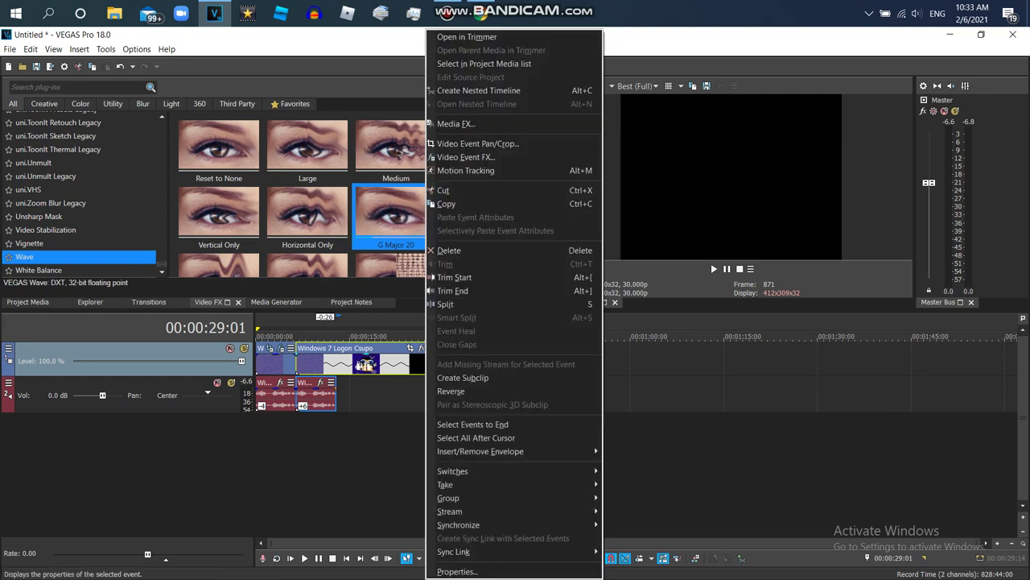
left_click(456, 570)
left_click(485, 276)
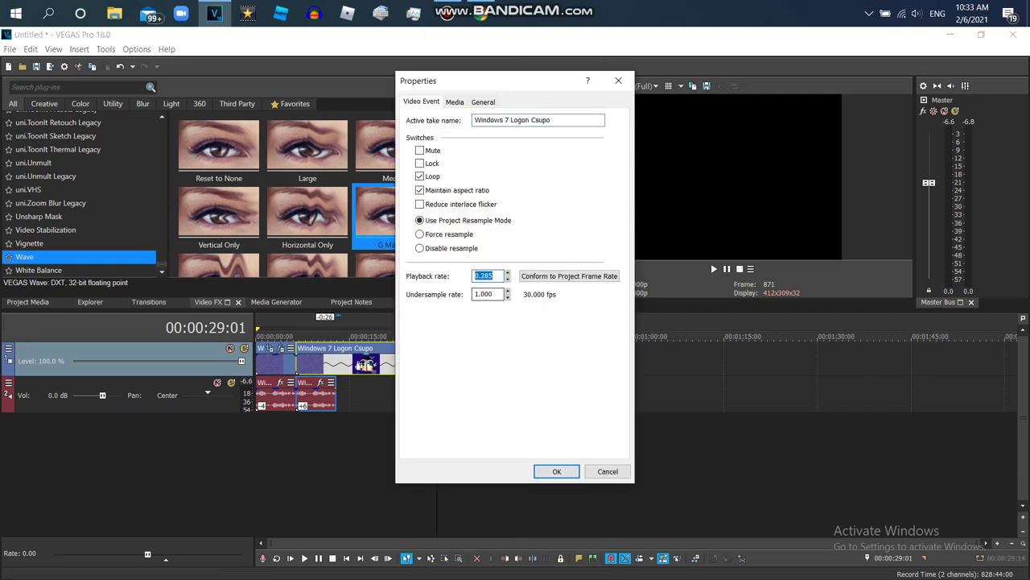
key("Return")
right_click(316, 394)
left_click(354, 571)
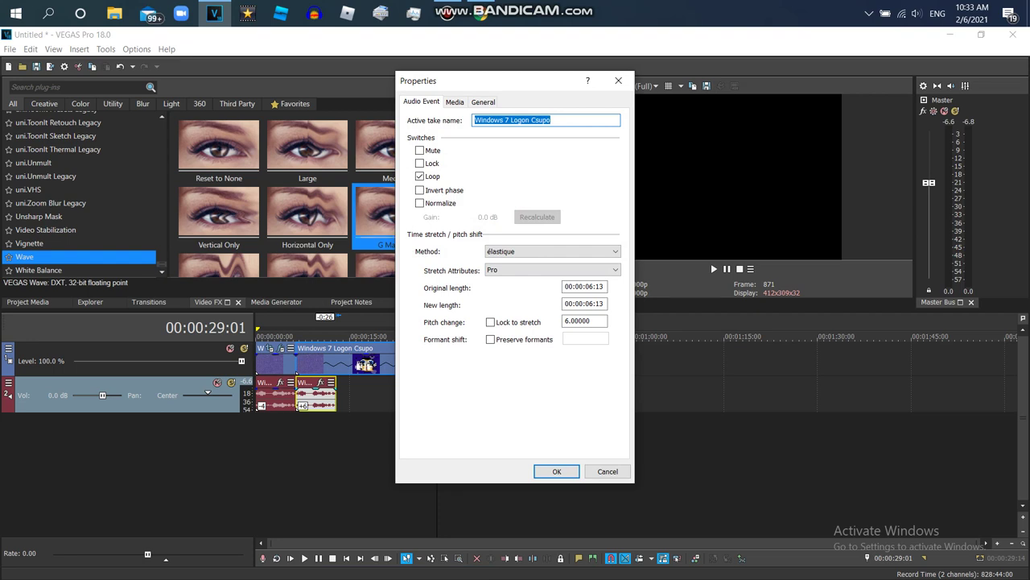
key("ctrl+Tab")
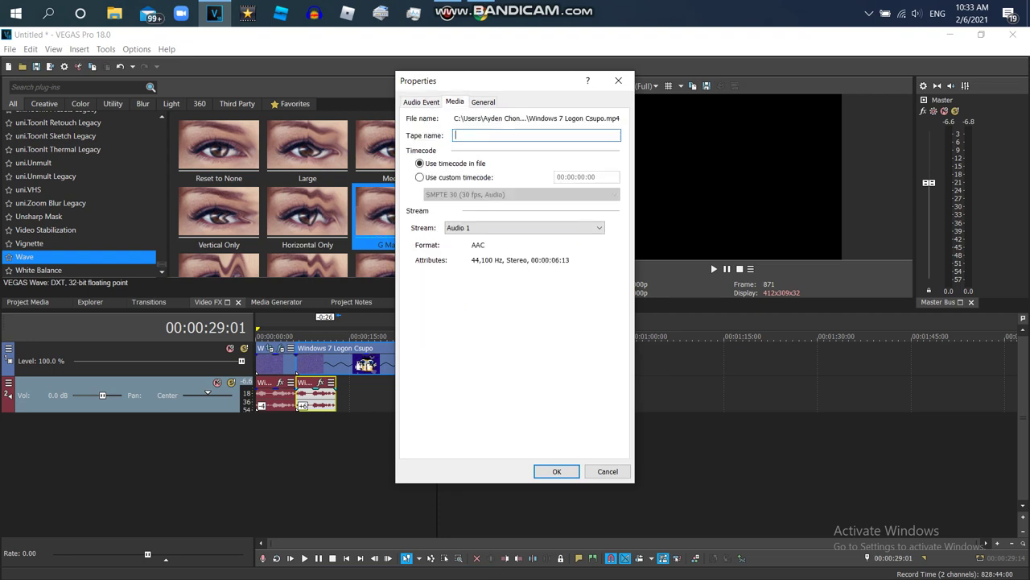
key("ctrl+shift+Tab")
left_click(618, 81)
Recheck the second video event's playback rate and the pitch shift settings of its audio event
right_click(384, 361)
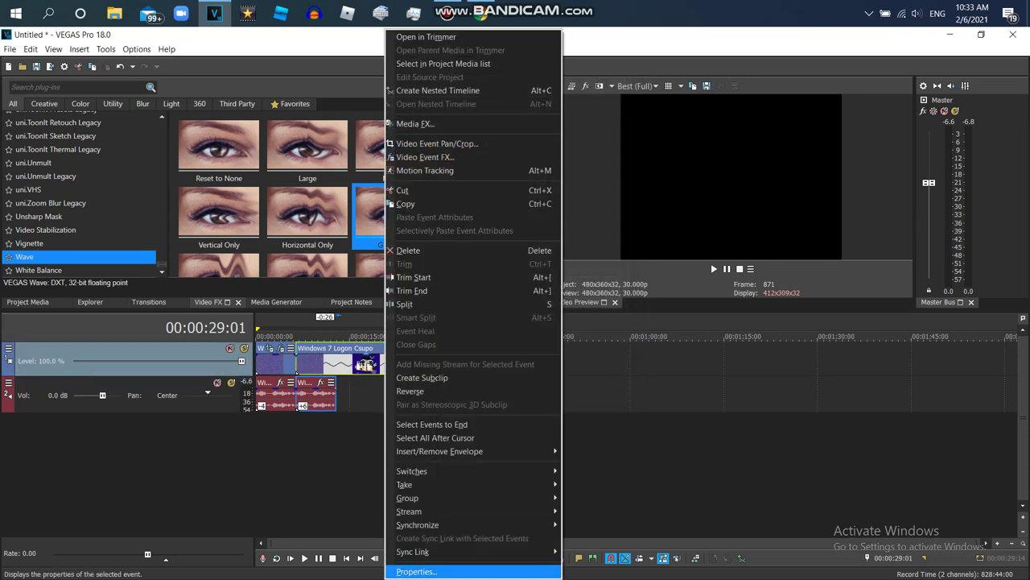
left_click(425, 566)
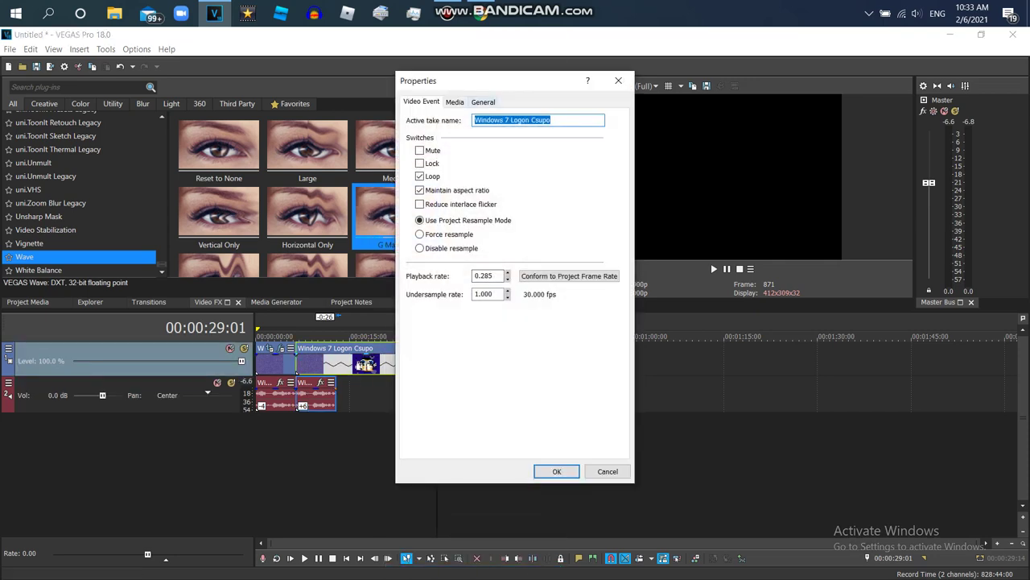
key("ctrl+Tab")
key("ctrl+shift+Tab")
key("Return")
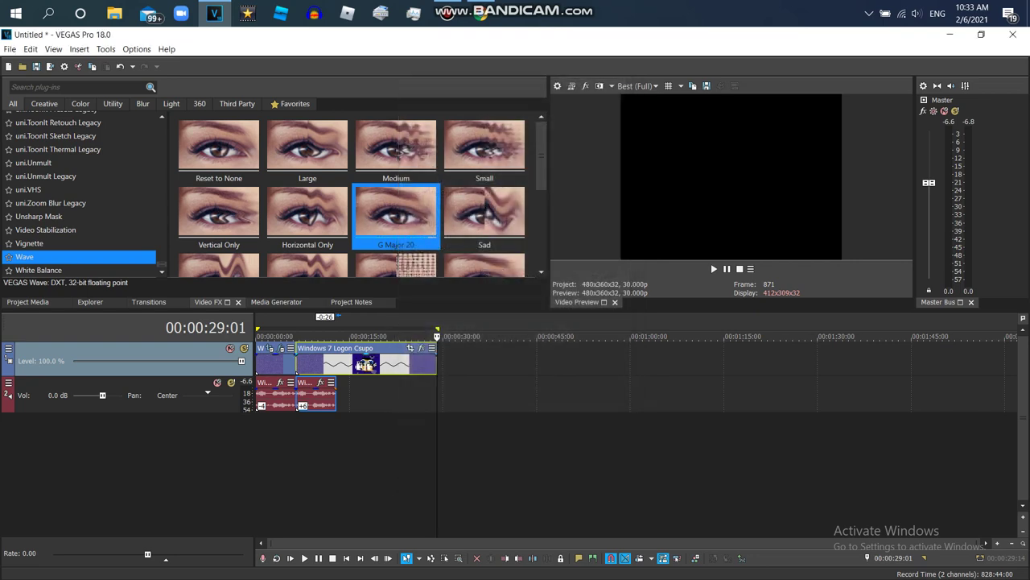
right_click(322, 393)
left_click(366, 569)
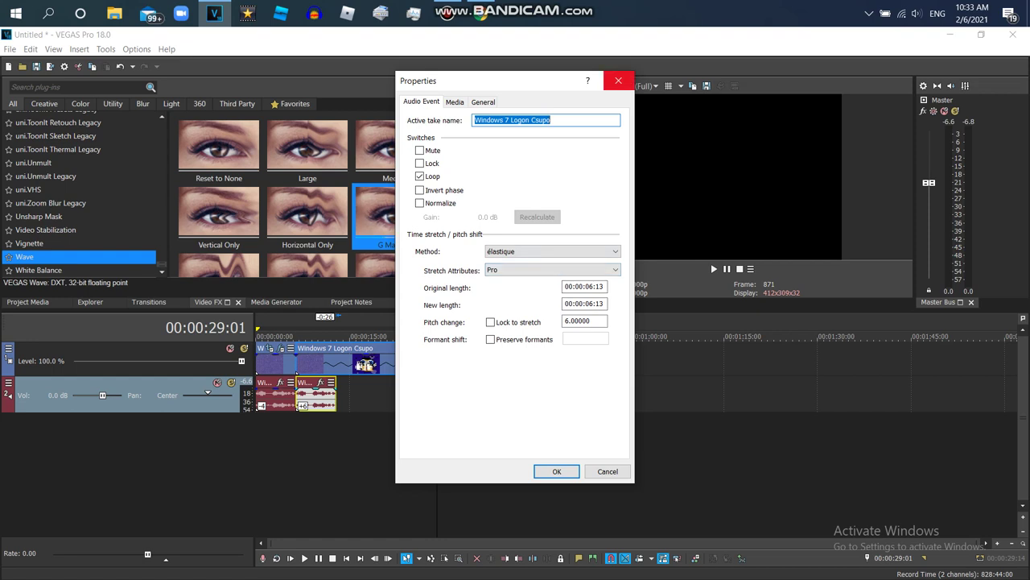
left_click(618, 80)
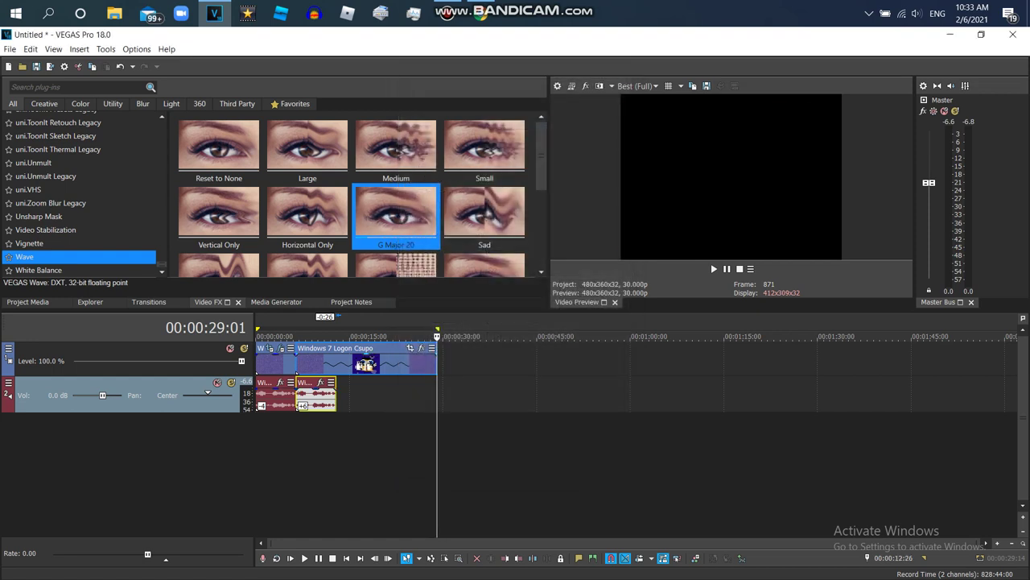
Set the second video event's playback rate to 1.000 and stretch its video and audio to end at 00:00:29:01
left_click(336, 362)
right_click(358, 362)
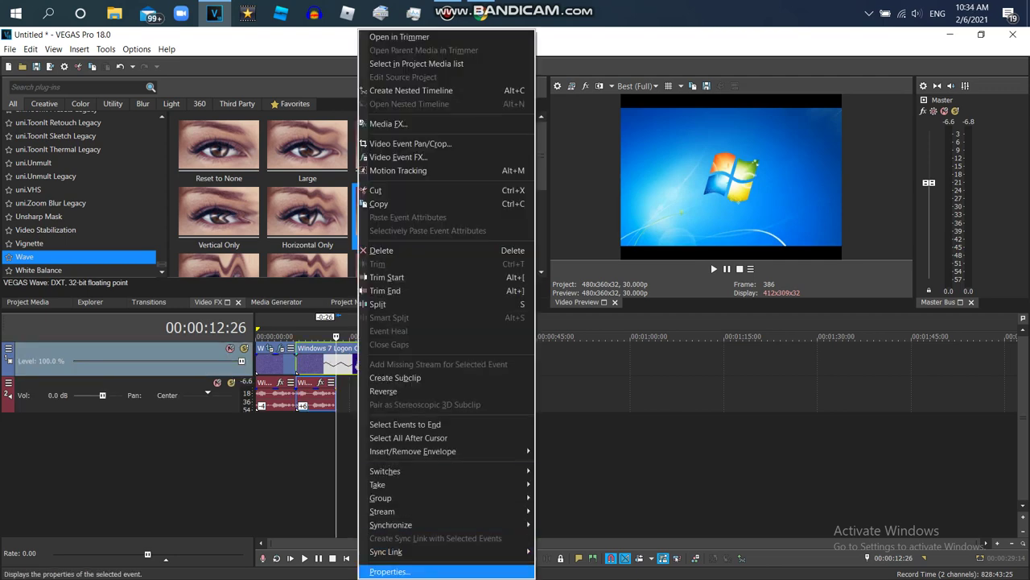
left_click(388, 571)
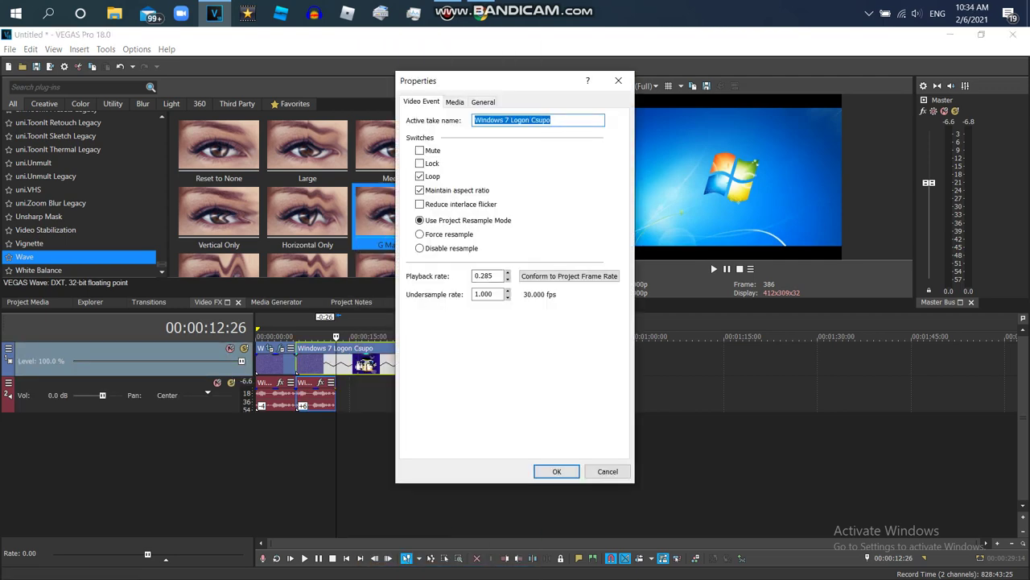
left_click(483, 275)
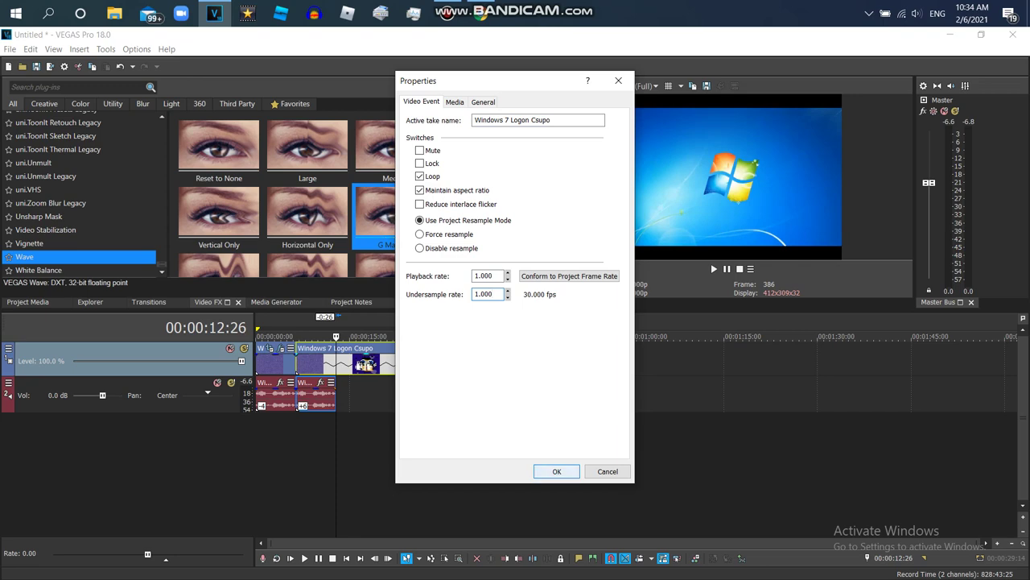
left_click(556, 471)
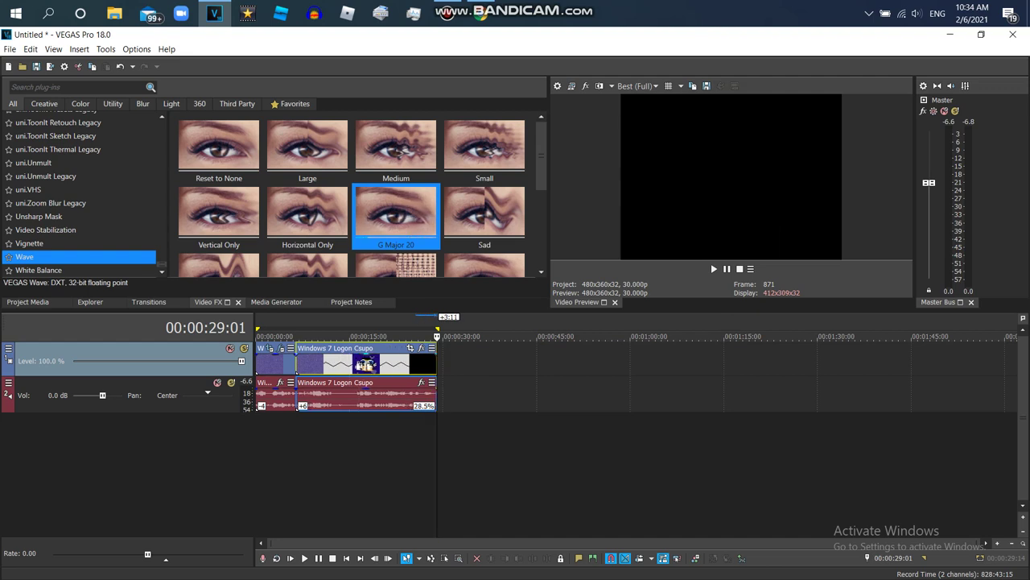
Play the stretched second clip from its start and pause within its opening seconds
left_click(298, 336)
key("space")
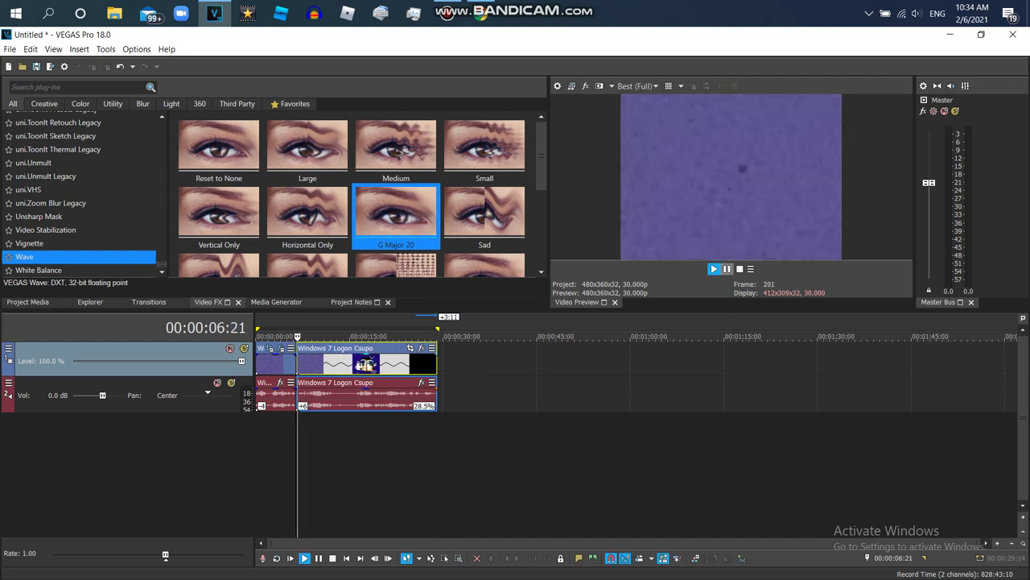
key("Return")
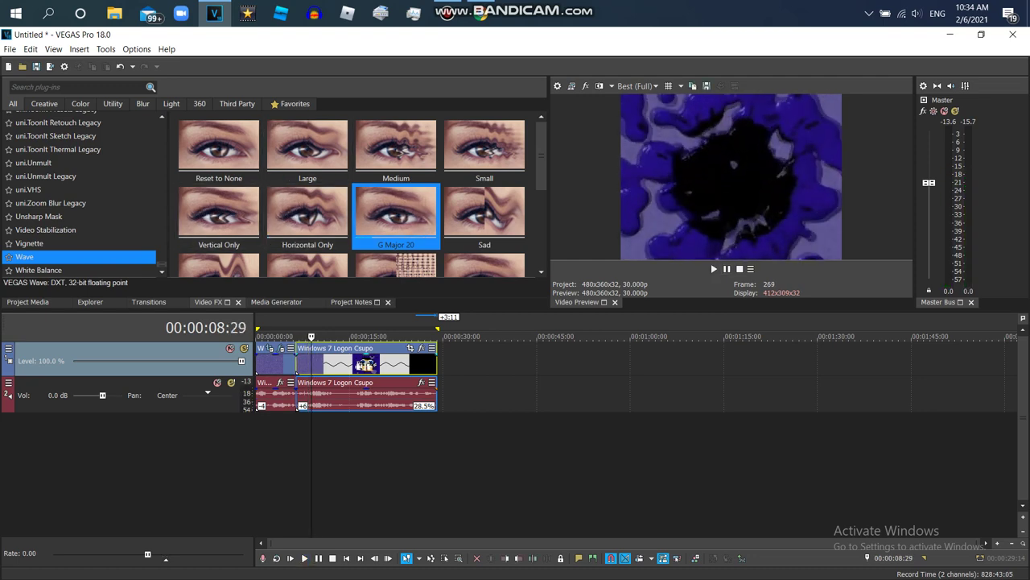
Apply the Wave preset G Major 100 to the second video event and set its horizontal waves and amplitude to 0
scroll(412, 220, "down", 4)
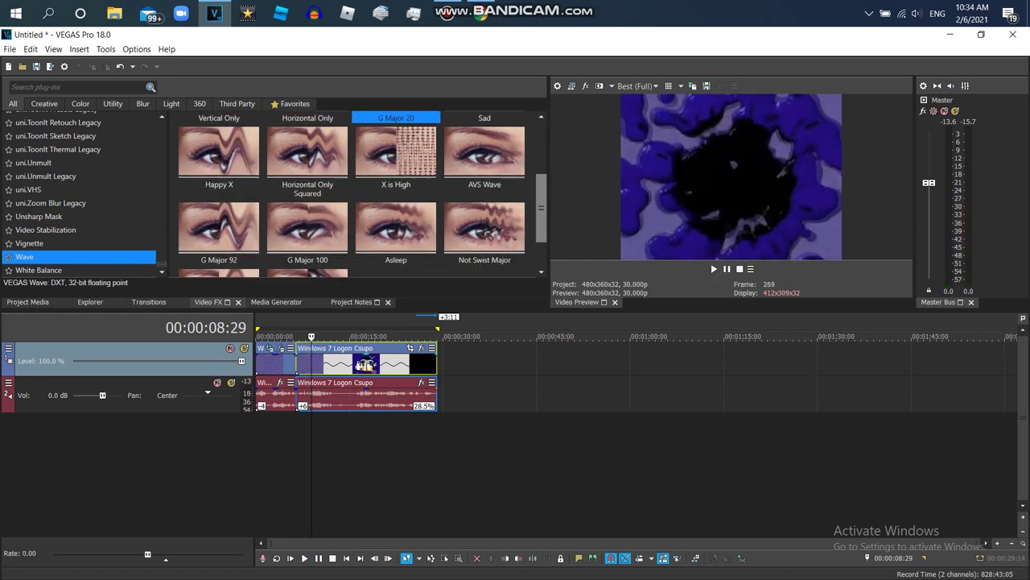
scroll(308, 233, "up", 1)
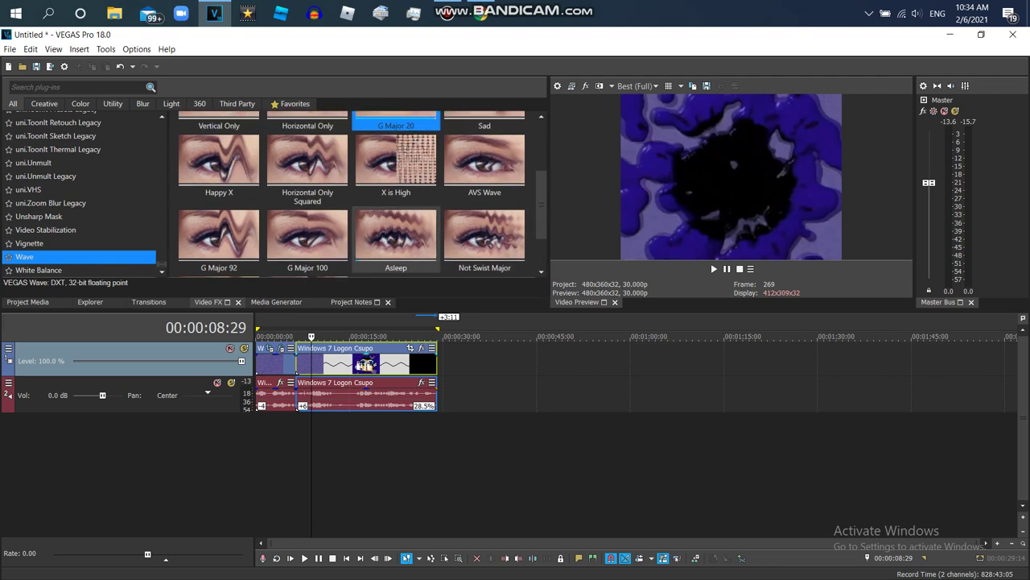
left_click_drag(307, 234, 366, 362)
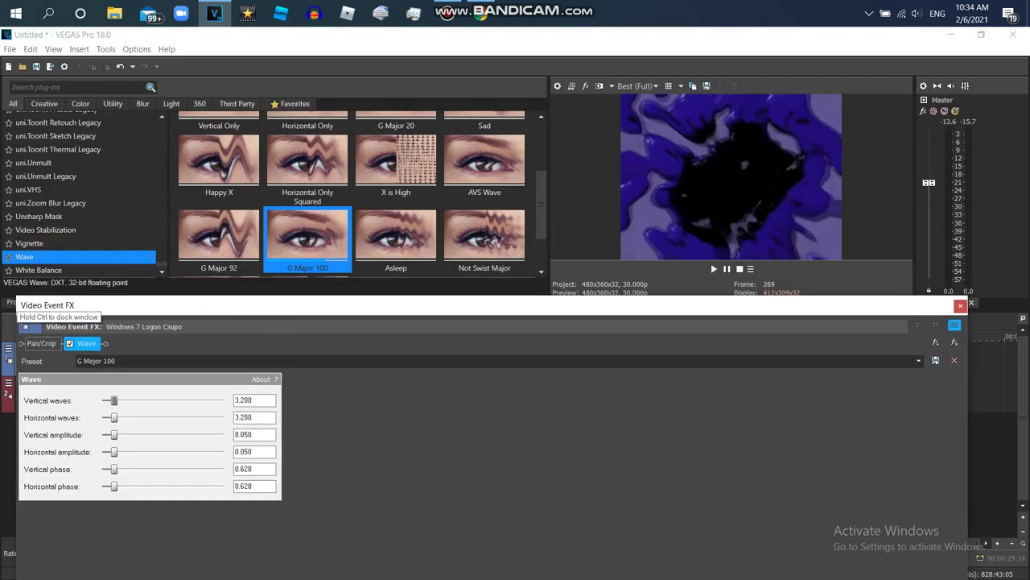
left_click_drag(122, 421, 109, 454)
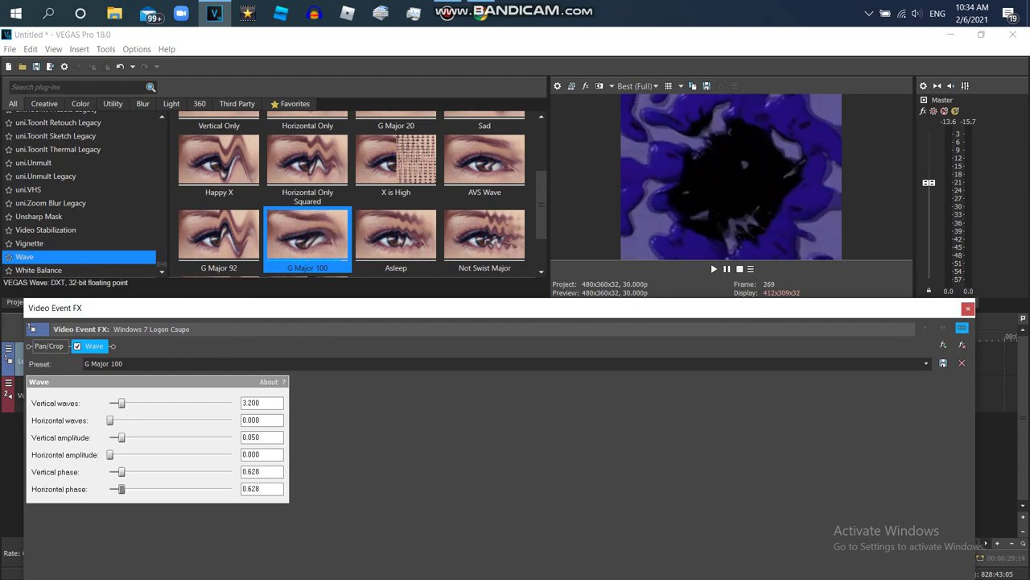
Add a second Wave with the G Major 100 preset and set its vertical waves, amplitude and phase to 0
double_click(274, 224)
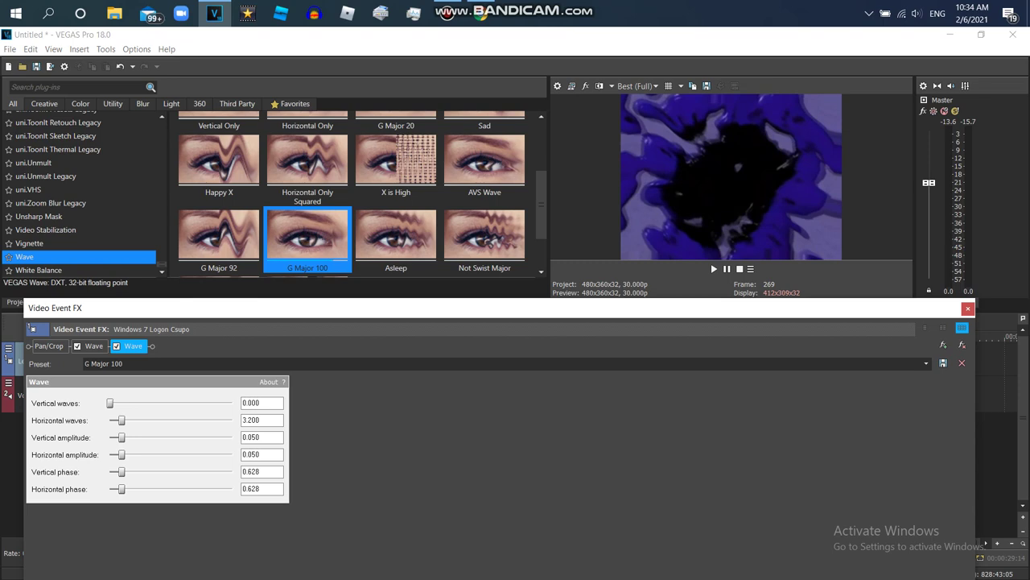
left_click_drag(122, 437, 110, 437)
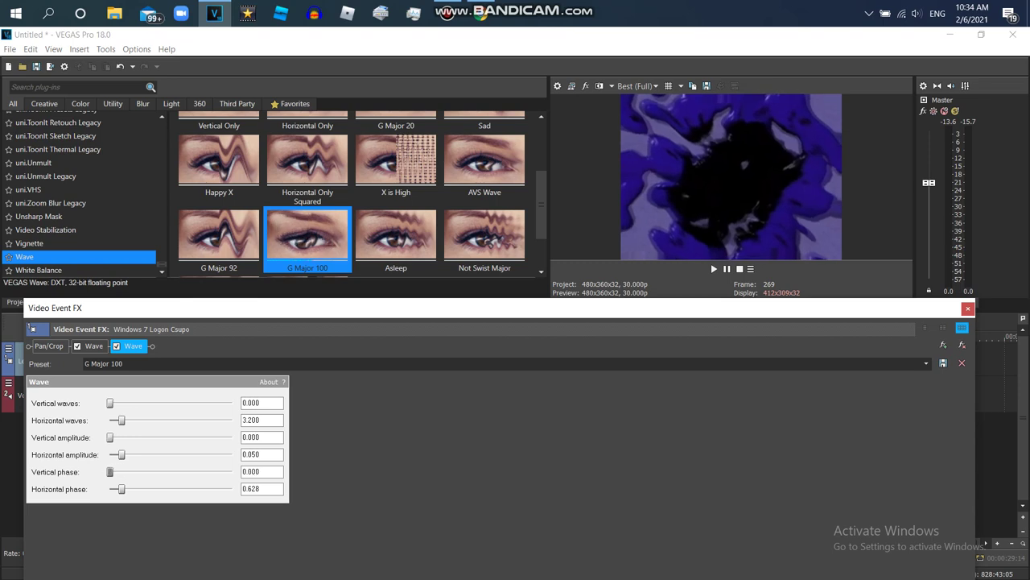
Compare the two Wave effects and set the second Wave's horizontal waves to 3.5
left_click_drag(121, 420, 123, 419)
left_click(94, 346)
left_click(133, 346)
left_click(93, 346)
left_click(133, 346)
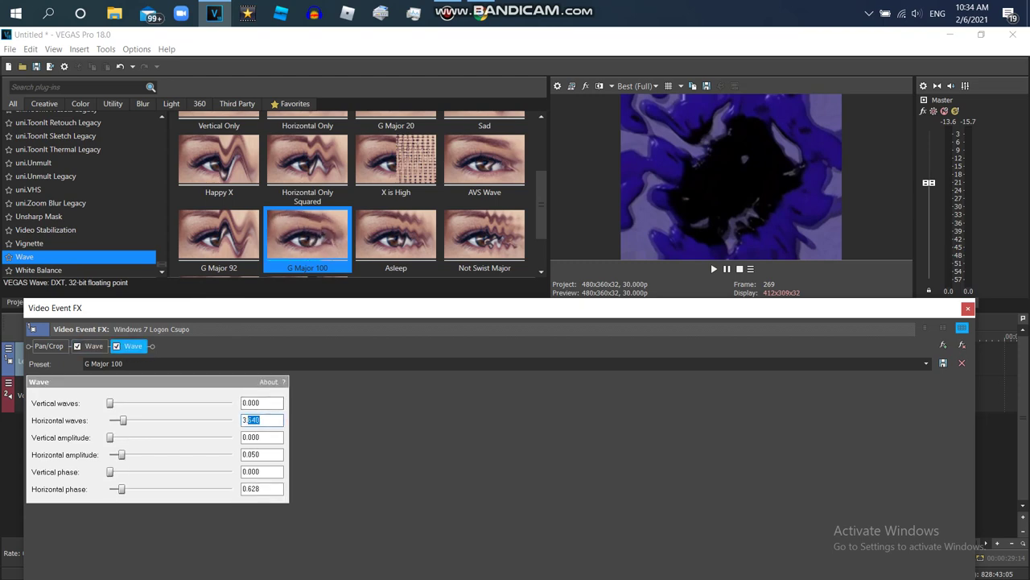
Set the first Wave's vertical waves to 3.5 and its vertical amplitude to 0.1
left_click(93, 346)
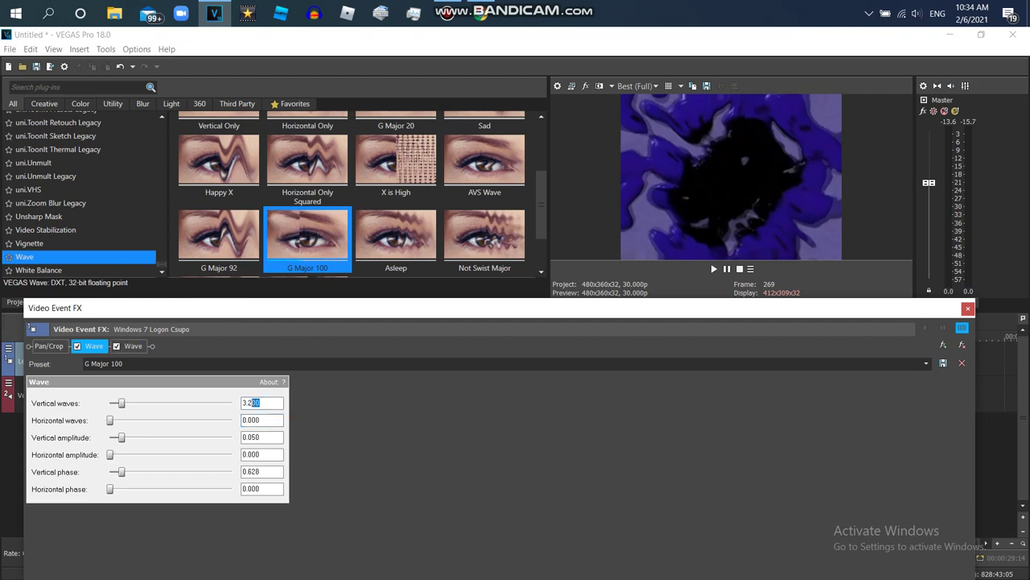
type("3.5")
key("Tab")
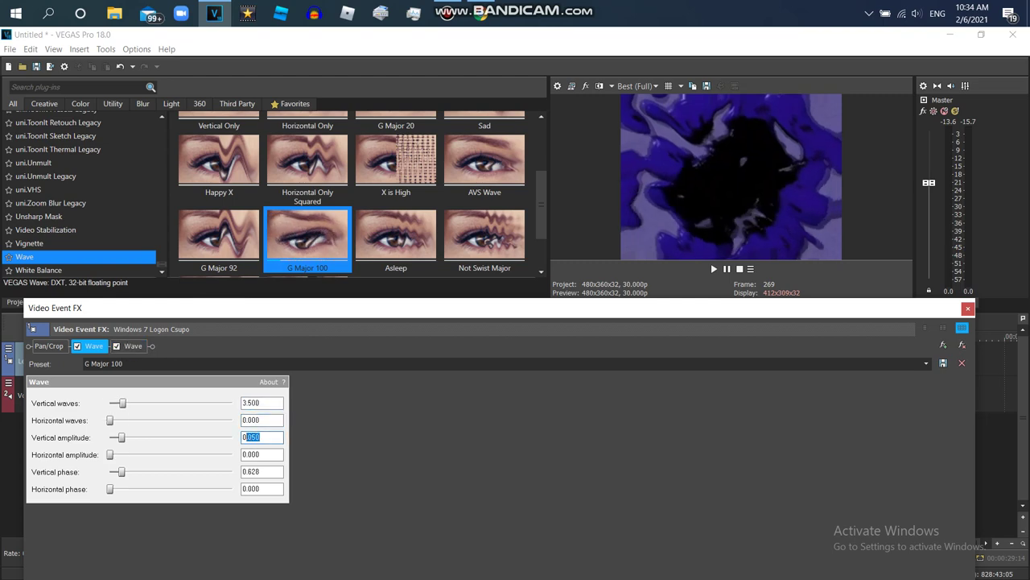
type("0.1")
key("Tab")
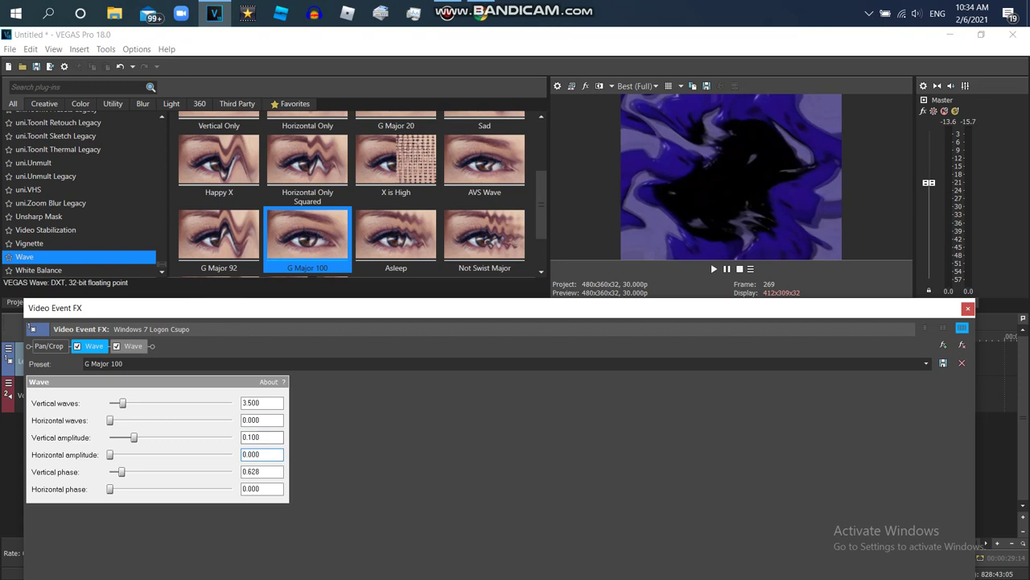
Set the second Wave's horizontal amplitude to 0.1
left_click(132, 346)
left_click(257, 454)
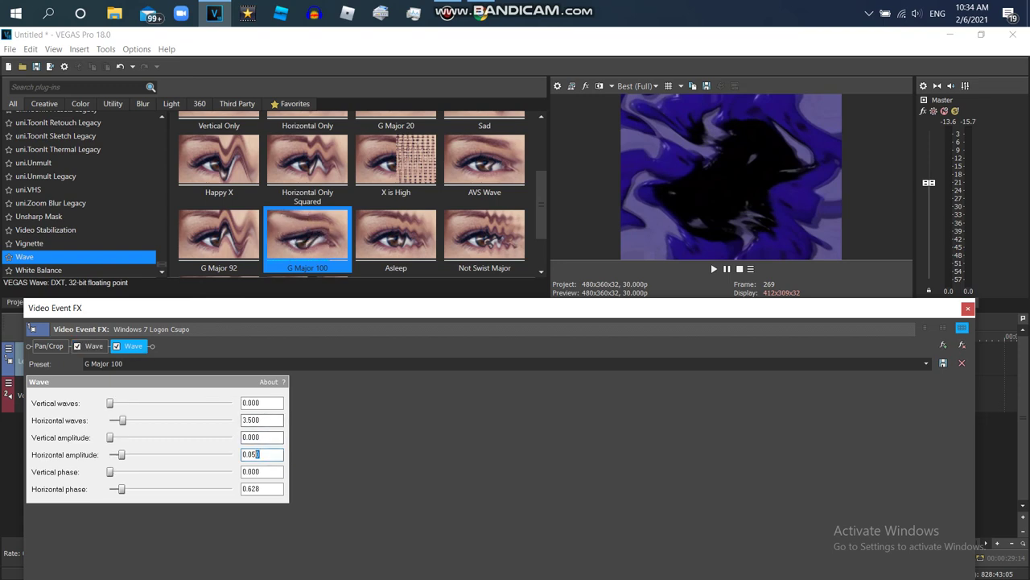
type("0.1")
key("Tab")
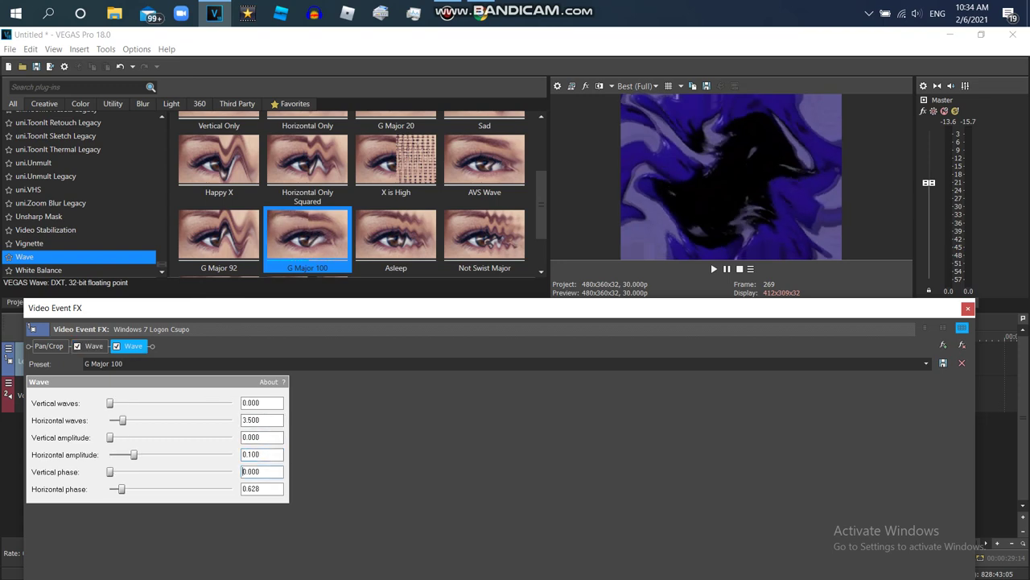
Set the second Wave's horizontal phase to 0.577 and the first Wave's vertical phase to 0.6
key("Tab")
type("0.577")
key("Tab")
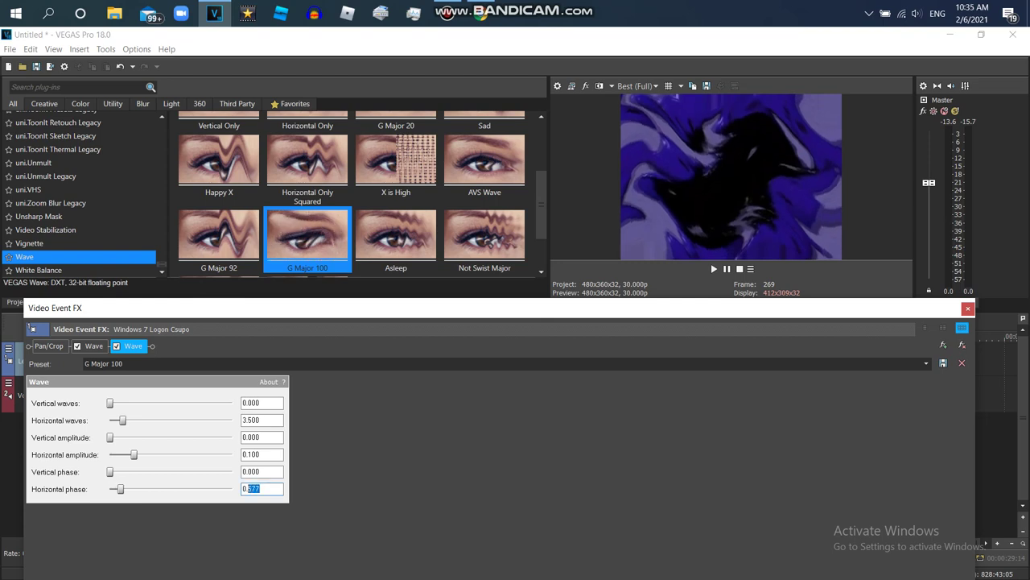
left_click(93, 346)
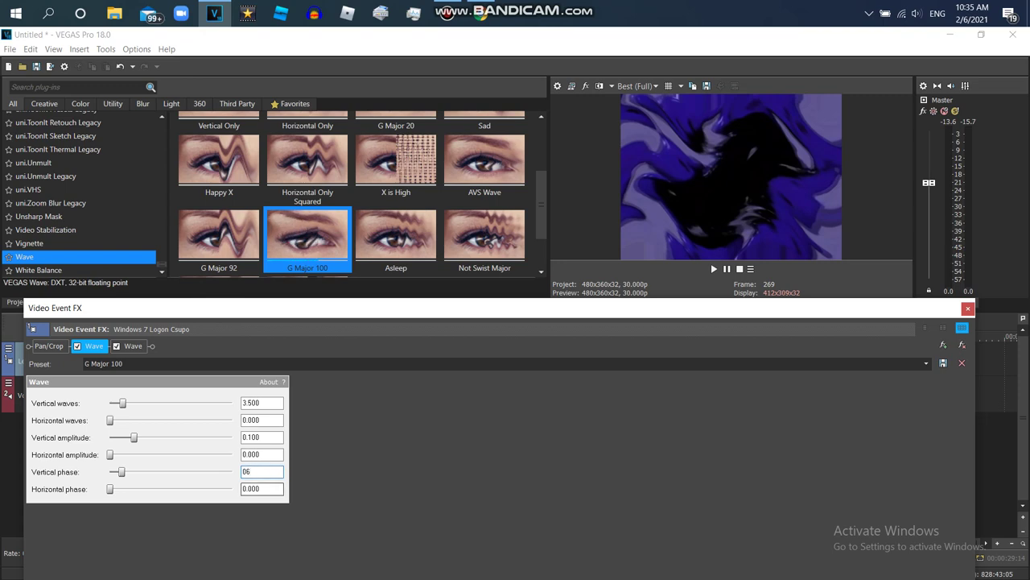
key("Tab")
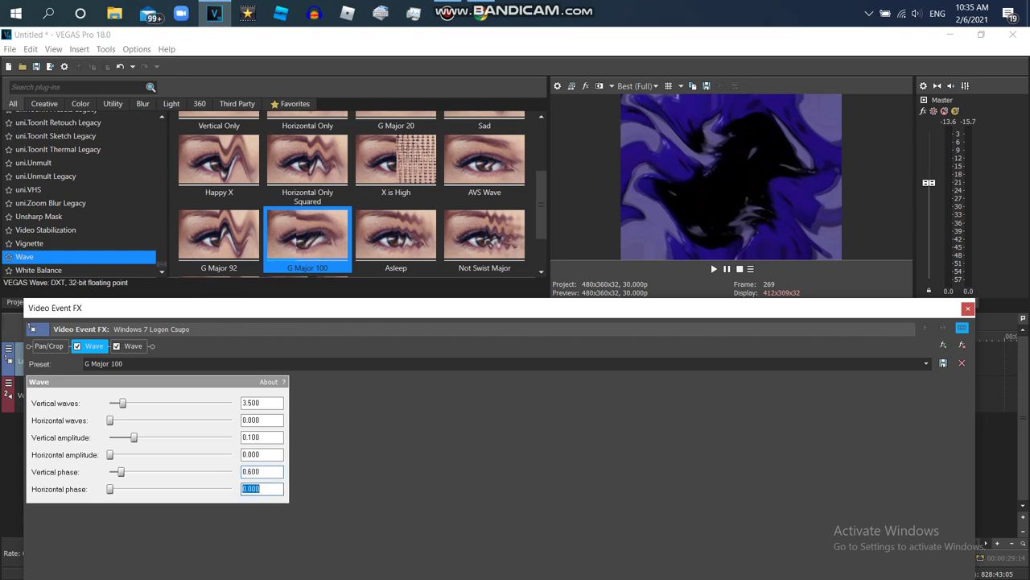
Add the Spherize effect with the Maximum Sphere In preset to the second video event
left_click_drag(161, 264, 161, 230)
left_click(32, 275)
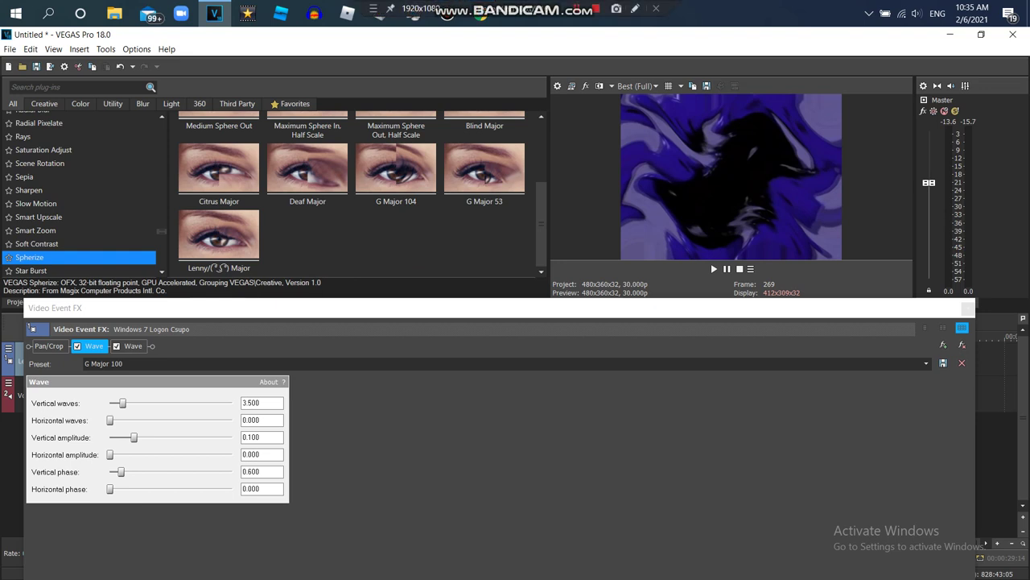
scroll(396, 149, "up", 3)
left_click(306, 145)
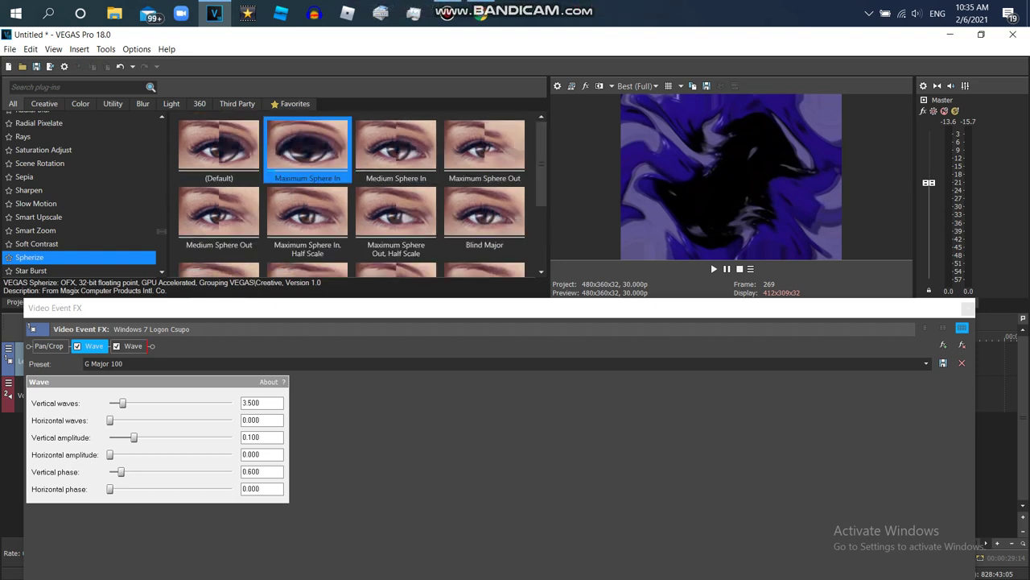
left_click_drag(306, 145, 731, 177)
Add HSL Adjust with the Hue 0.150 preset to the second video event and play the clip from its start
scroll(79, 193, "up", 10)
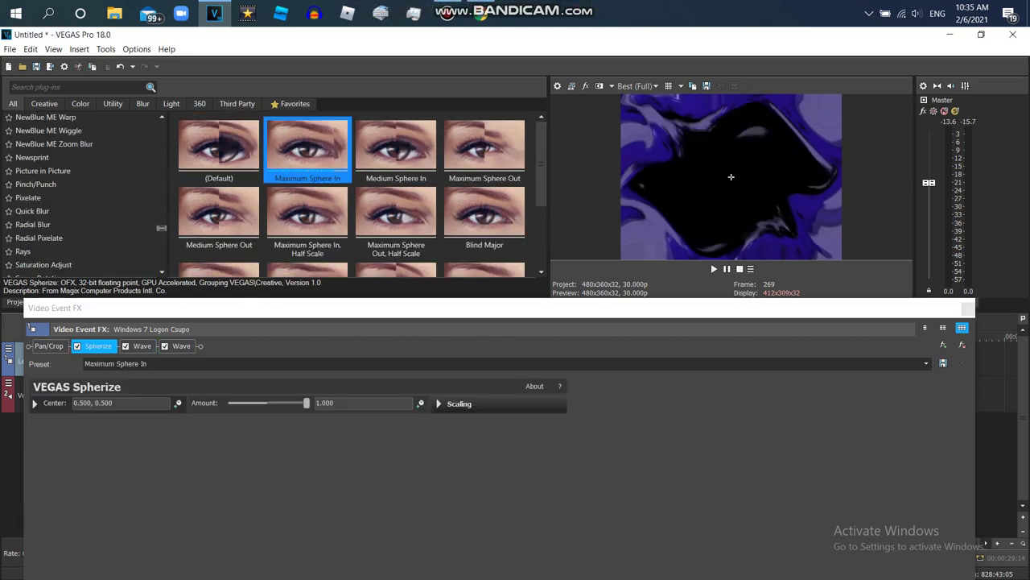
scroll(79, 193, "up", 2)
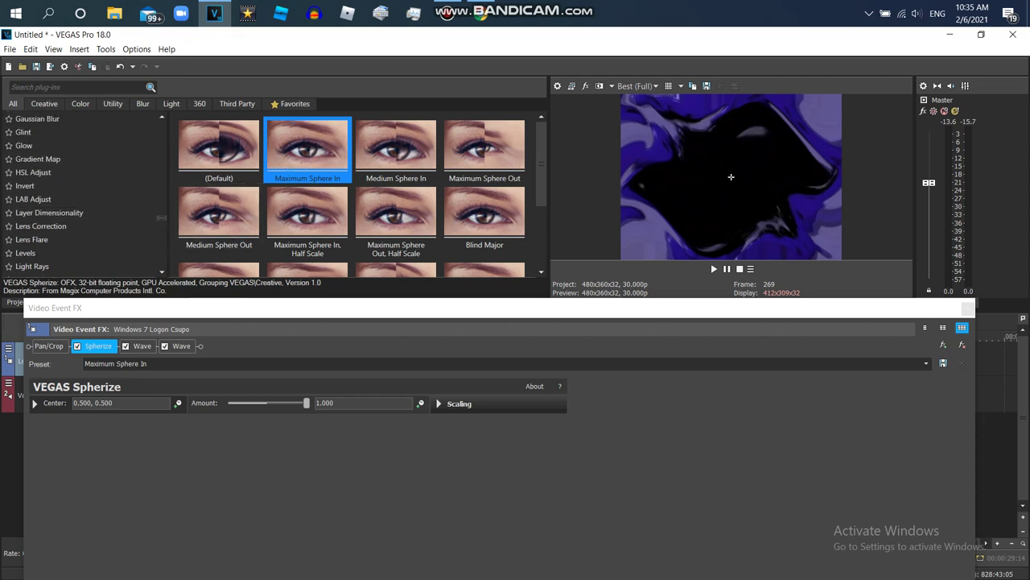
left_click(33, 172)
scroll(483, 161, "down", 2)
double_click(484, 145)
left_click(967, 308)
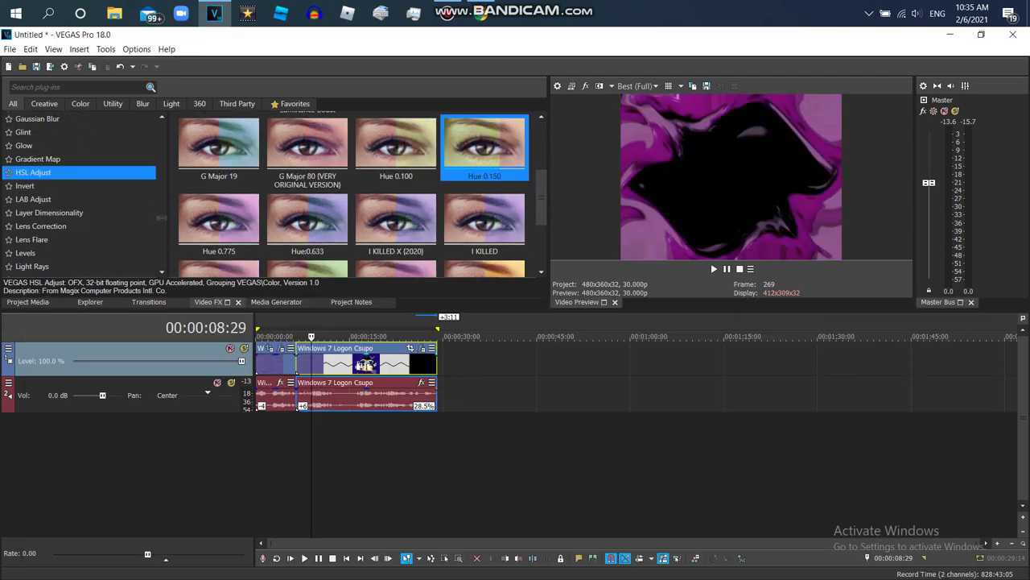
left_click(299, 337)
left_click(714, 269)
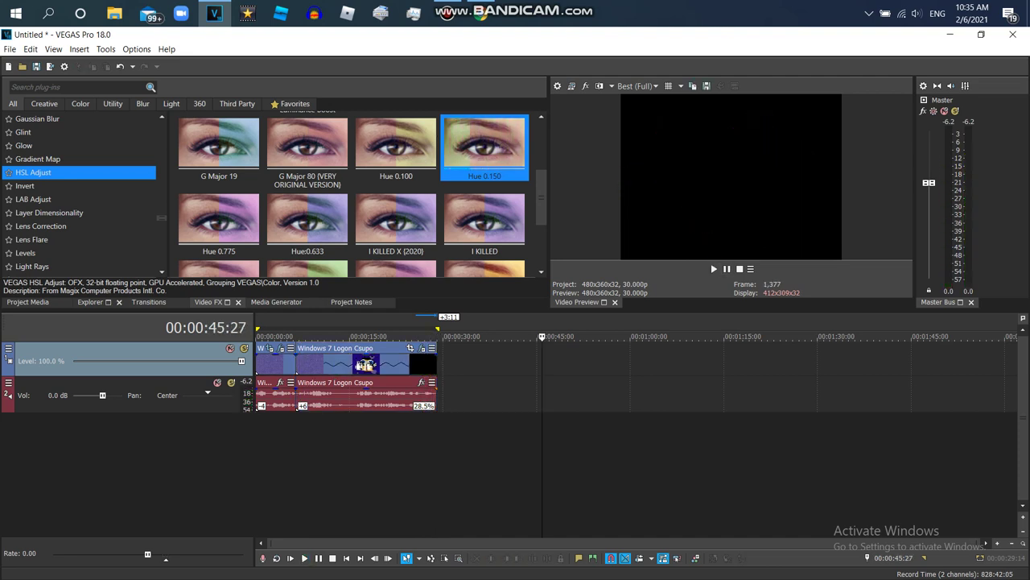
Place a third Windows 7 Logon Csupo clip directly after the second and insert an empty video track above
key("alt+1")
left_click_drag(244, 124, 455, 362)
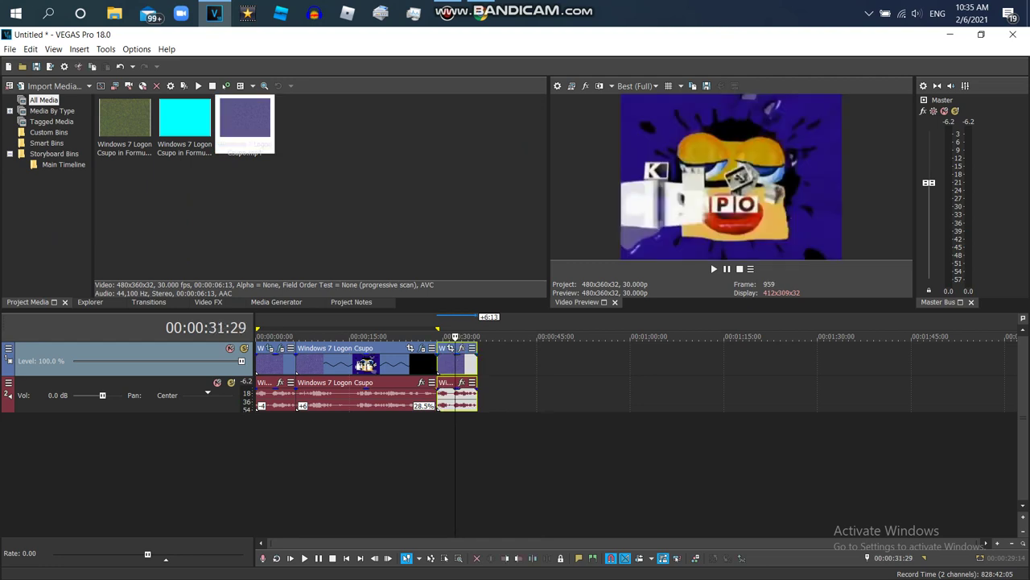
right_click(516, 351)
left_click(563, 211)
Set the third clip's audio to the élastique time stretch method with Pro attributes and a pitch change of -6
right_click(456, 395)
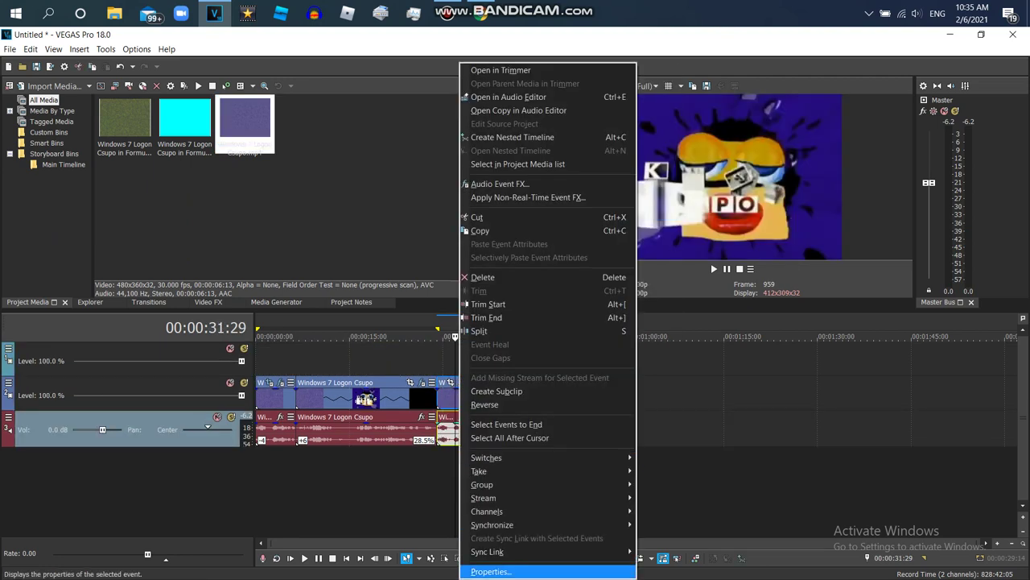
left_click(491, 571)
left_click(552, 252)
left_click(515, 259)
left_click(553, 270)
left_click(515, 280)
left_click(587, 320)
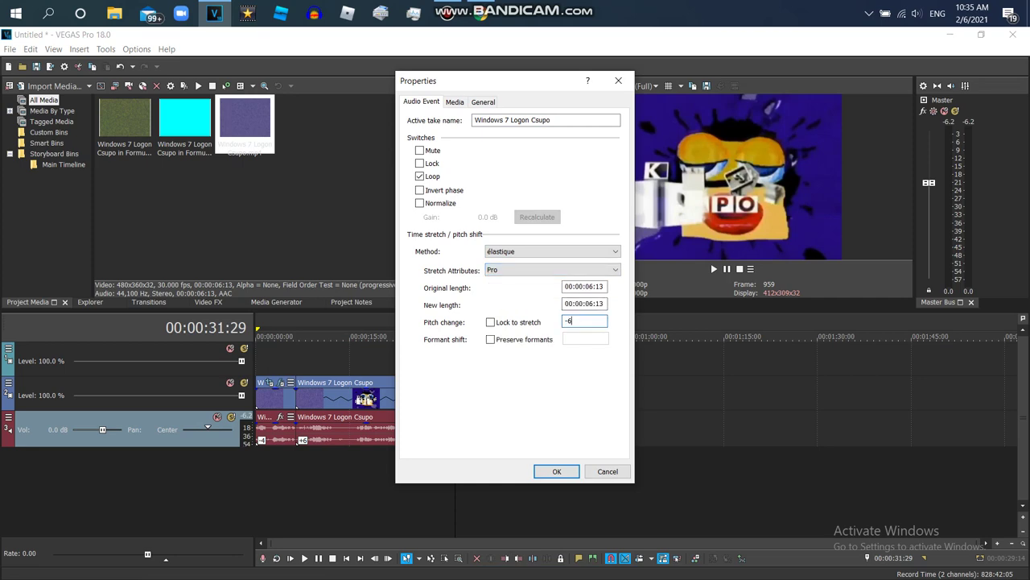
left_click(556, 471)
Import Radio Waves Height Map.wmv from the personal video file folder on the local disk into the project
left_click(22, 66)
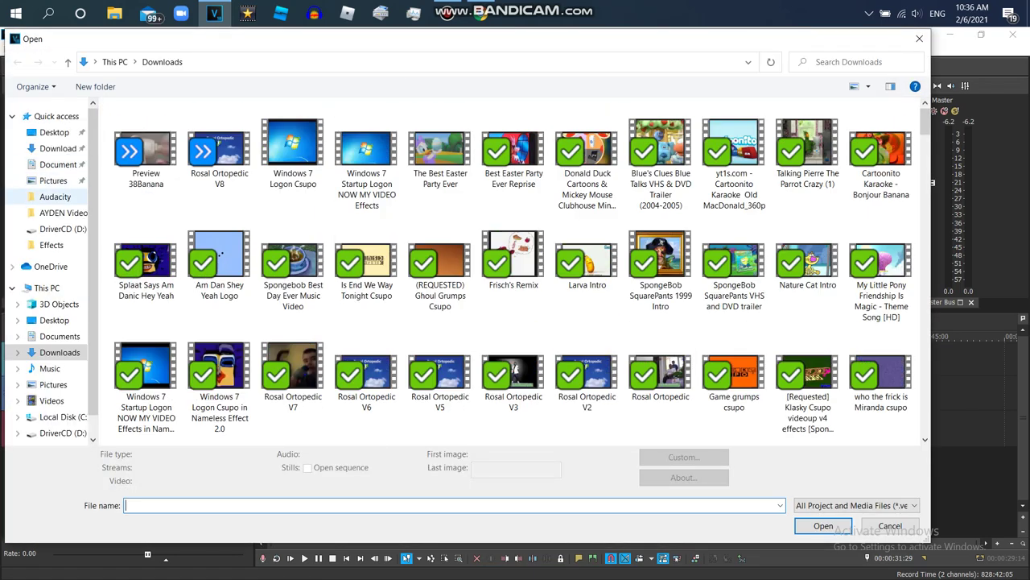
left_click(64, 212)
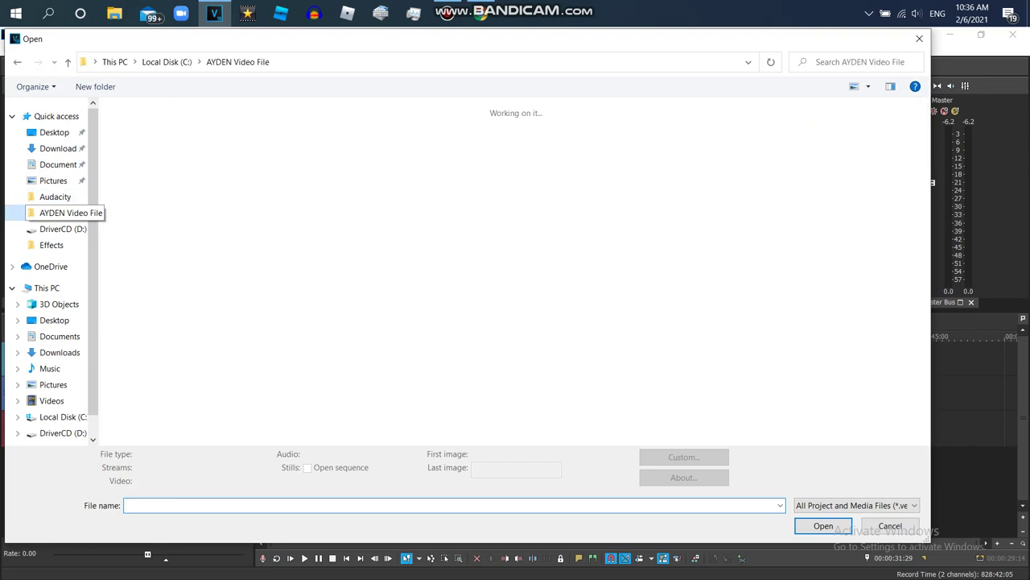
type("hei")
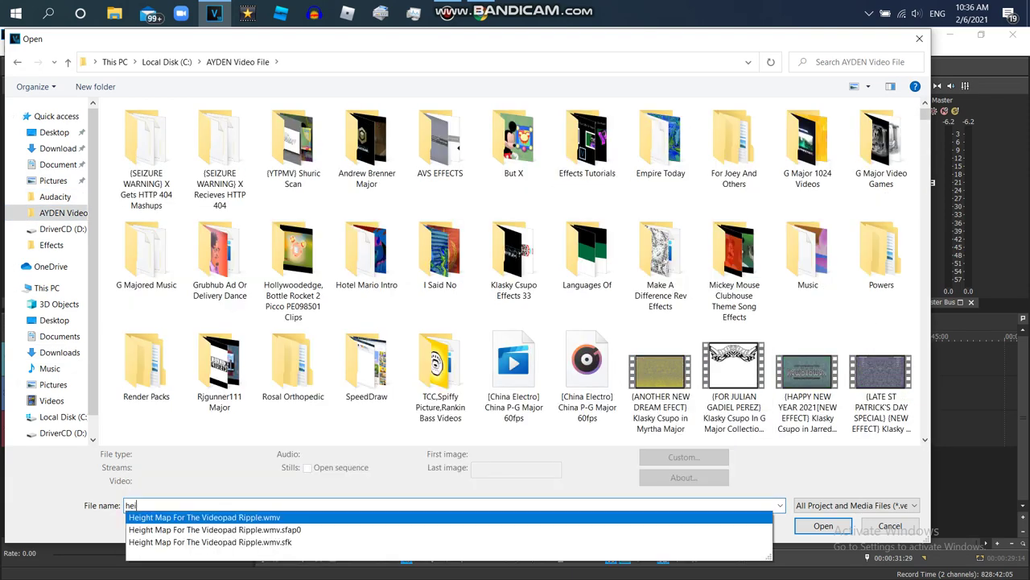
key("Escape")
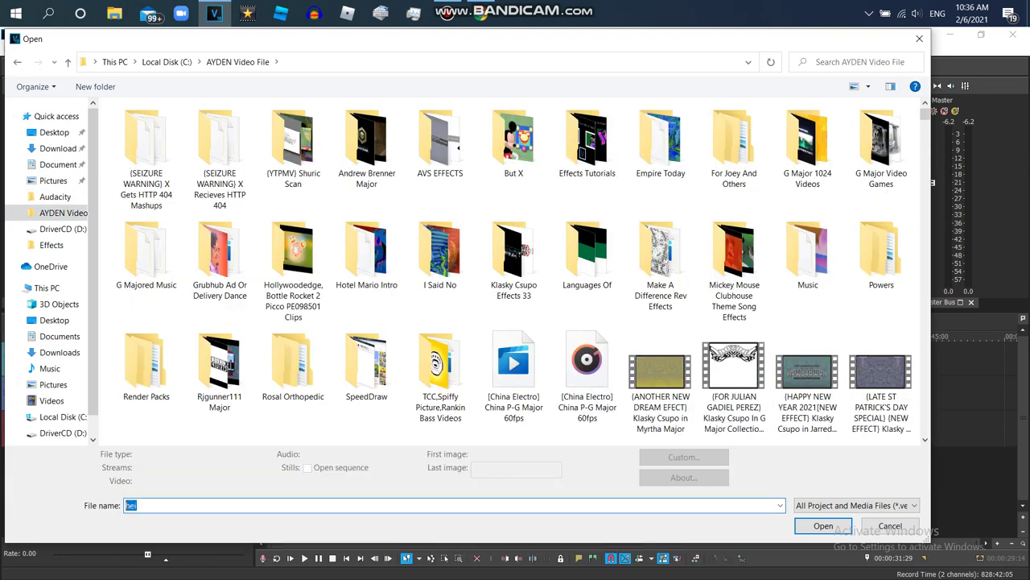
type("rad")
left_click(186, 529)
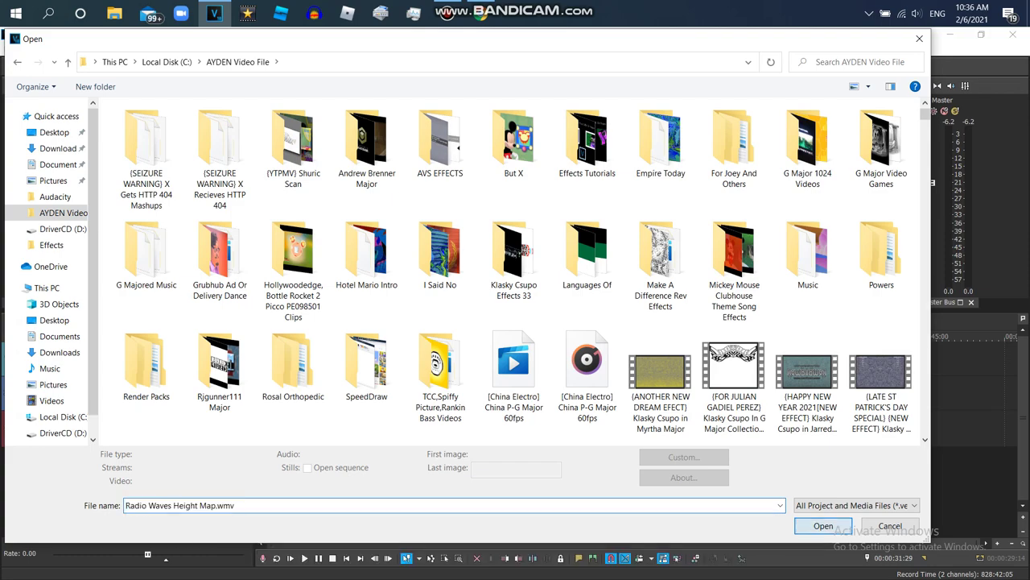
key("Return")
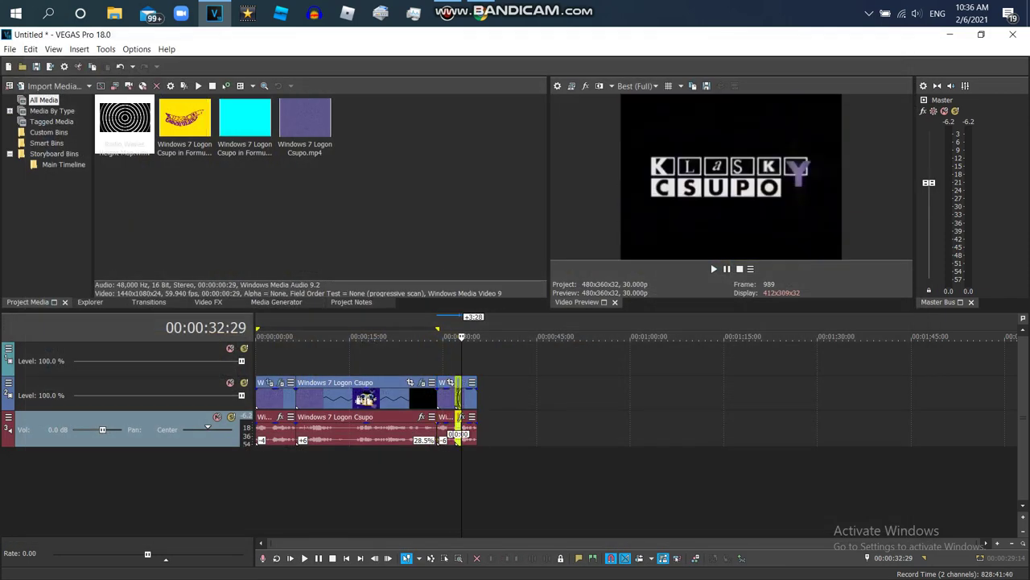
Place the Radio Waves Height Map video on the empty top track so that it spans the third Windows 7 Logon Csupo clip
left_click_drag(457, 434, 477, 359)
right_click(509, 357)
left_click(511, 366)
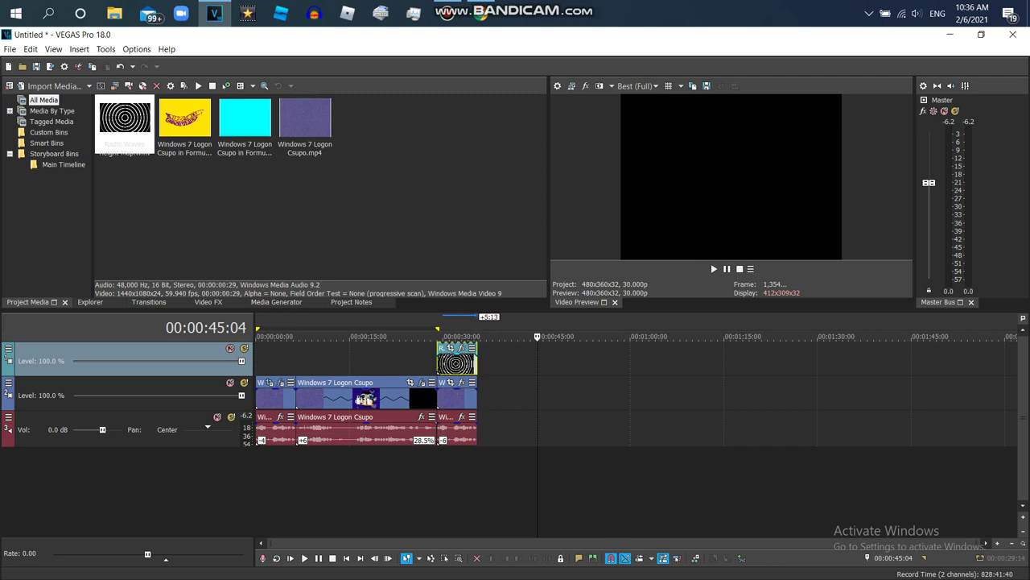
Match the Radio Waves Height Map event's pan/crop to the output aspect and show a frame within the event
left_click(450, 348)
right_click(581, 478)
left_click(620, 545)
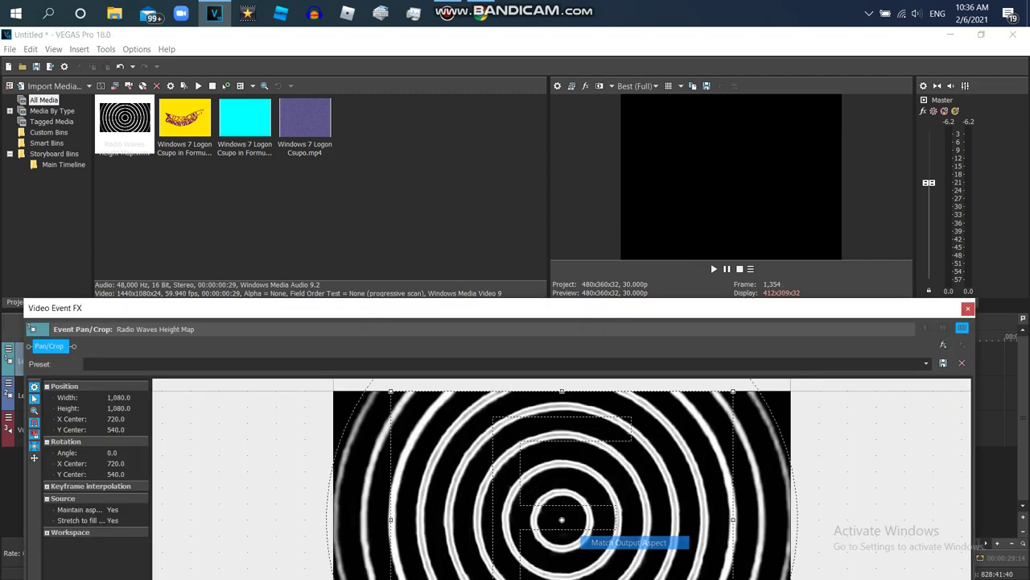
key("Escape")
left_click(451, 358)
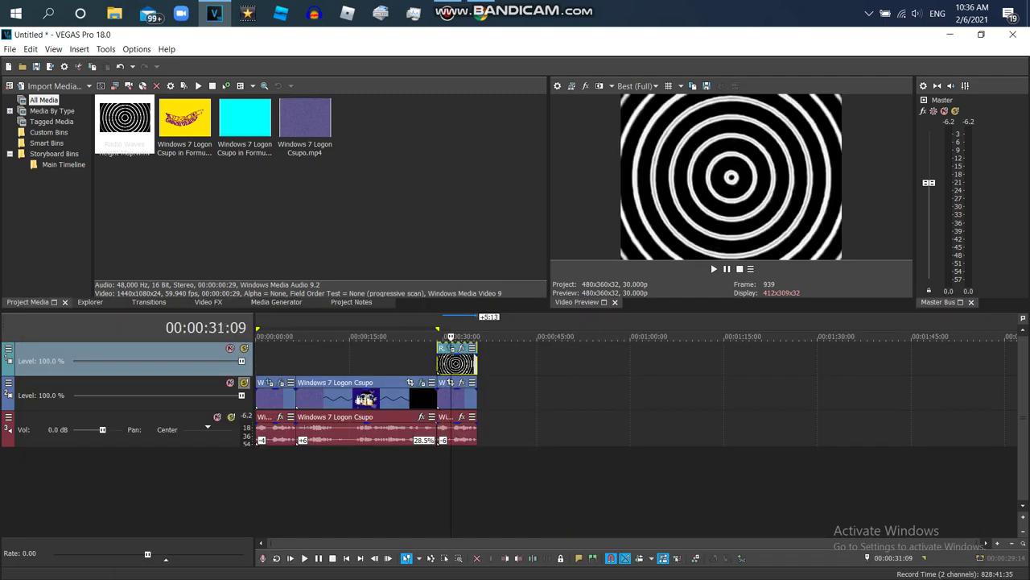
Give the top track a custom compositing mode using VEGAS Height Map with the AVS Ripple preset and preview a frame near the clip's start
left_click(8, 348)
mouse_move(80, 427)
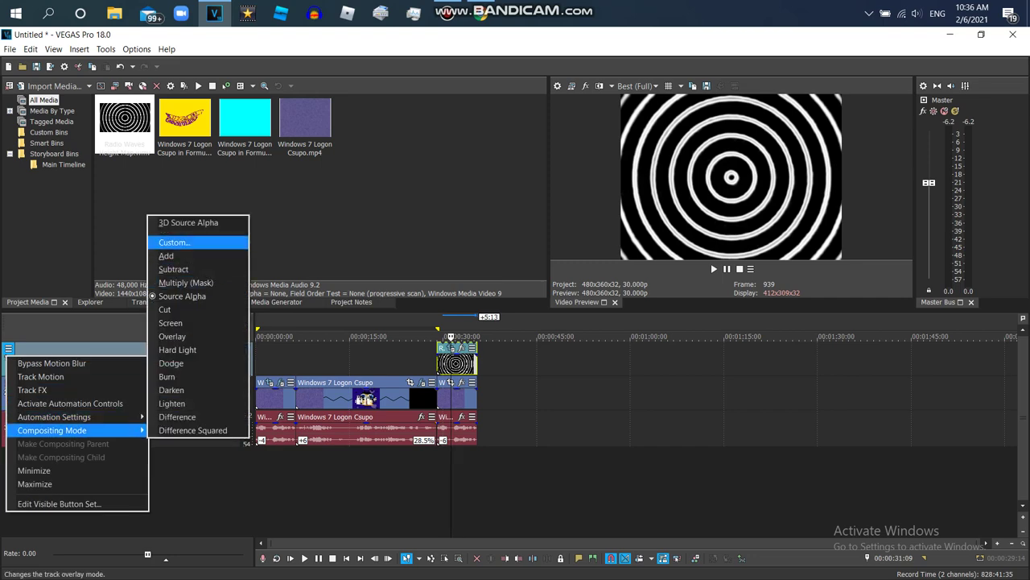
left_click(178, 239)
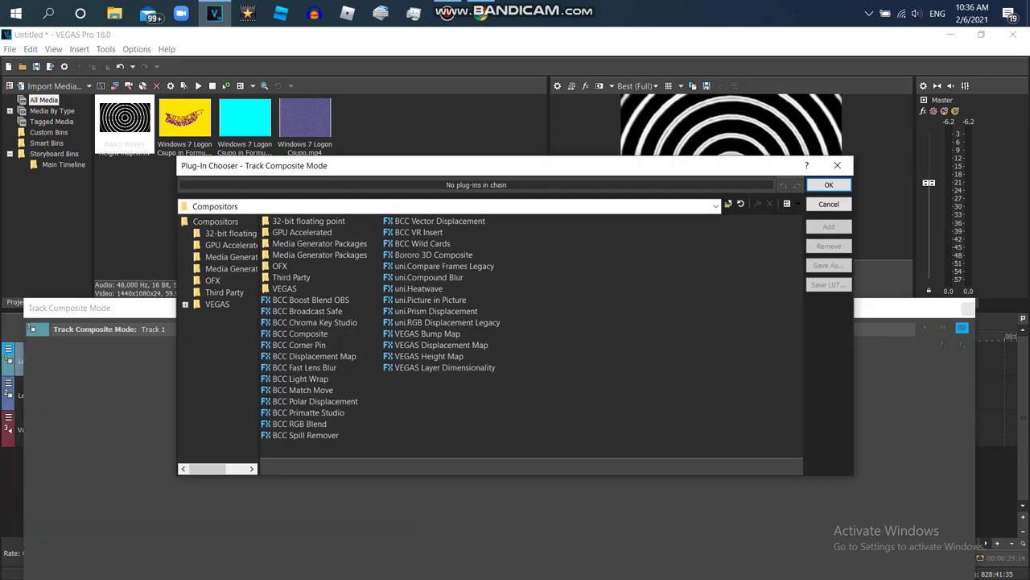
double_click(429, 356)
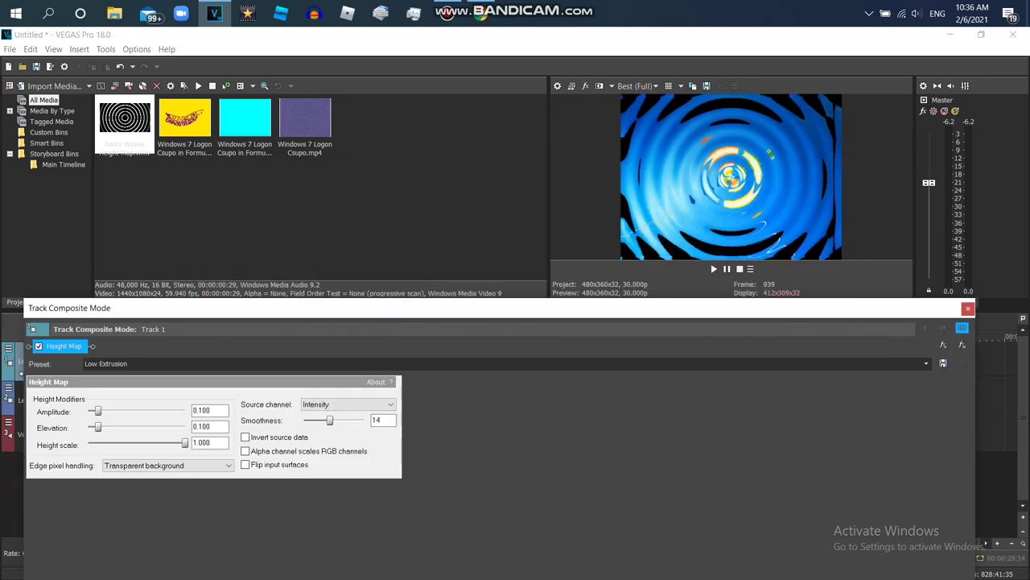
left_click(105, 363)
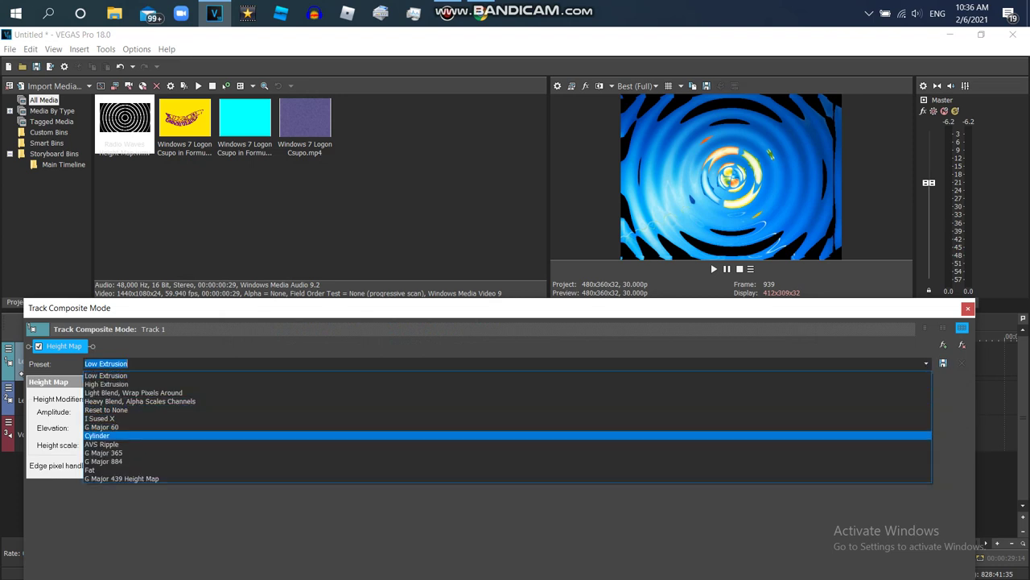
left_click(104, 441)
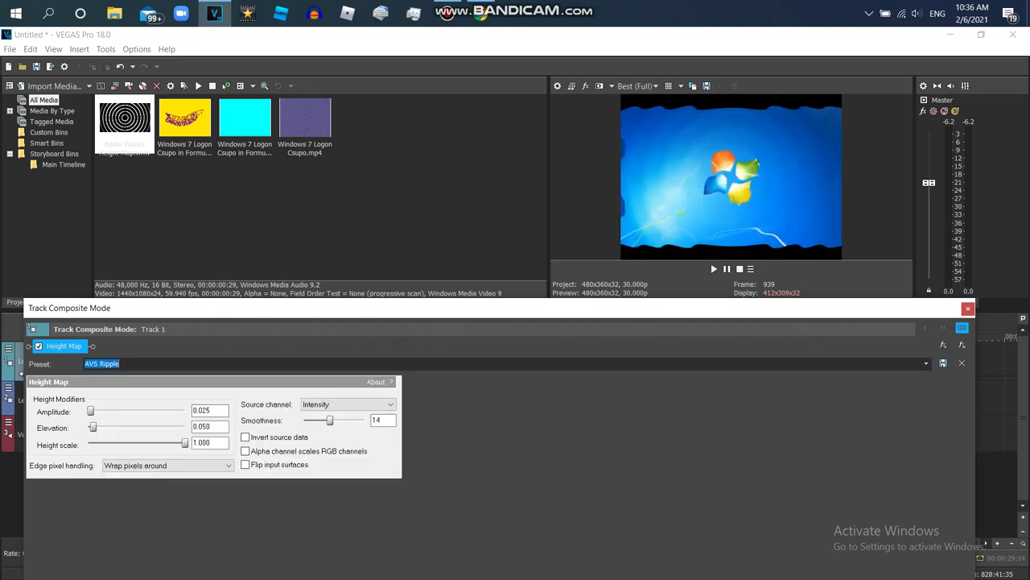
left_click_drag(241, 307, 261, 378)
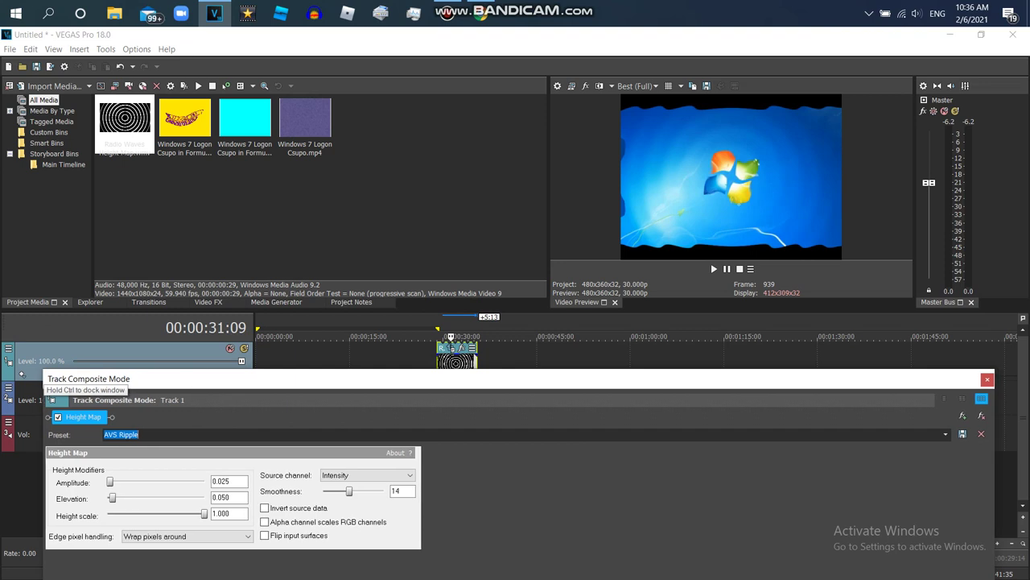
left_click(440, 336)
left_click(988, 378)
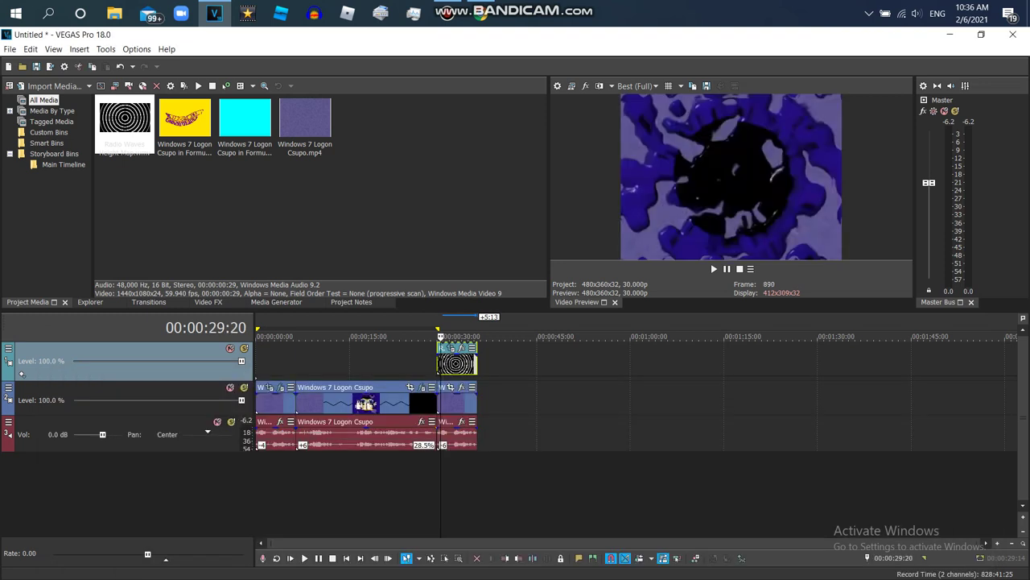
Crop the Radio Waves Height Map event around its center, first to 360 and finally to 540 square, playing the clip to check each size
left_click(442, 347)
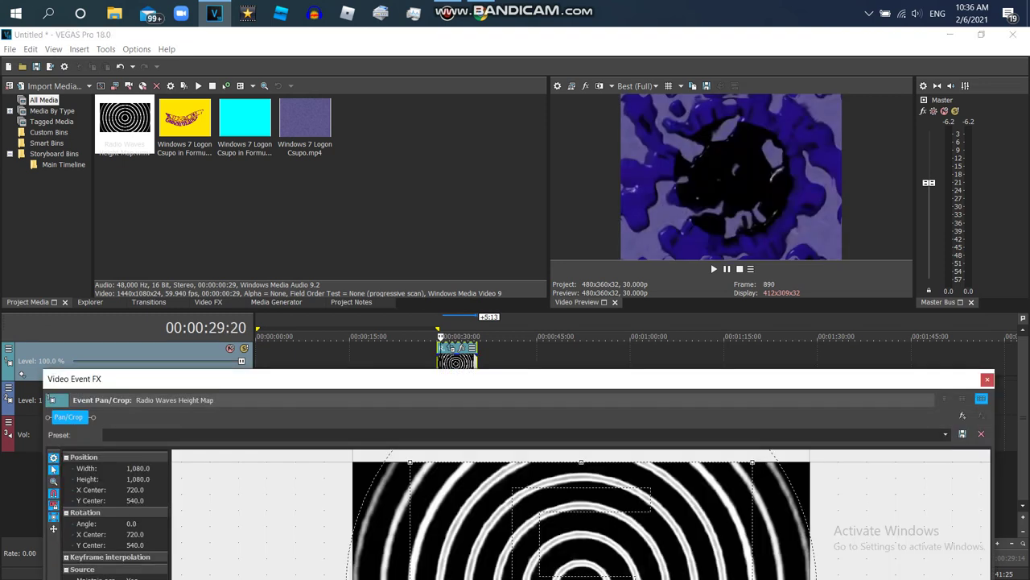
left_click_drag(410, 463, 524, 547)
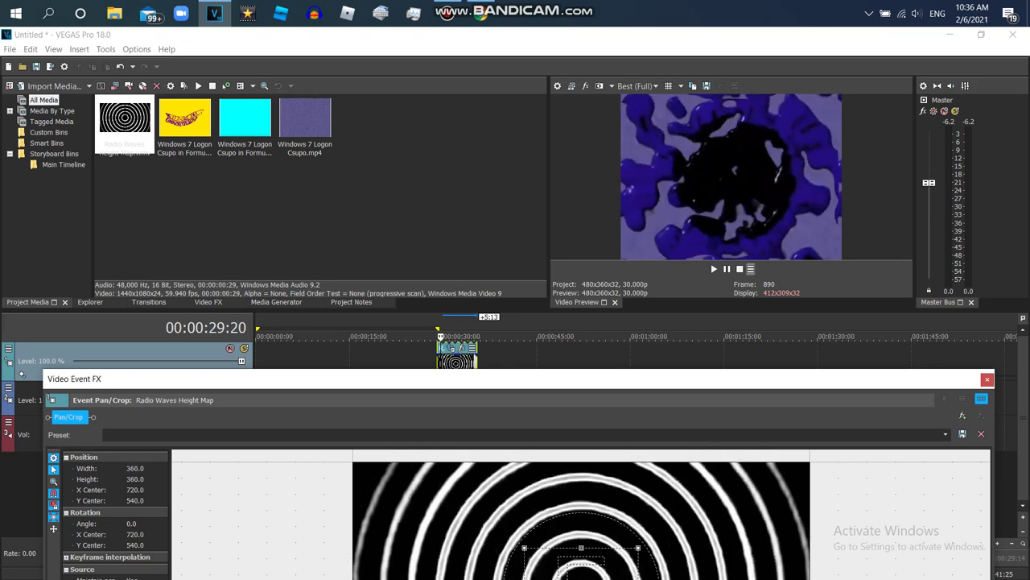
left_click(713, 269)
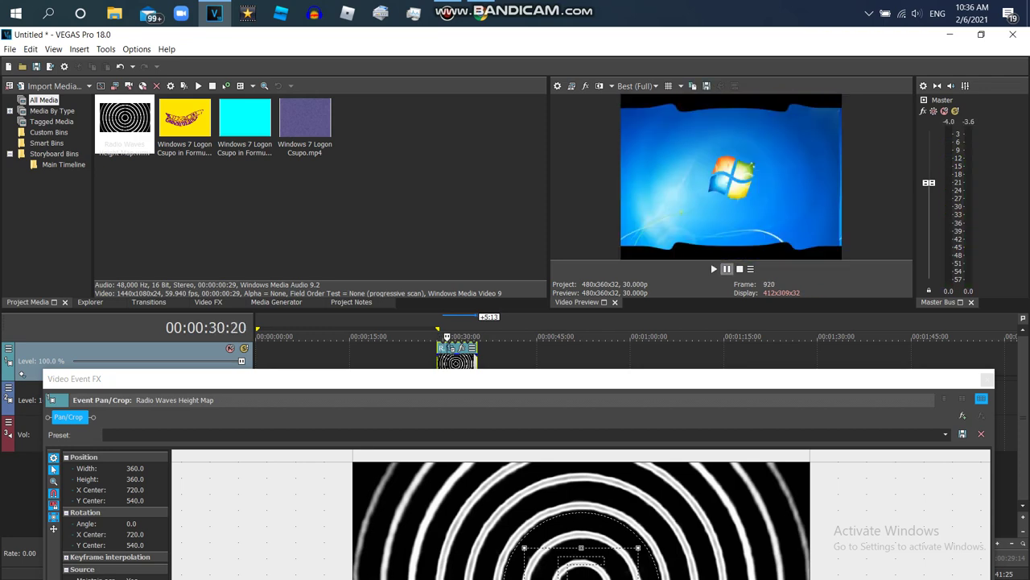
left_click_drag(638, 548, 667, 526)
key("space")
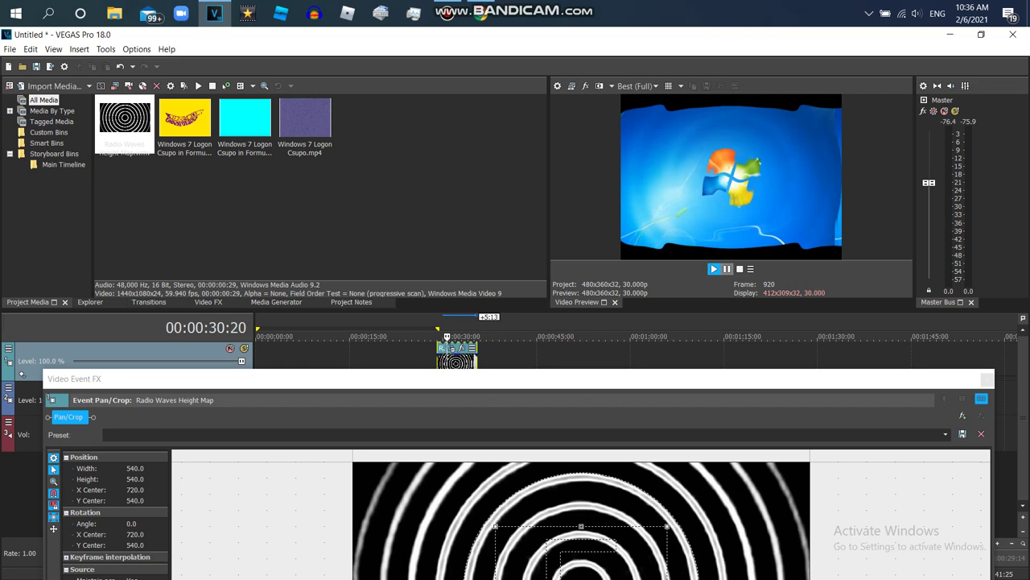
key("space")
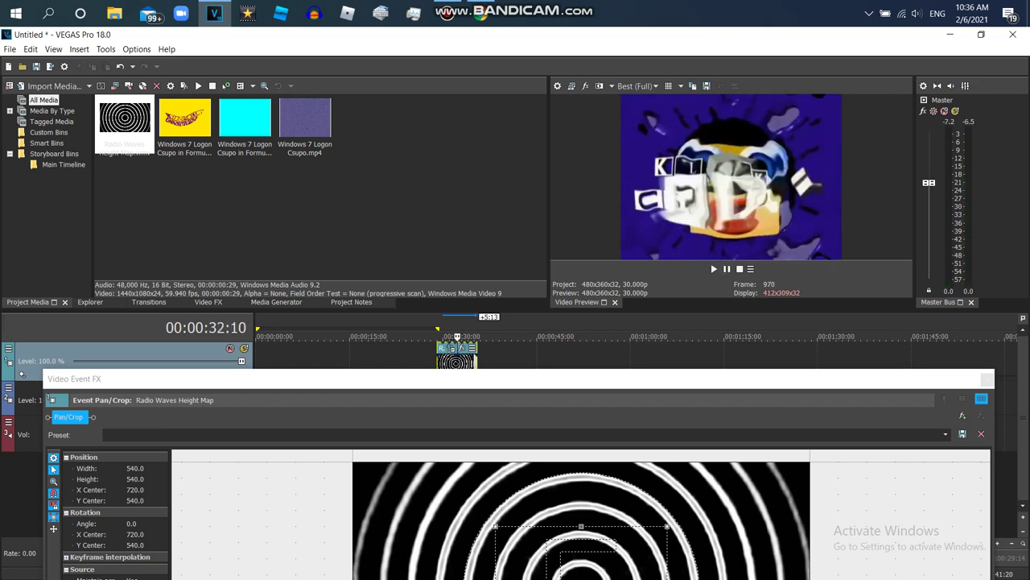
left_click(987, 378)
Open the top track's custom compositing settings for the Height Map
right_click(22, 373)
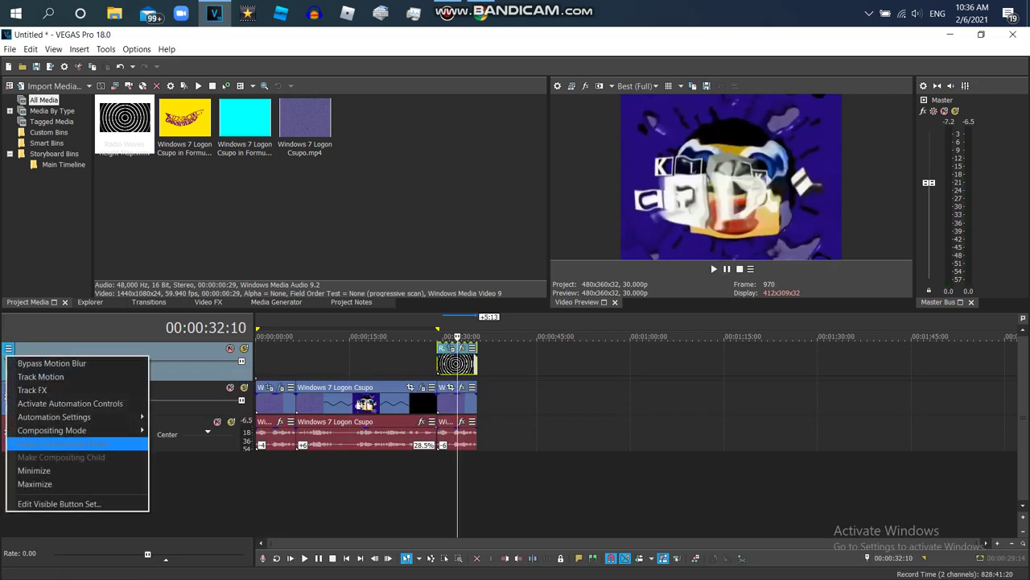
mouse_move(46, 427)
left_click(173, 241)
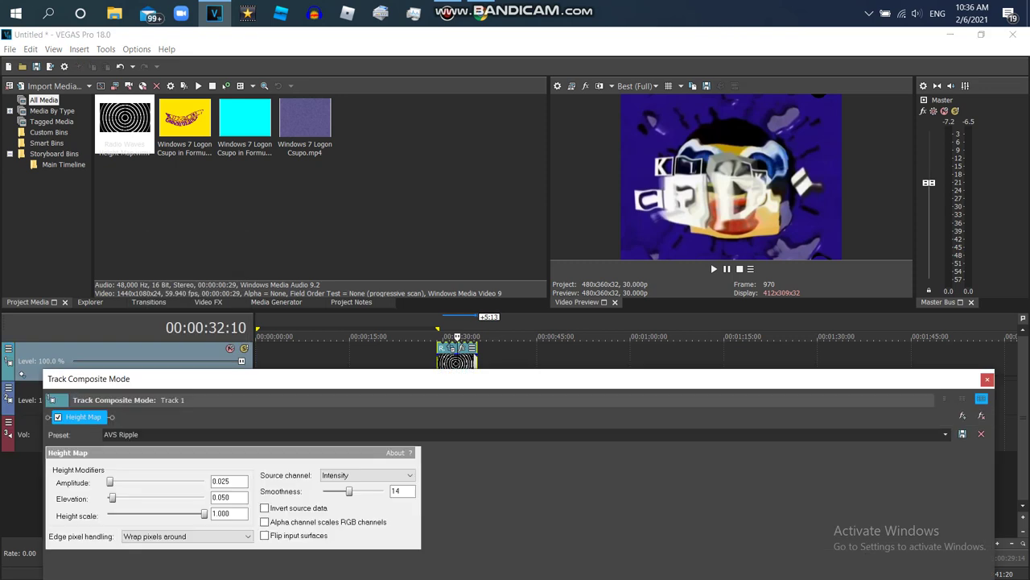
Try the I Sused X, G Major 60 and G Major 365 presets on the Height Map compositor
left_click(945, 433)
left_click(201, 487)
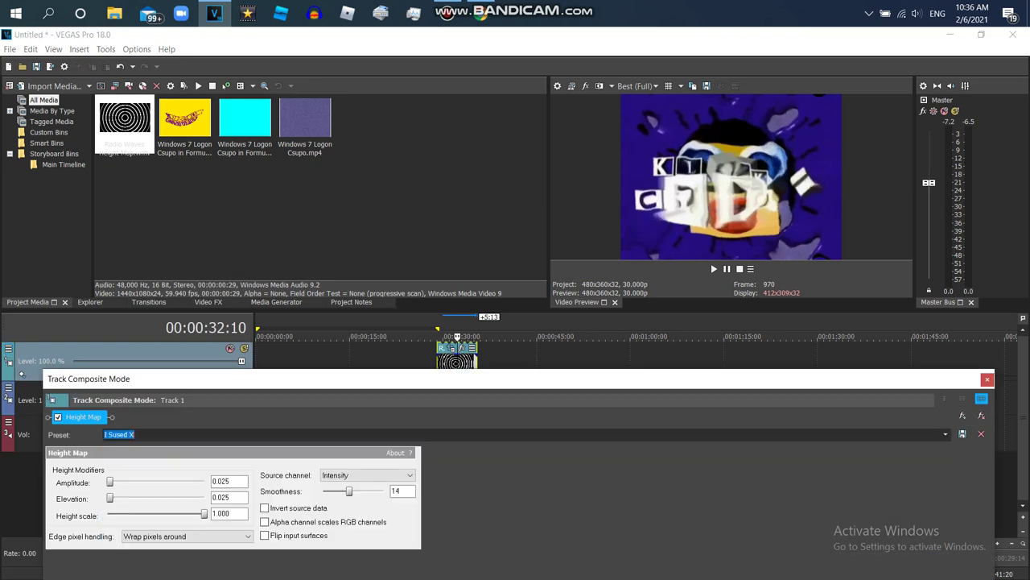
left_click(945, 434)
left_click(201, 502)
left_click(945, 434)
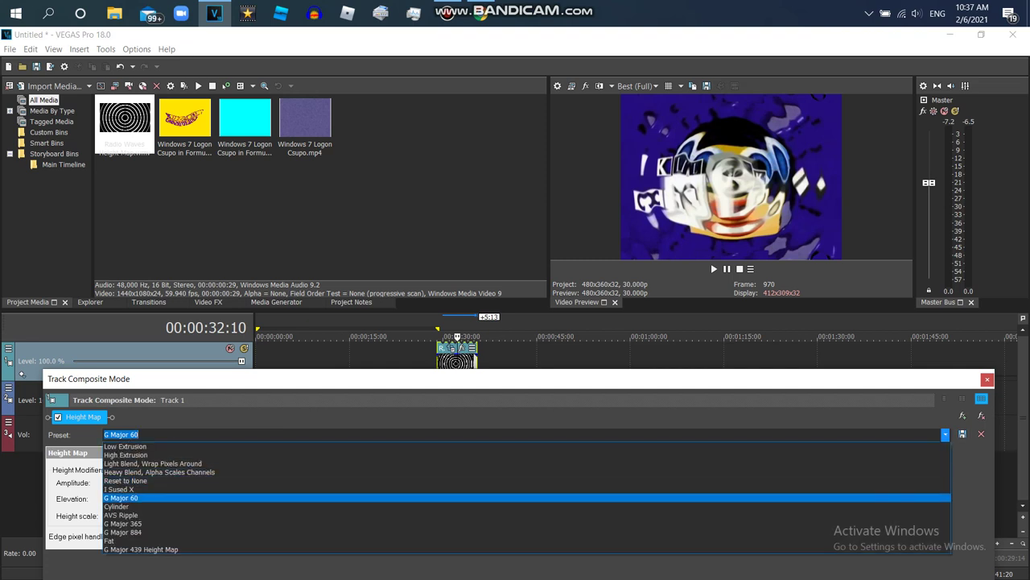
left_click(202, 519)
Apply the Heavy Blend, Alpha Scales Channels preset to the Height Map with edge pixel handling Wrap pixels around, and play the third clip
left_click(945, 433)
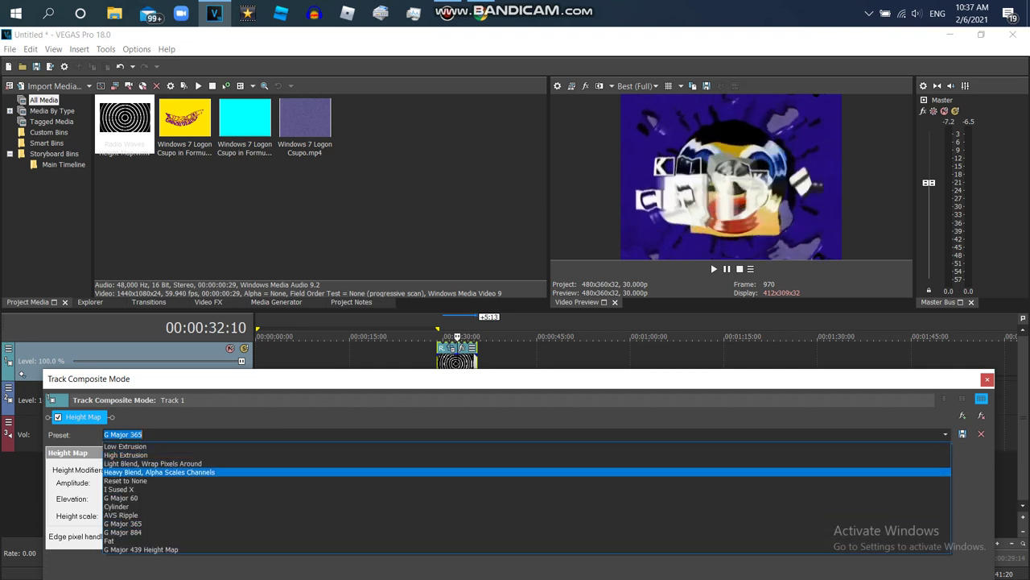
left_click(201, 472)
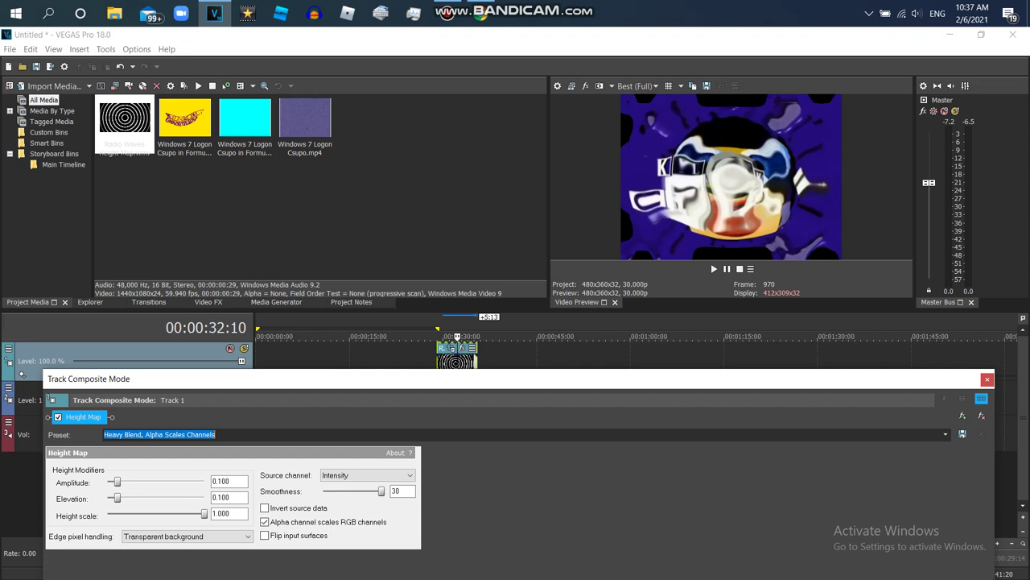
left_click(186, 536)
left_click(161, 556)
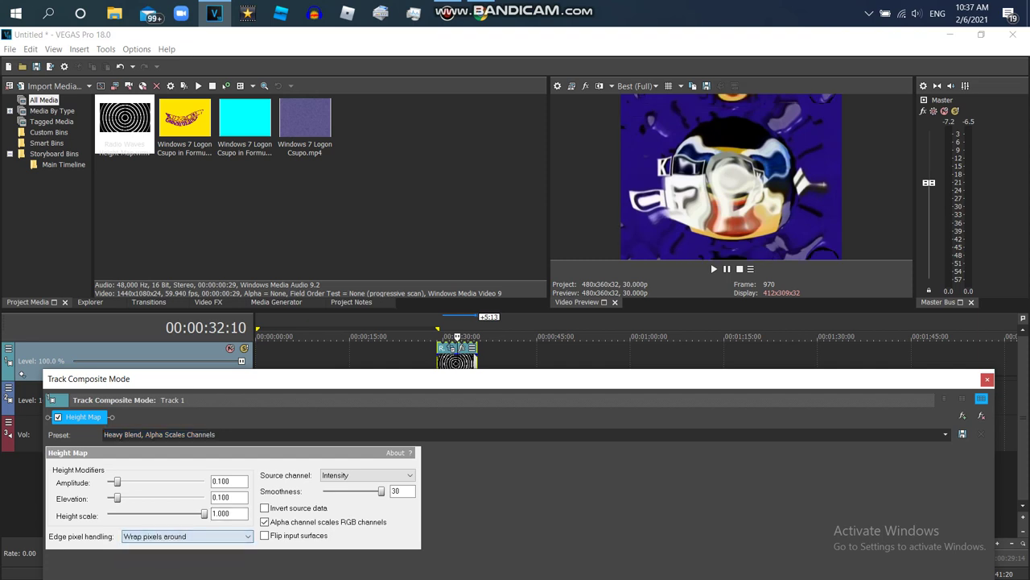
left_click(986, 378)
key("space")
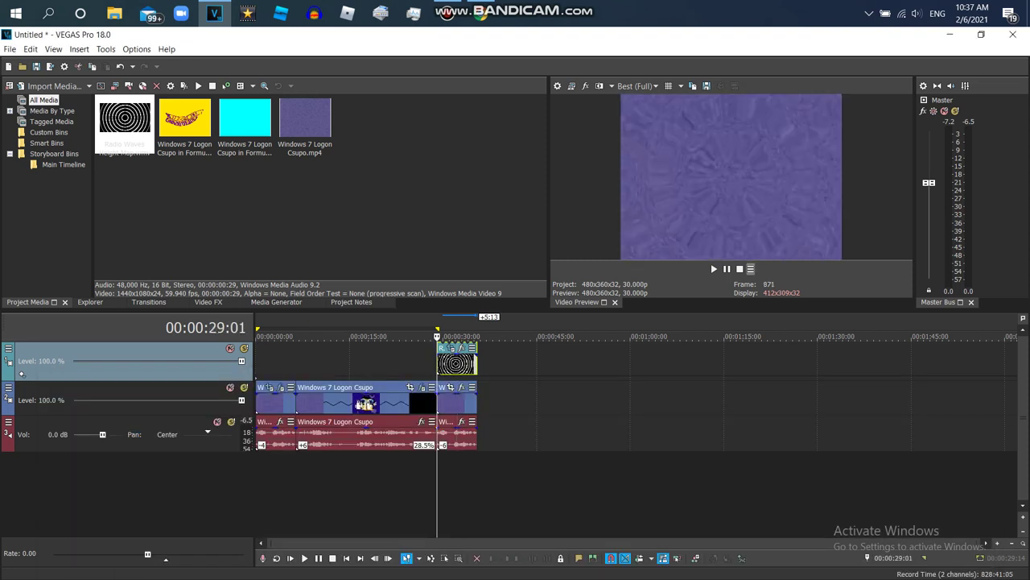
key("space")
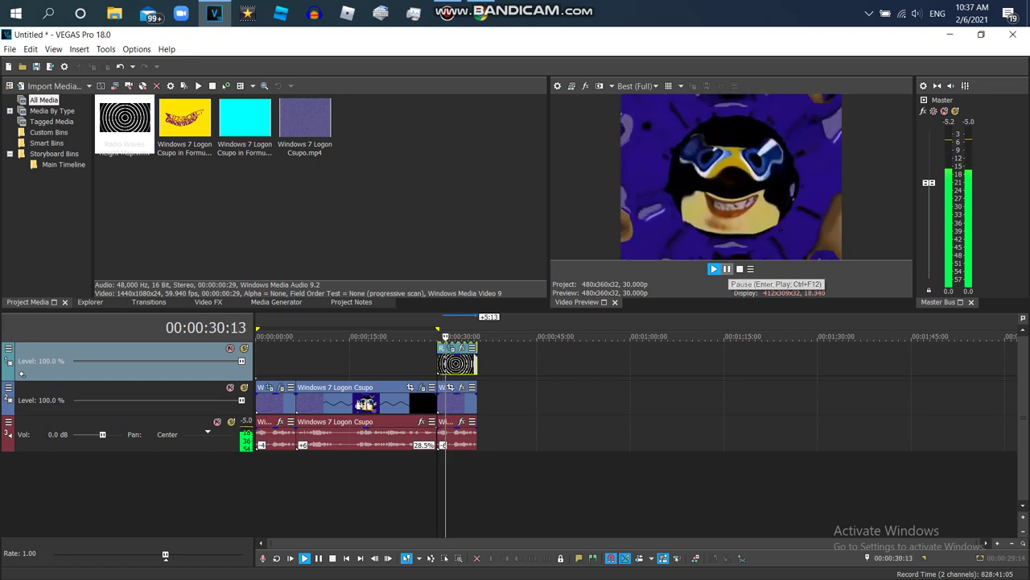
Add the HSL Adjust effect with the I KILLED preset to the third Windows 7 Logon Csupo video event
key("alt+8")
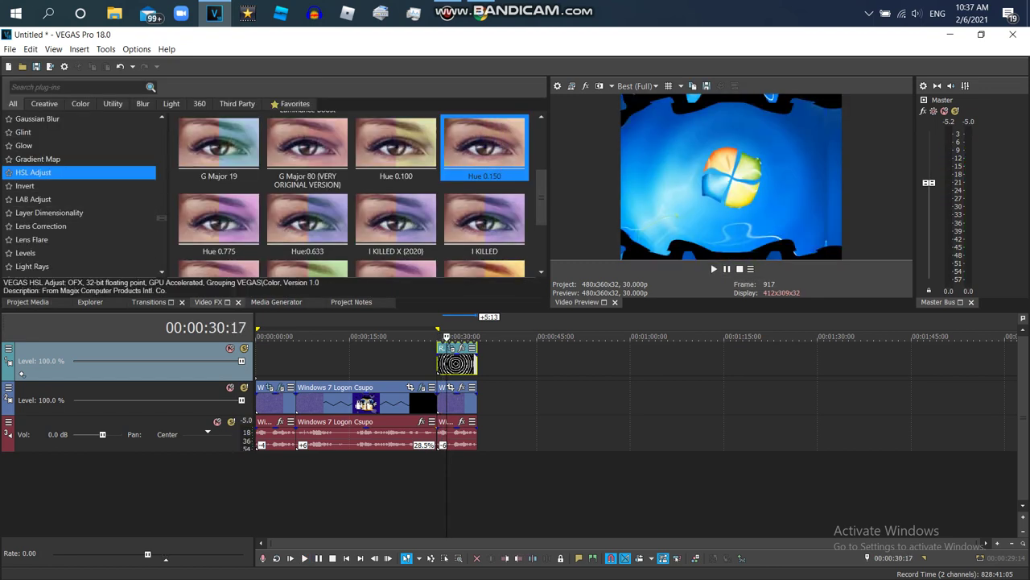
key("Down")
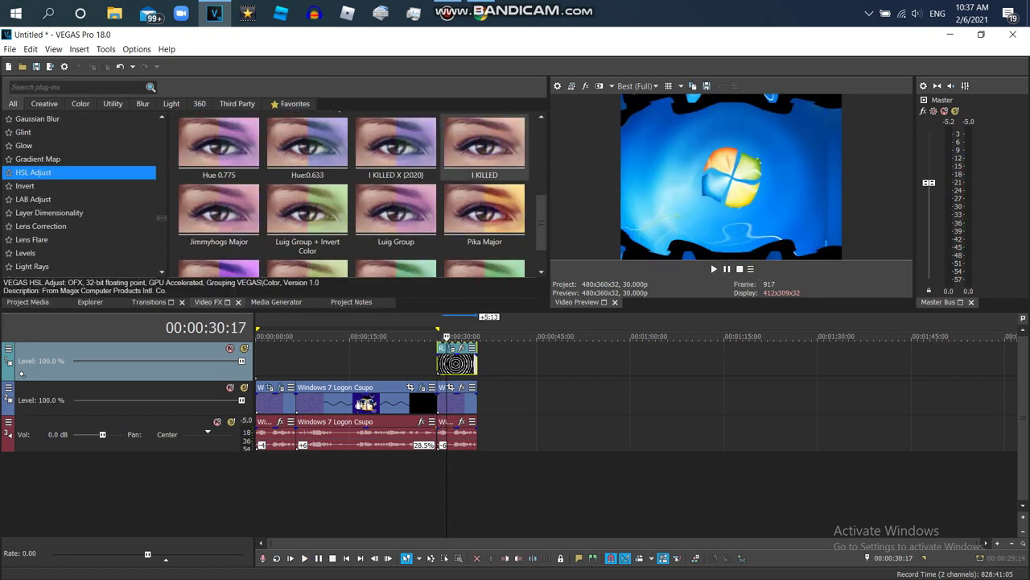
key("Return")
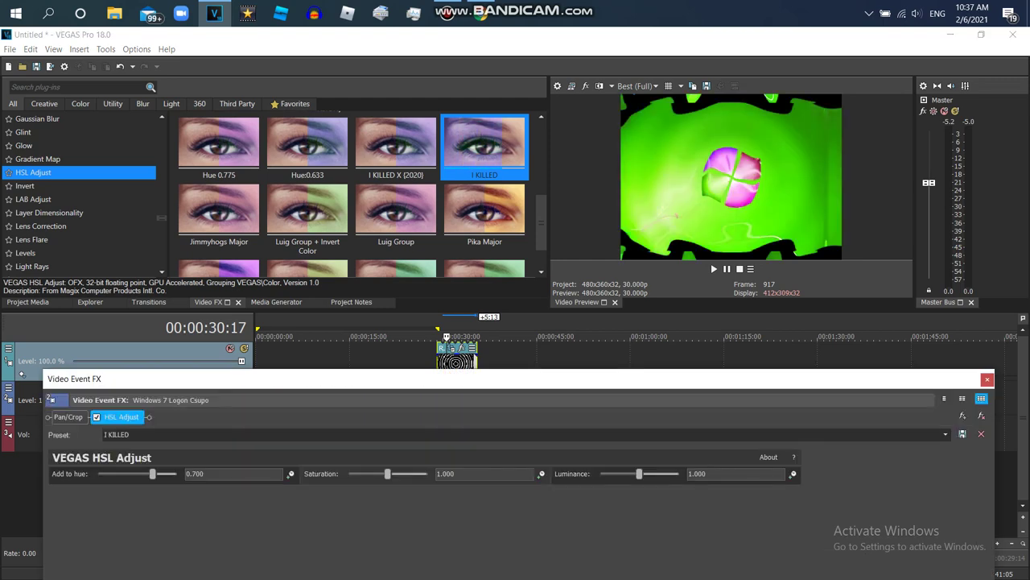
Play back the third clip with its HSL Adjust effect, then switch to Chrome and check the Klasky Csupo reference video around 0:32
key("space")
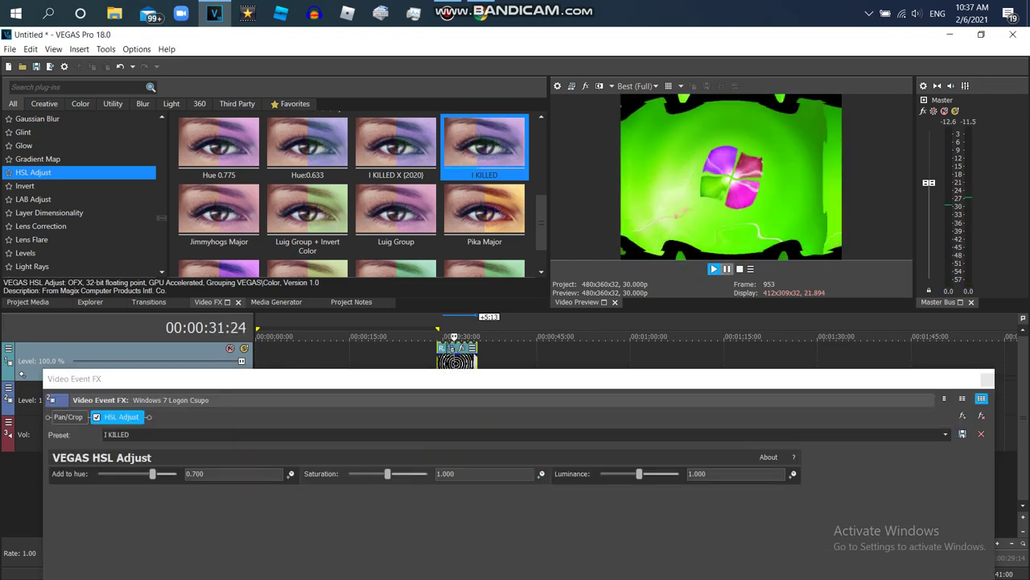
key("Escape")
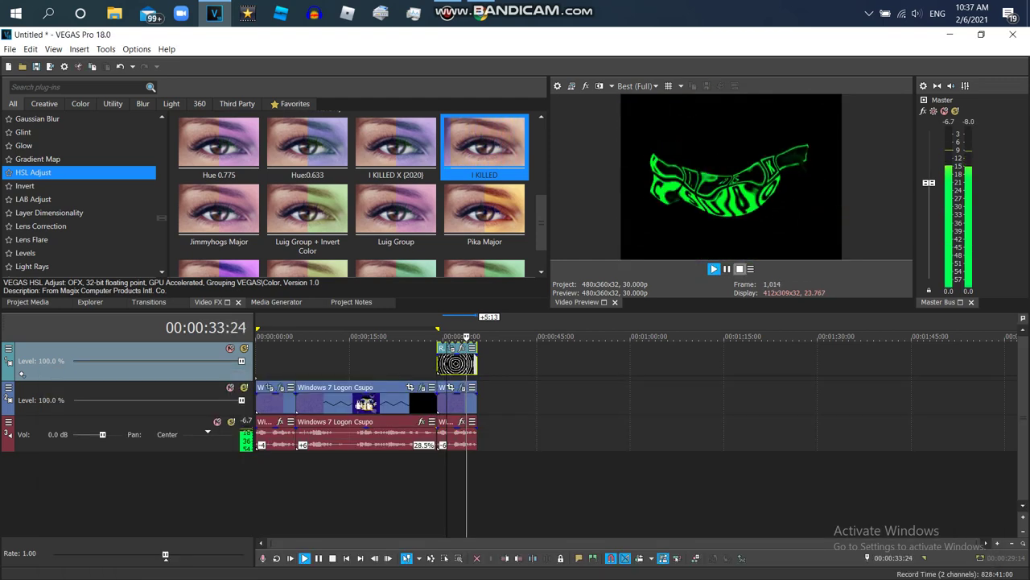
key("alt+Tab")
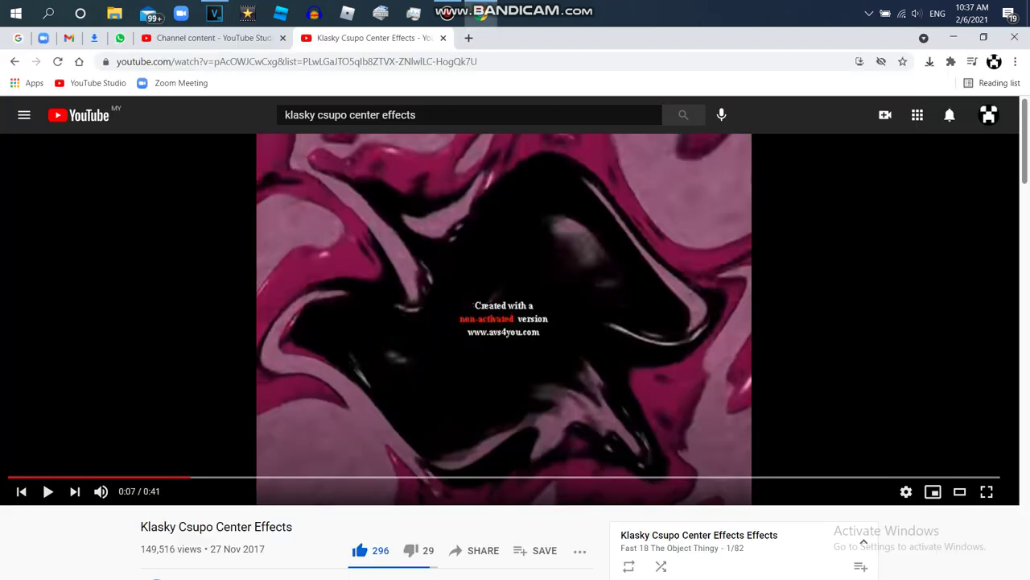
left_click_drag(603, 476, 758, 477)
key("space")
key("space")
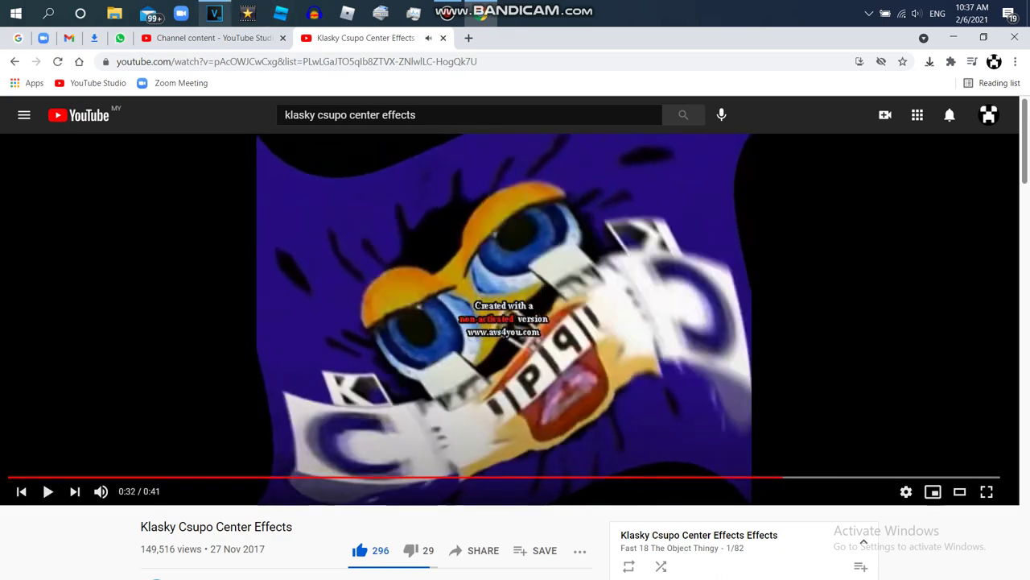
key("alt+Tab")
In VEGAS Pro, place Windows 7 Logon Csupo.mp4 after the third clip and choose mda Talkbox for its audio event effects
key("alt+1")
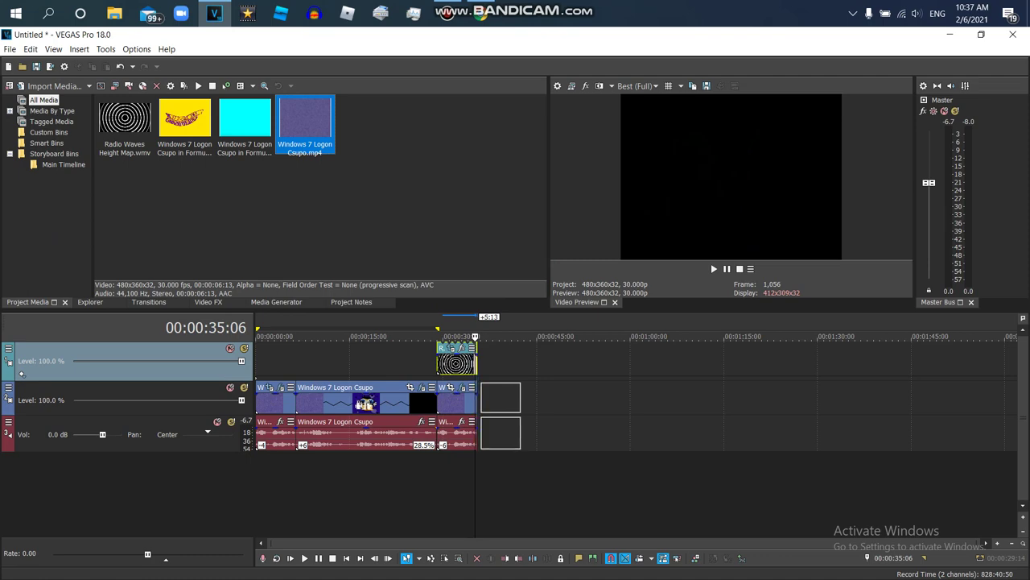
left_click_drag(497, 398, 496, 397)
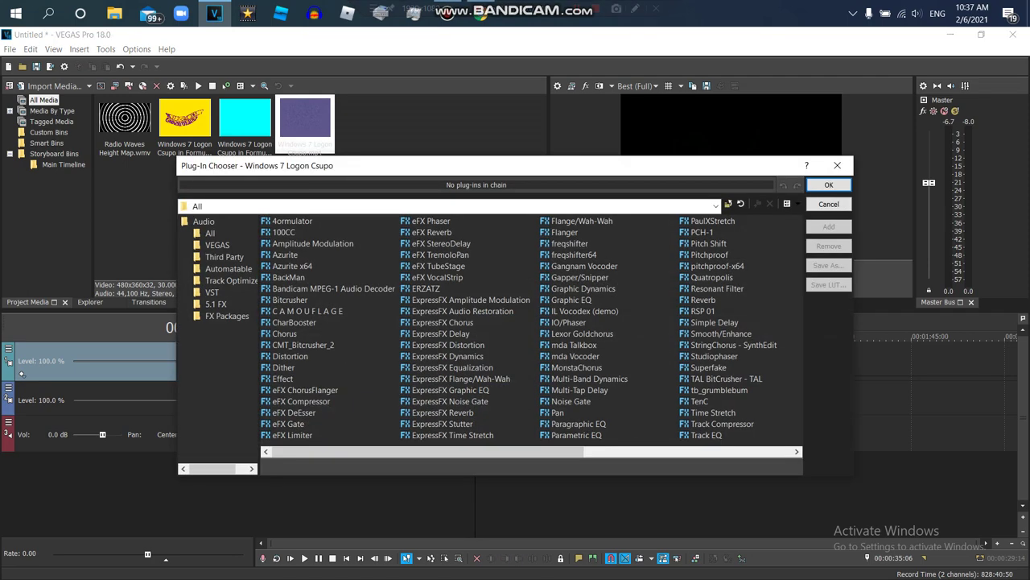
left_click(574, 345)
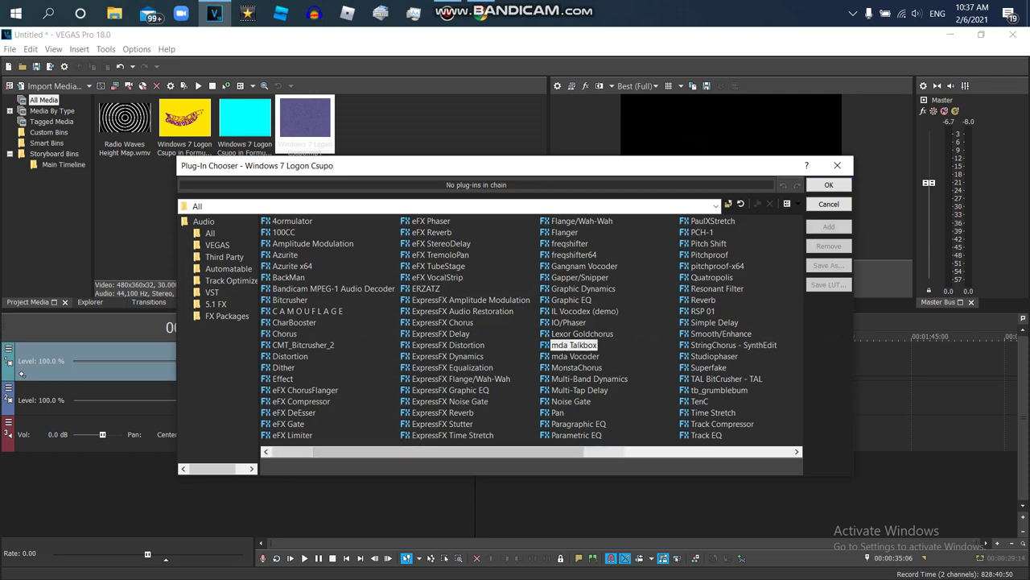
key("Return")
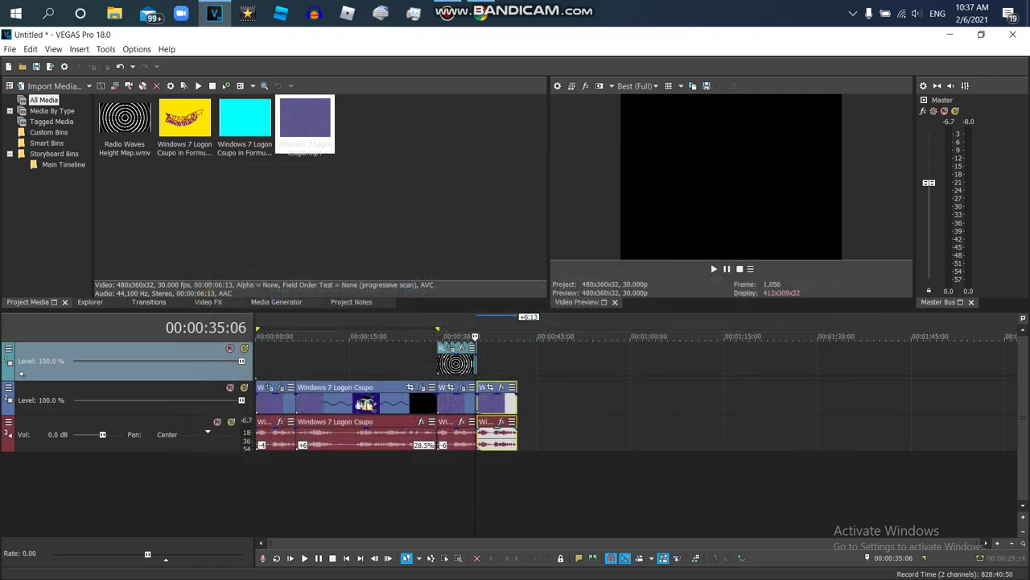
Set the fourth clip's audio event to the élastique method with Pro stretch attributes and a pitch change of -8
left_click(510, 195)
right_click(493, 434)
key("Escape")
left_click(552, 251)
left_click(515, 269)
left_click(552, 270)
left_click(516, 288)
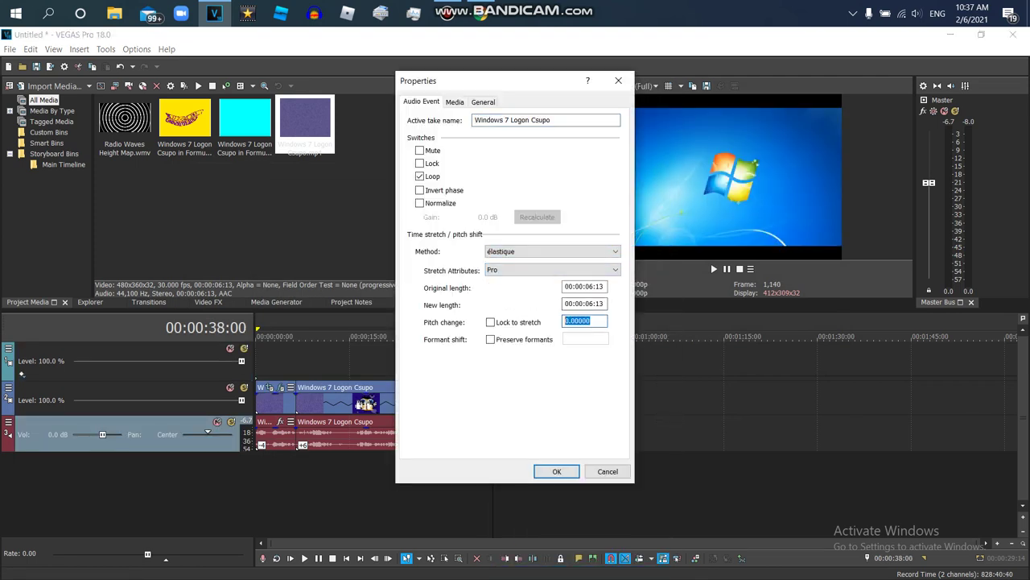
key("Return")
Add the Mirror effect with the Reflect Left preset to the fourth Windows 7 Logon Csupo video event
left_click(208, 302)
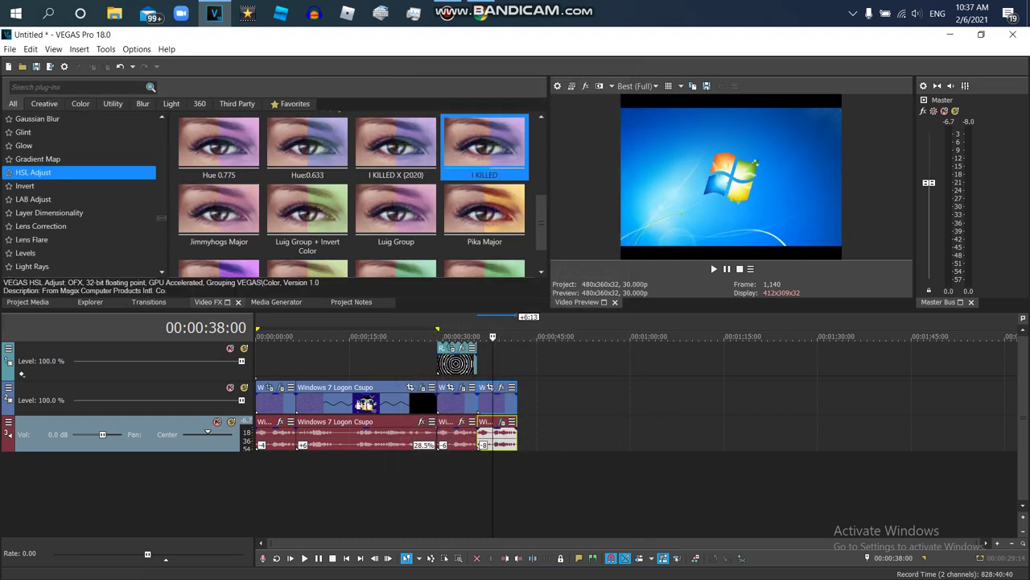
scroll(80, 193, "down", 3)
left_click(81, 225)
scroll(483, 161, "up", 3)
left_click(484, 149)
left_click_drag(483, 149, 362, 402)
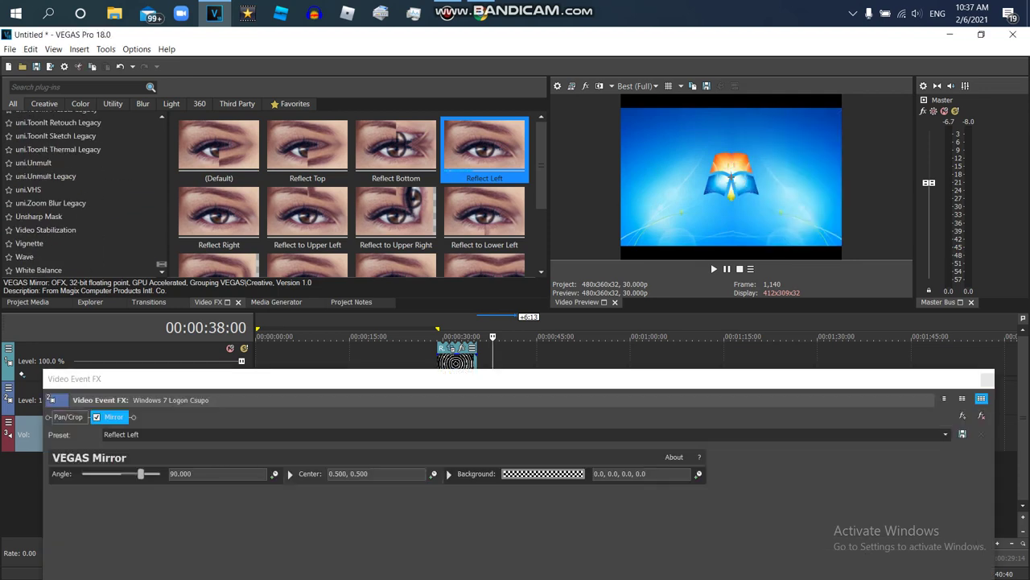
Add the Swirl effect with the Reset to None preset to the fourth video event and set its amount to -0.150
scroll(81, 161, "up", 12)
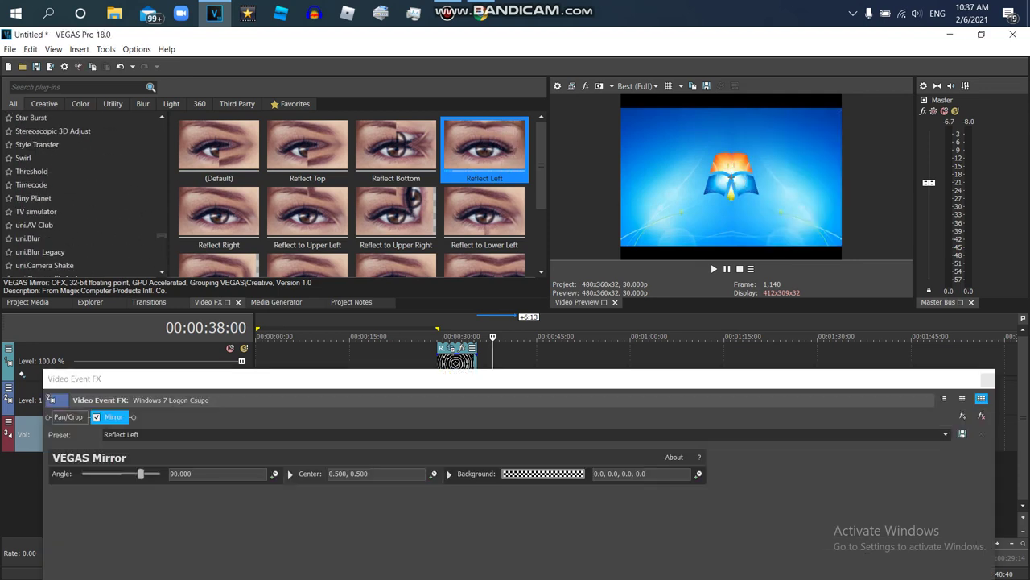
left_click(23, 157)
left_click_drag(395, 220, 362, 403)
left_click_drag(515, 379, 519, 162)
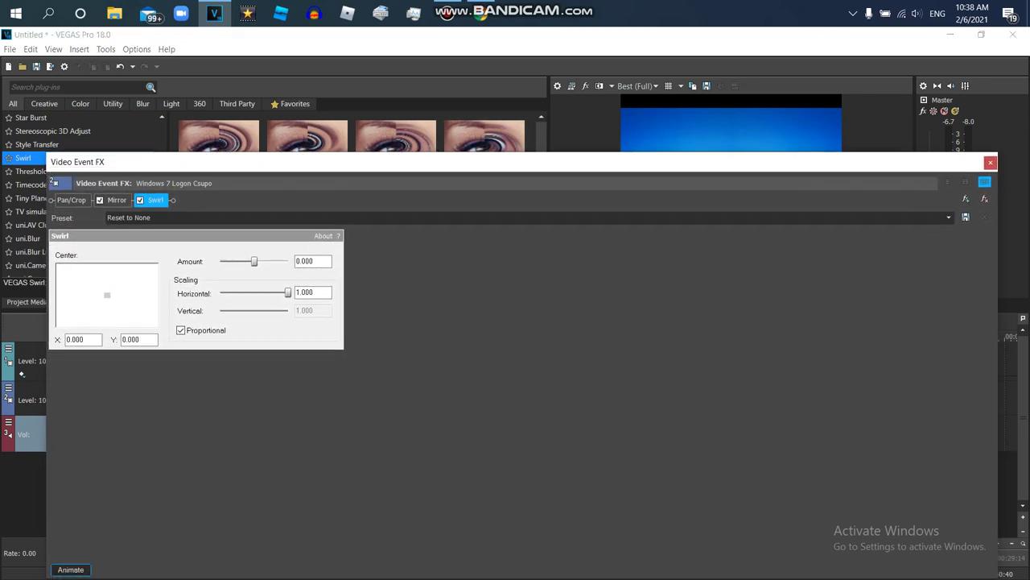
left_click_drag(253, 261, 244, 262)
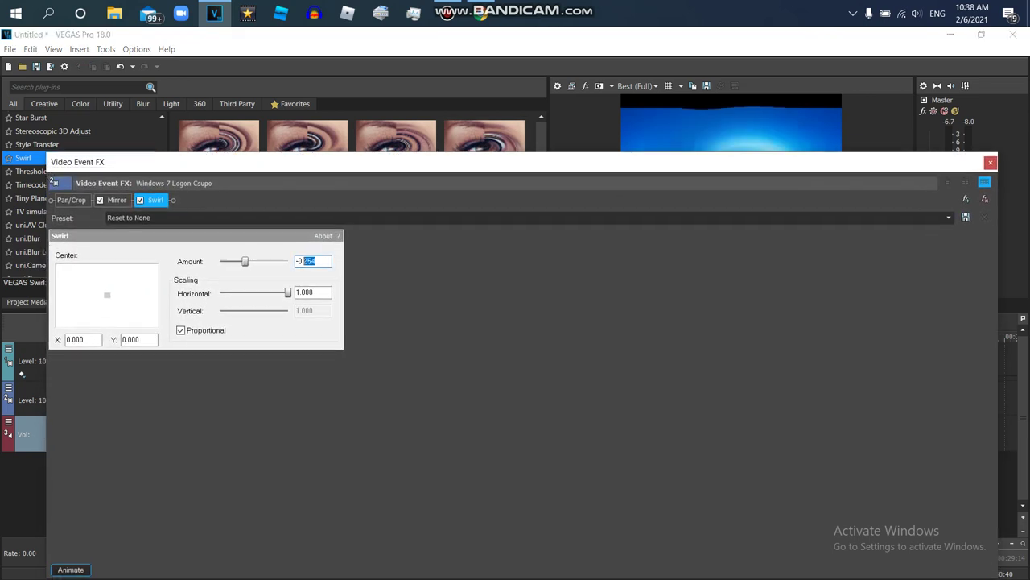
key("Tab")
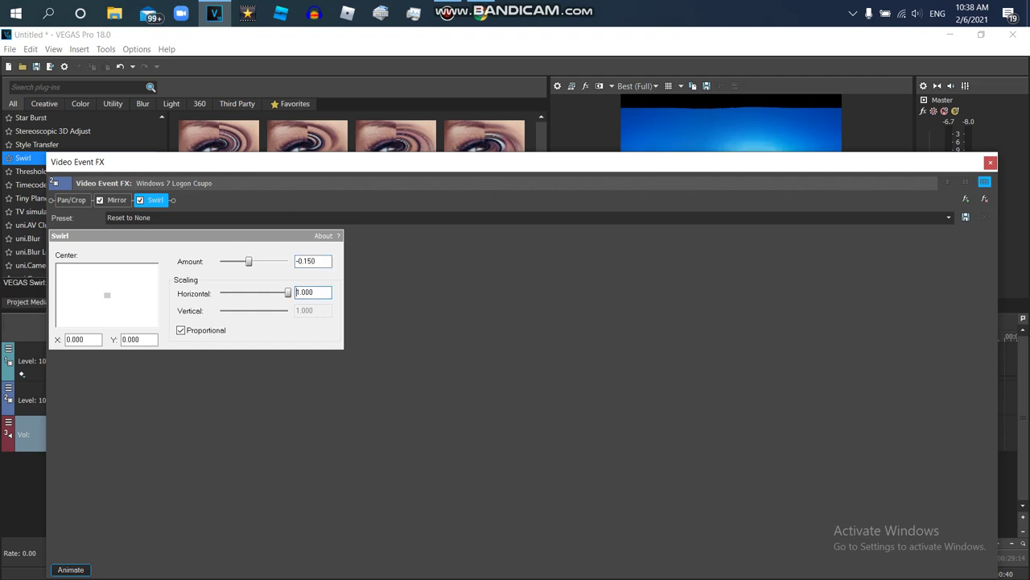
Animate the Swirl with an end keyframe at 00:00:06:13 that sets the amount to 0, and close the effect settings
left_click(70, 569)
key("End")
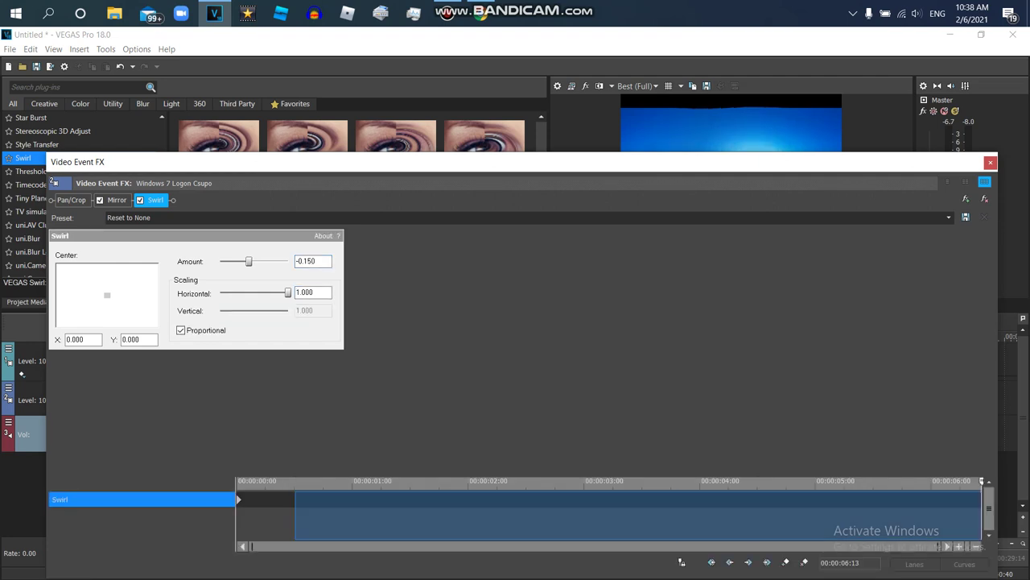
type("0")
key("Tab")
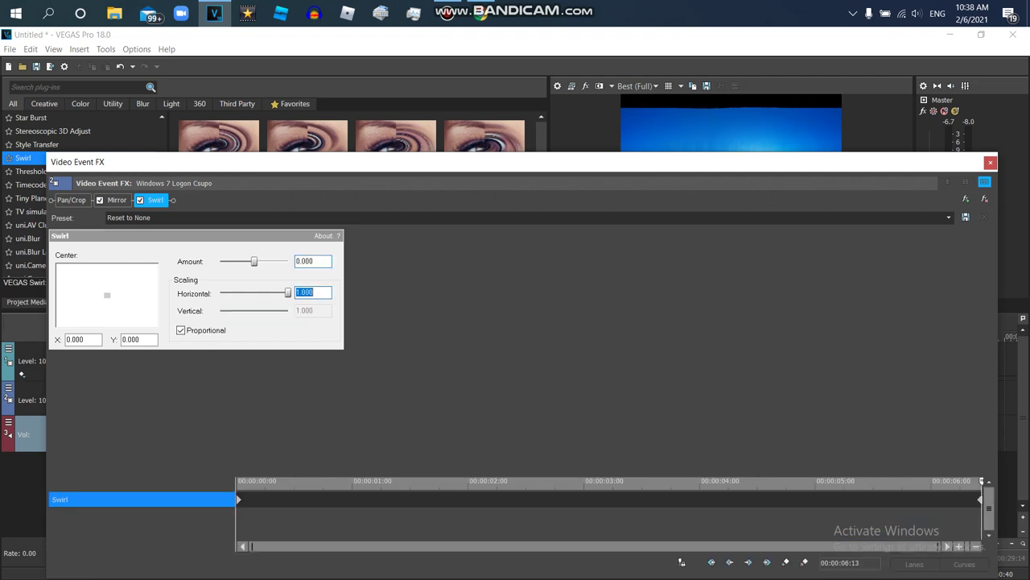
key("Escape")
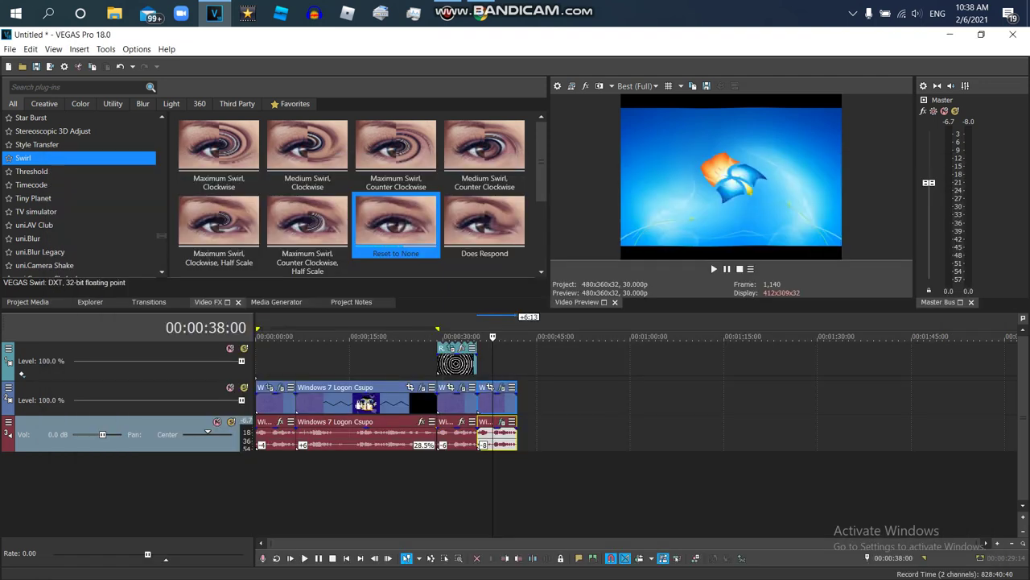
Play the fourth clip from its start to preview the Mirror and Swirl effects
left_click(478, 336)
left_click(727, 269)
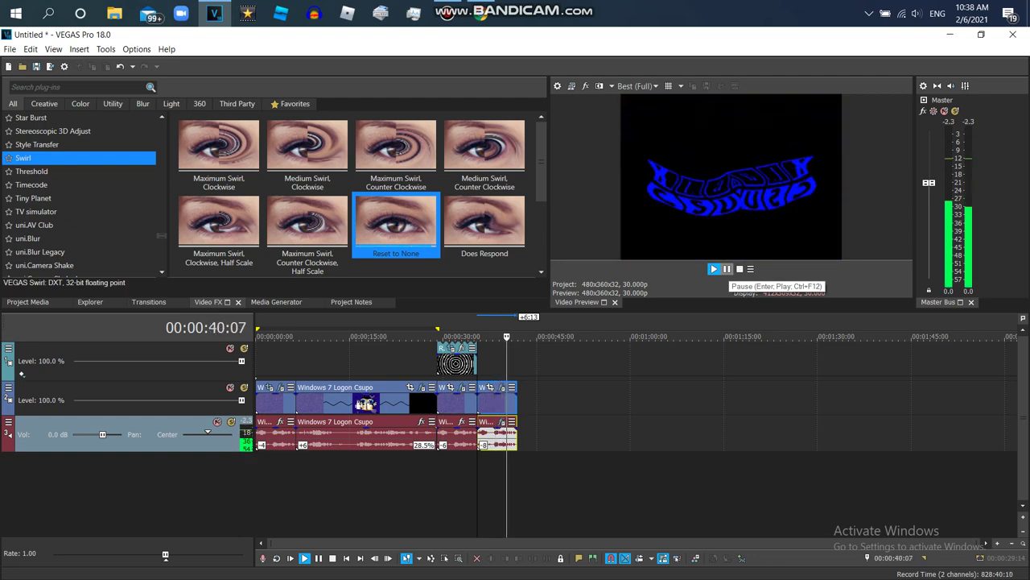
key("Return")
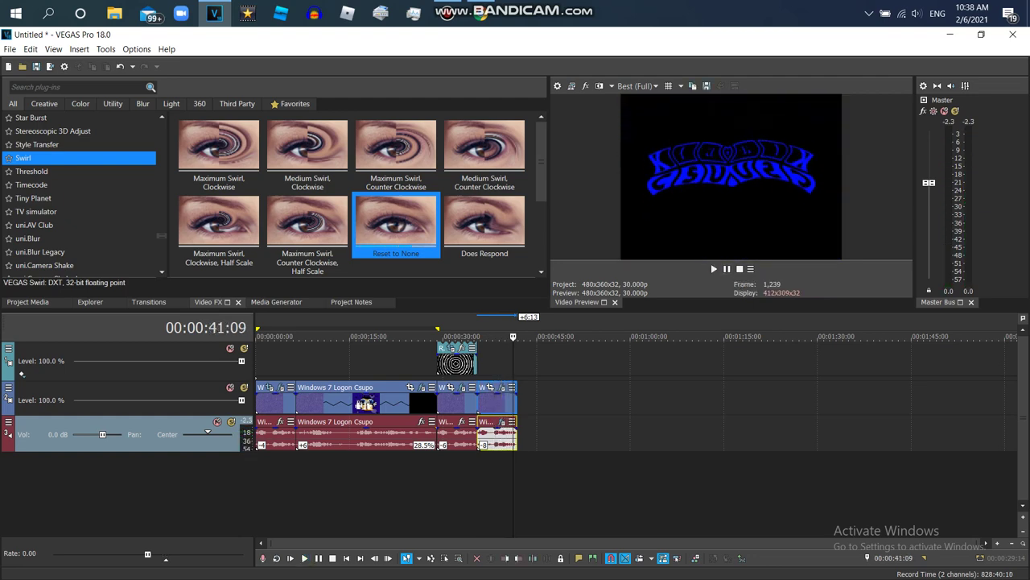
Write the on-screen note "You Use IL Vocodex" with the screen drawing tool, then close the tool
key("ctrl+alt+d")
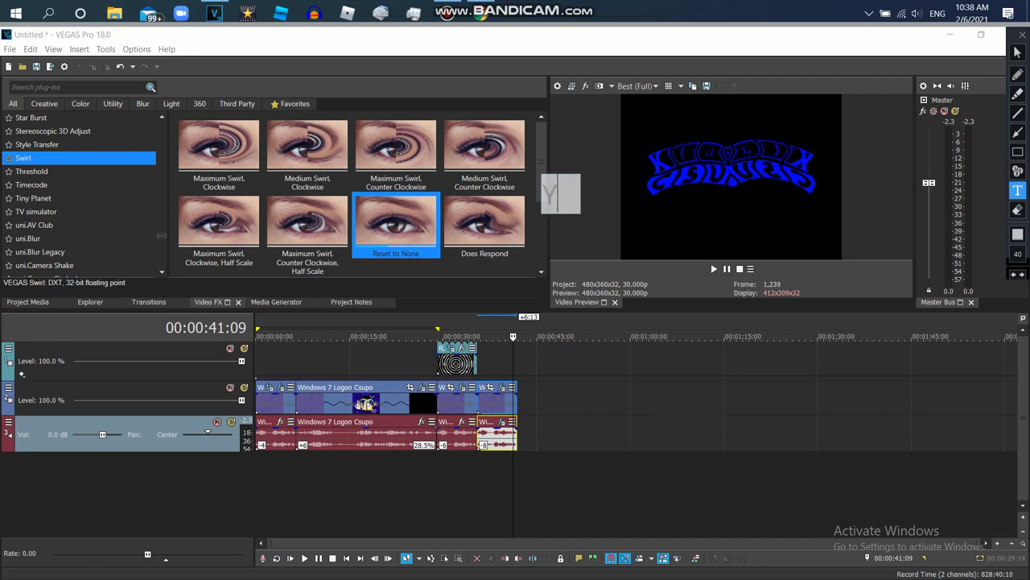
type("You Use IL")
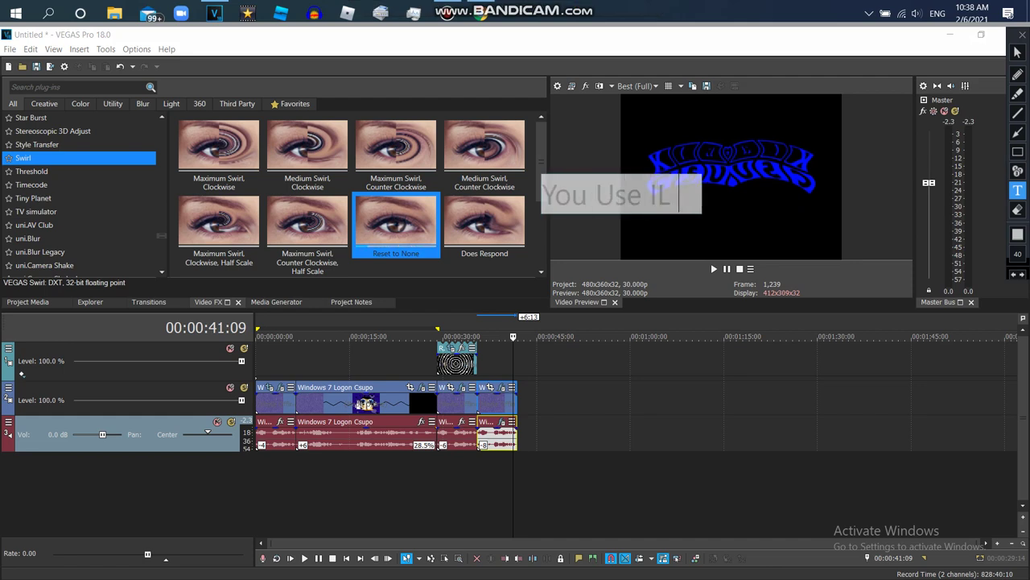
type(" Vocodex")
key("Return")
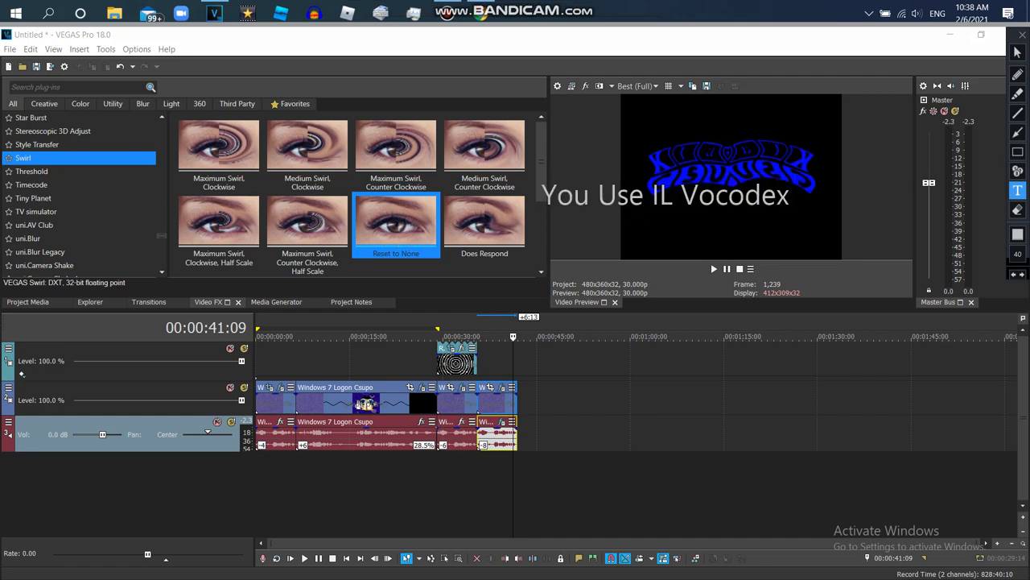
left_click(1023, 34)
Place Windows 7 Logon Csupo.mp4 after the fourth clip and set its audio to élastique Pro with a pitch change of -2
left_click(27, 302)
left_click_drag(305, 124, 557, 415)
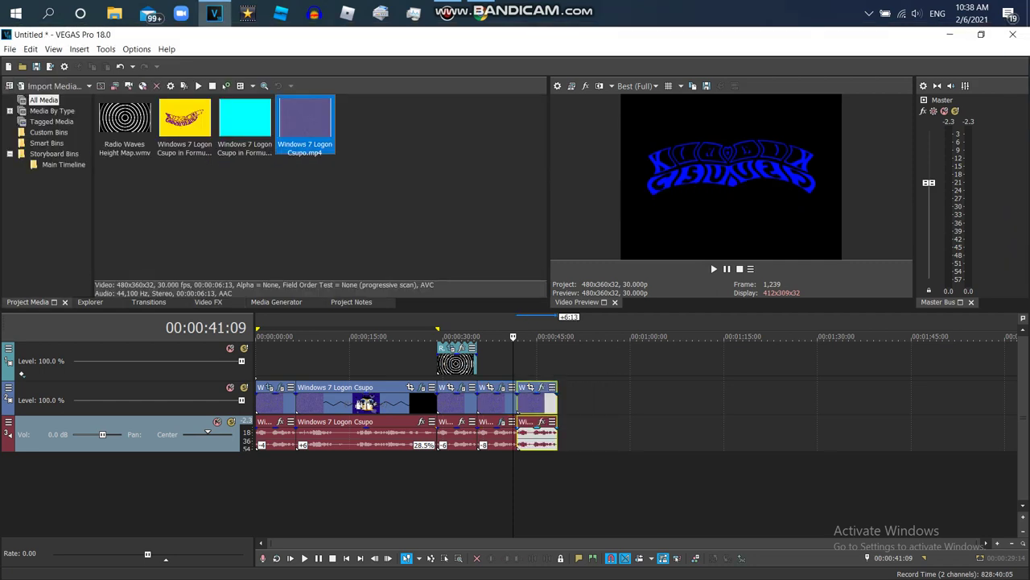
left_click(540, 435)
right_click(540, 435)
left_click(573, 570)
left_click(552, 251)
left_click(552, 270)
left_click(552, 270)
left_click(552, 288)
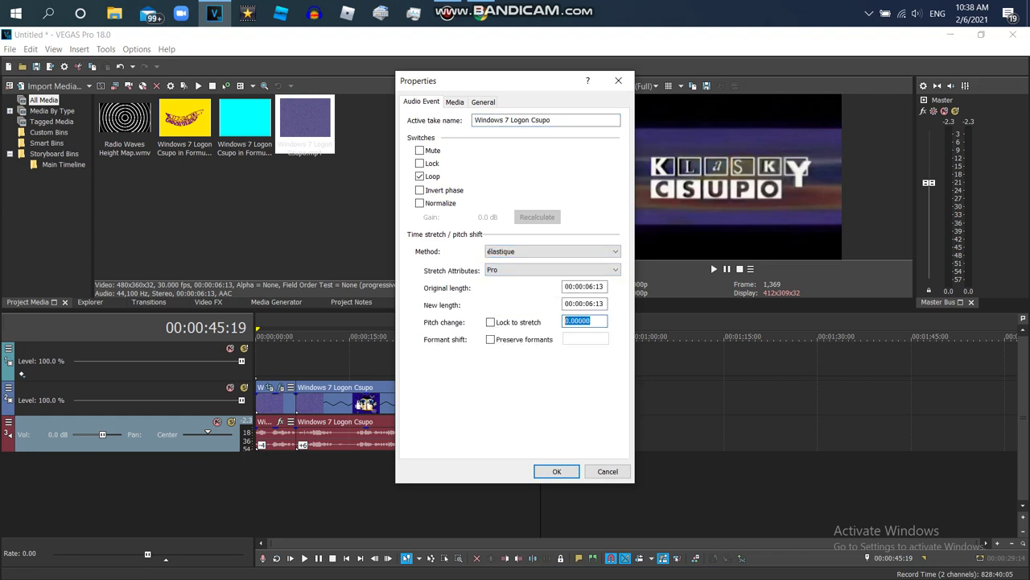
key("Return")
Show the video effects, then check the Klasky Csupo reference video in Chrome at about 0:39 and return to VEGAS Pro
left_click(227, 302)
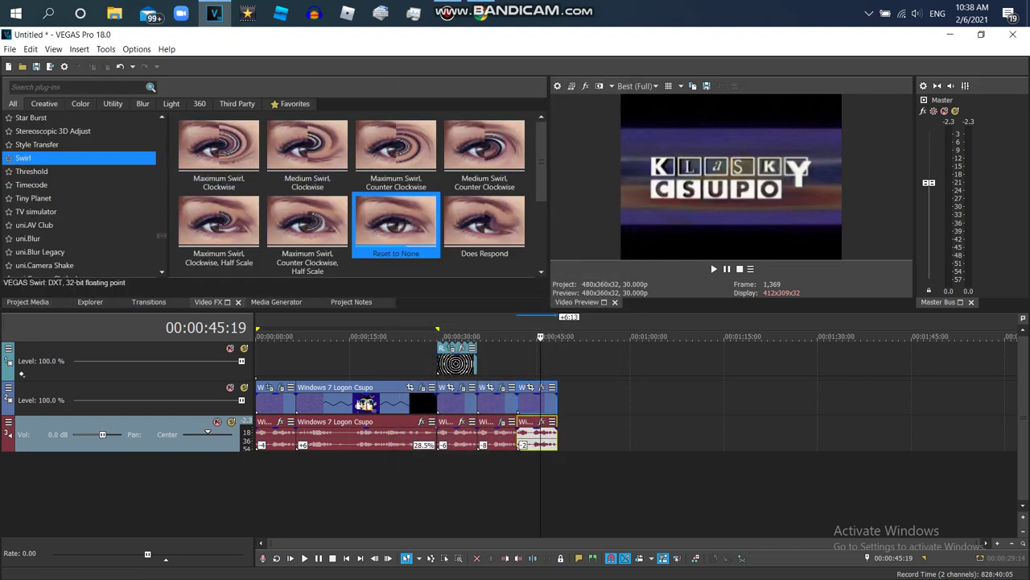
key("alt+Tab")
key("space")
left_click(930, 478)
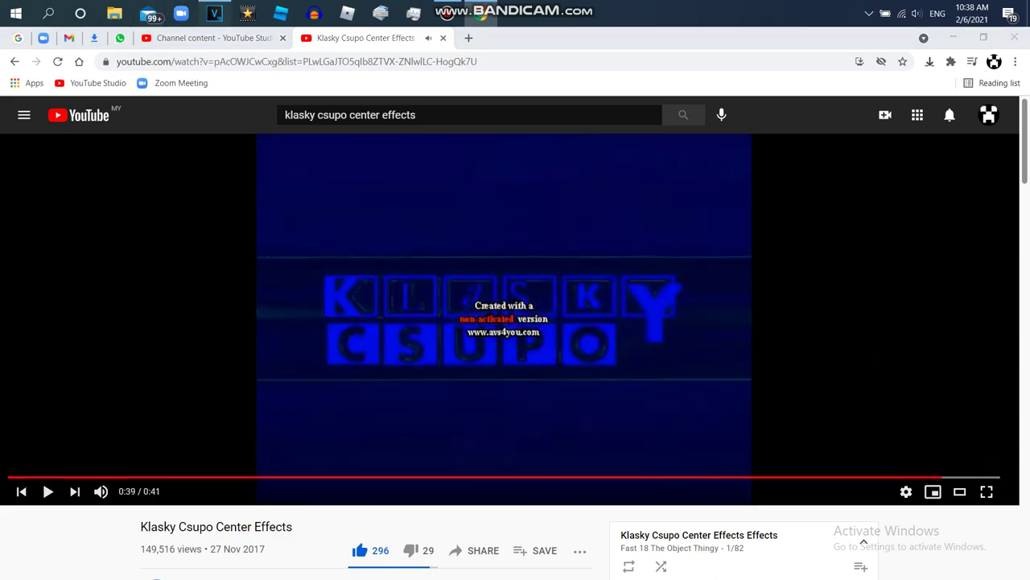
key("alt+Tab")
Add the Gradient Map effect with the Reset to None preset to the fifth video event and preview the frame at 00:00:44:18
scroll(73, 172, "up", 15)
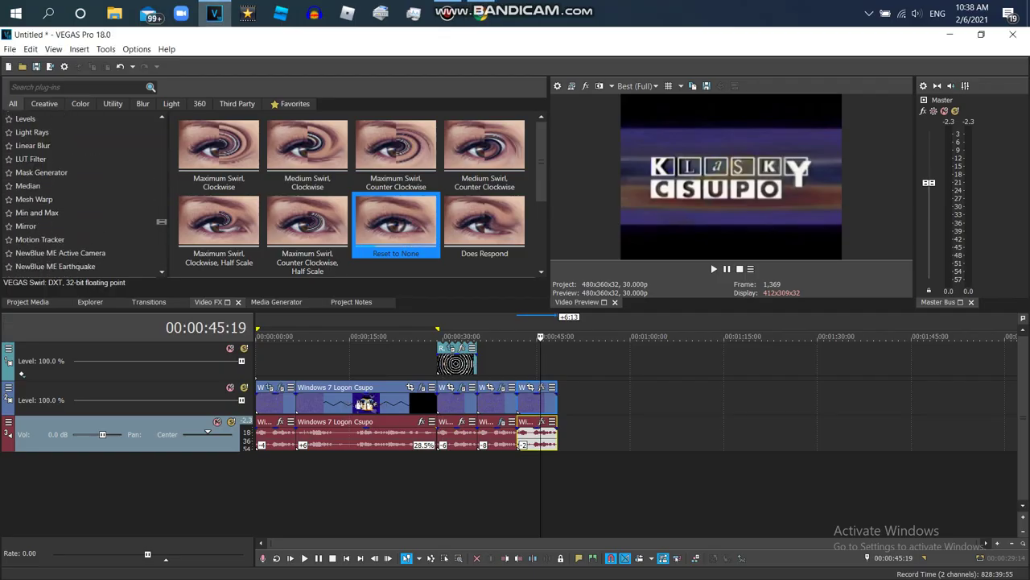
left_click(72, 159)
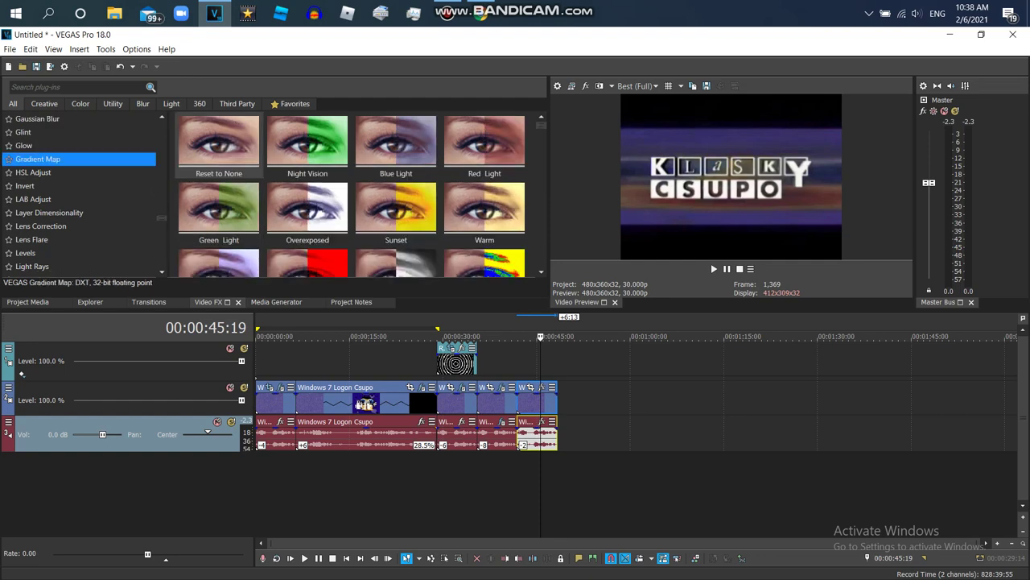
left_click_drag(218, 141, 364, 402)
left_click_drag(89, 161, 149, 394)
left_click(534, 337)
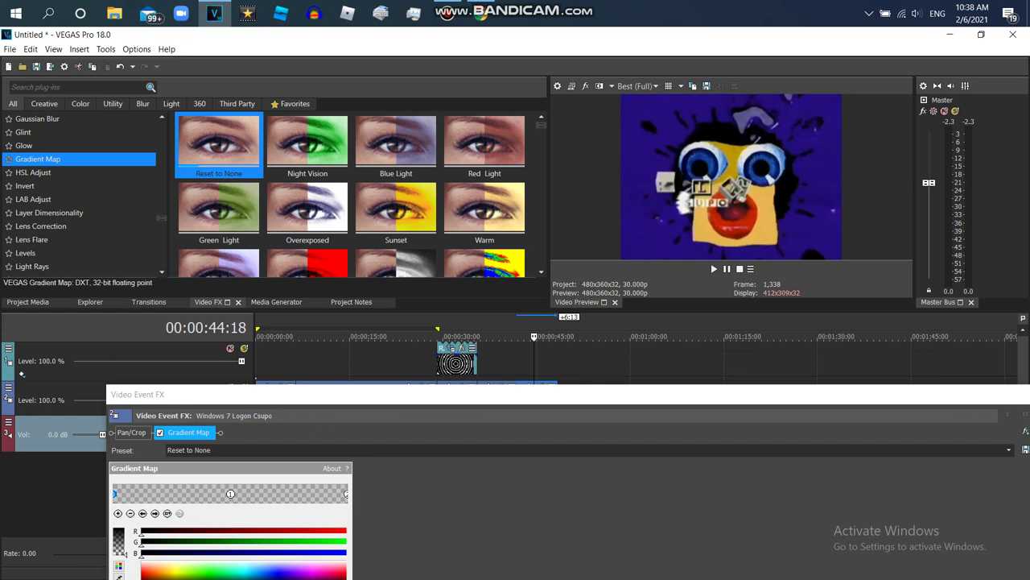
Color the Gradient Map's first point cyan and its middle point blue
left_click(277, 572)
left_click(243, 573)
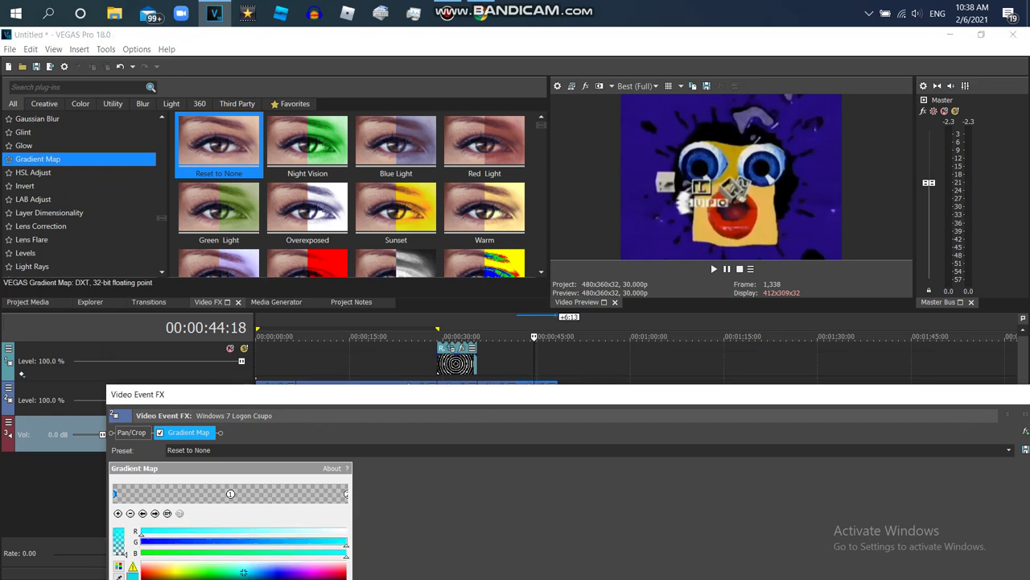
left_click(230, 493)
left_click(277, 572)
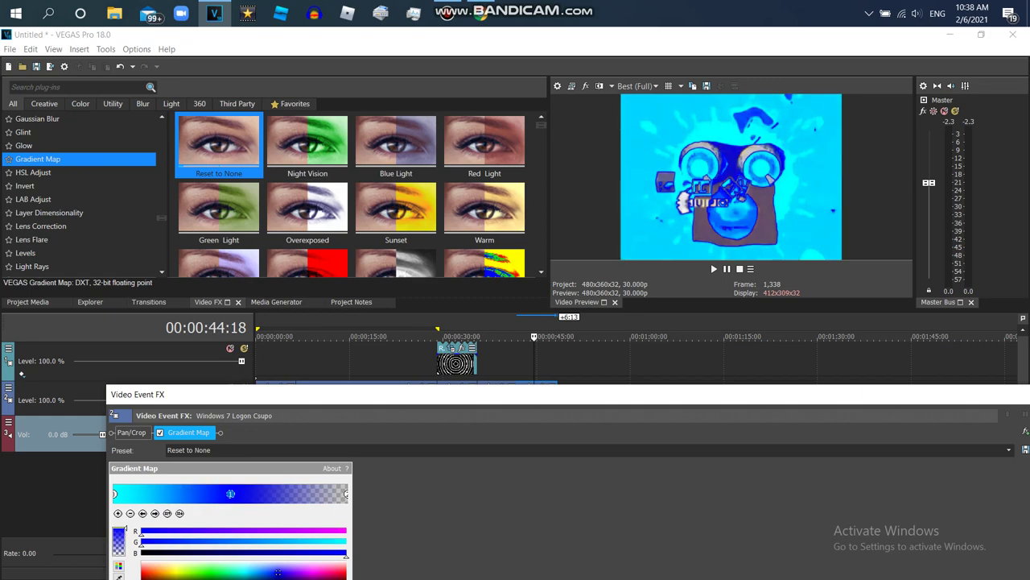
Recheck the reference video in Chrome at 0:39, then return to VEGAS Pro and color the Gradient Map's first point blue
left_click(448, 13)
left_click(482, 13)
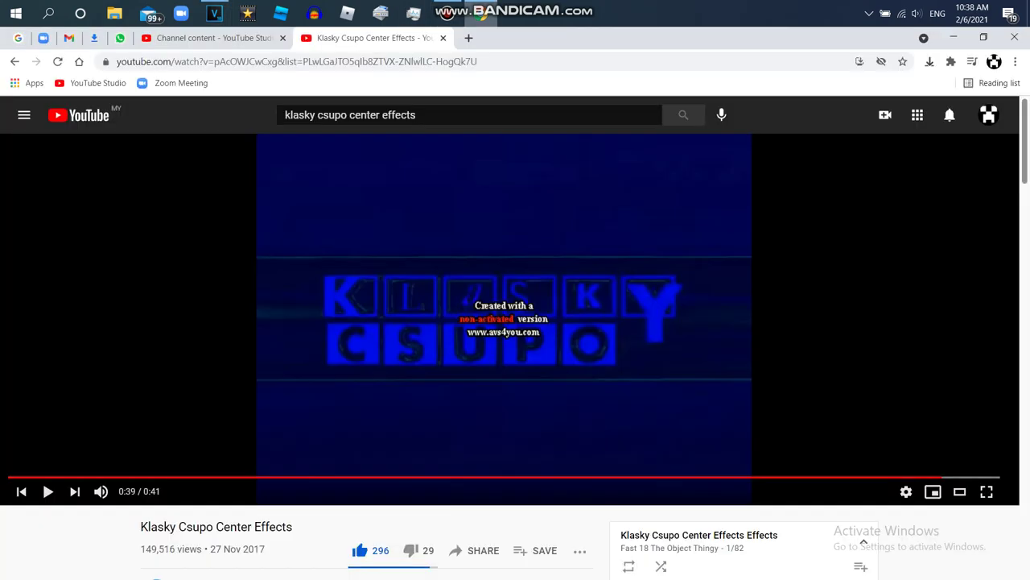
left_click(213, 13)
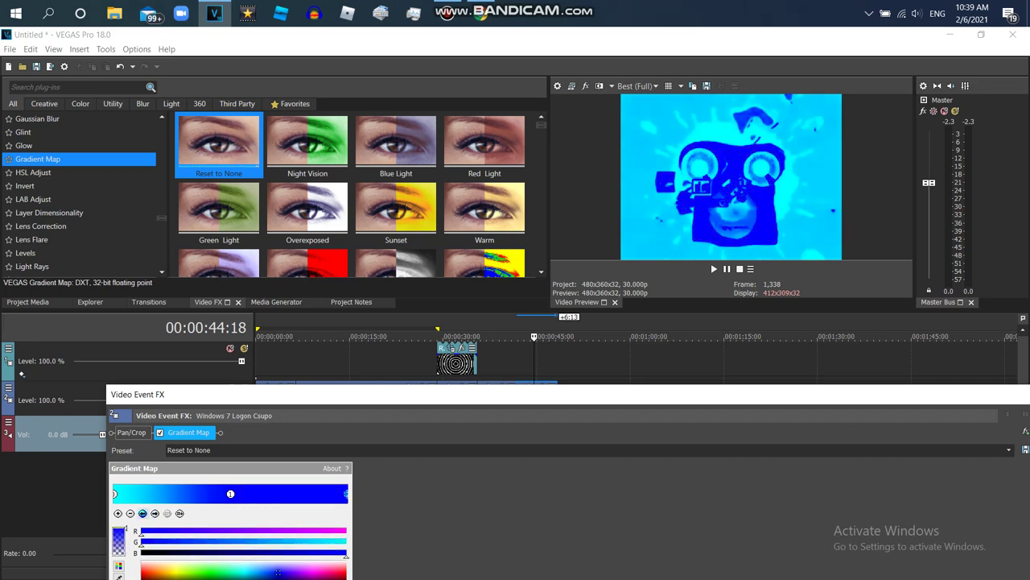
left_click(278, 571)
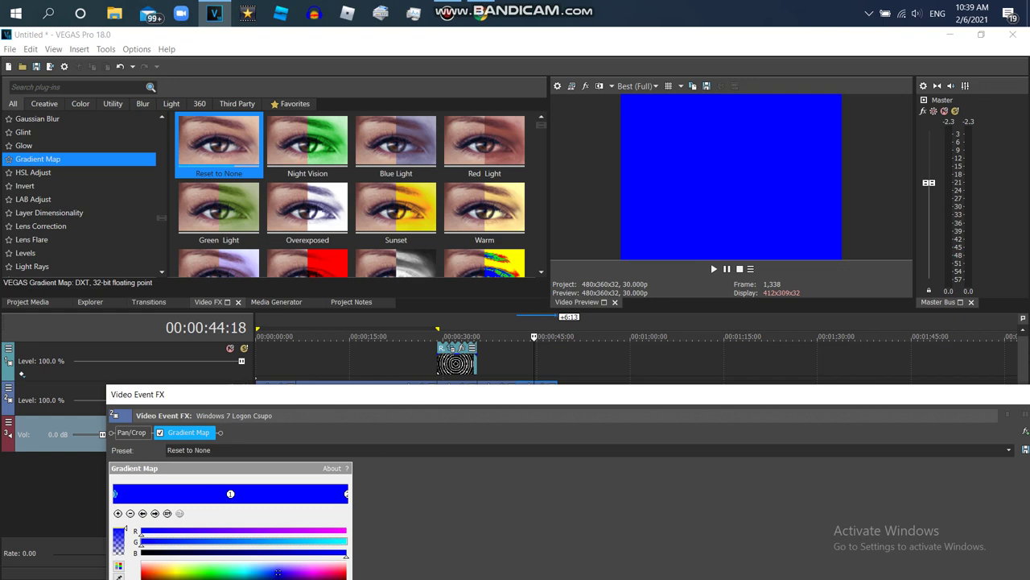
Color the Gradient Map's middle point cyan, check the reference video in Chrome at 0:38, and return to VEGAS Pro
left_click_drag(277, 572, 243, 571)
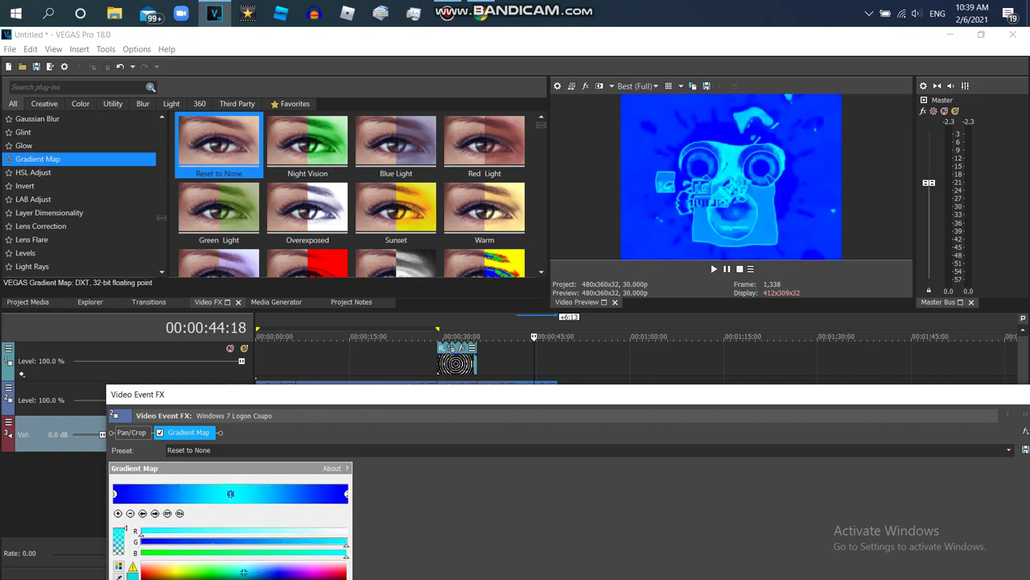
key("alt+Tab")
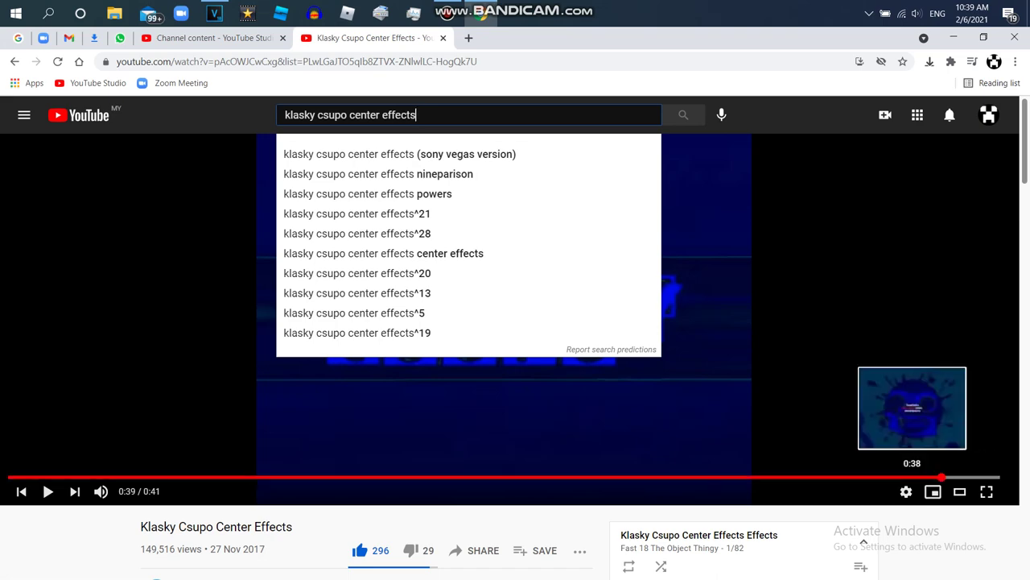
left_click(922, 477)
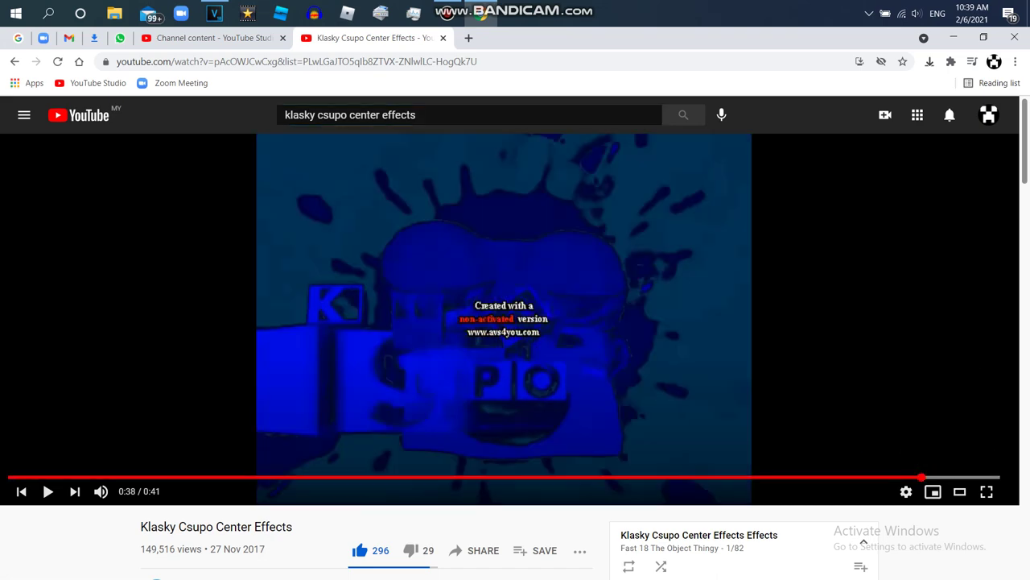
key("alt+Tab")
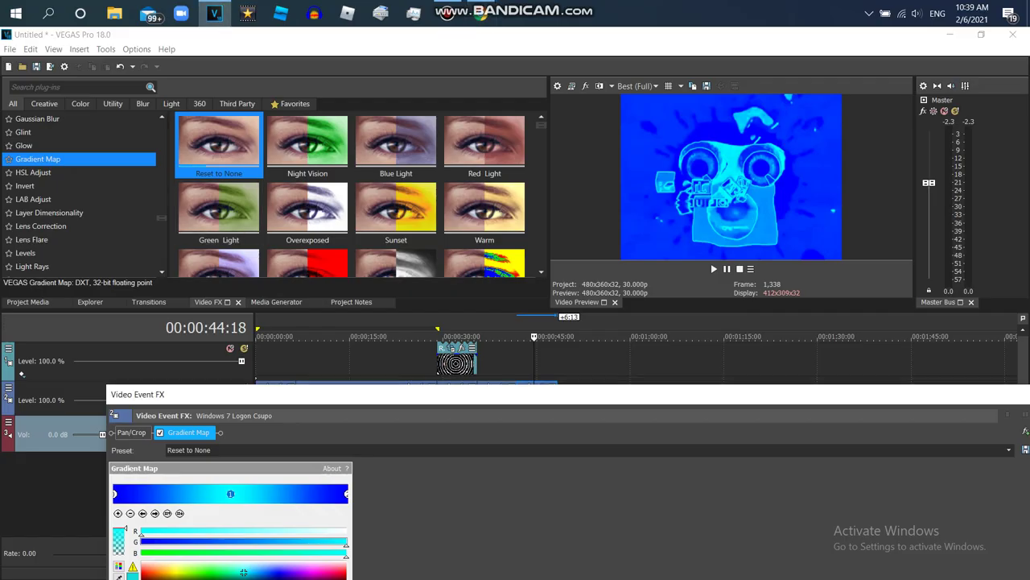
Color the Gradient Map's first point azure blue and its middle point a deeper blue
left_click(278, 571)
left_click(265, 572)
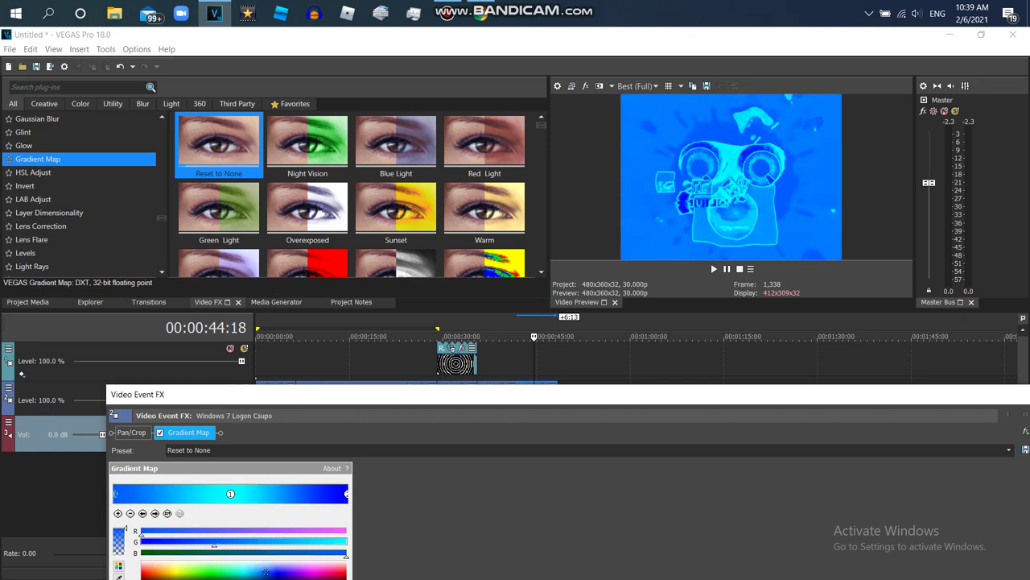
left_click(275, 571)
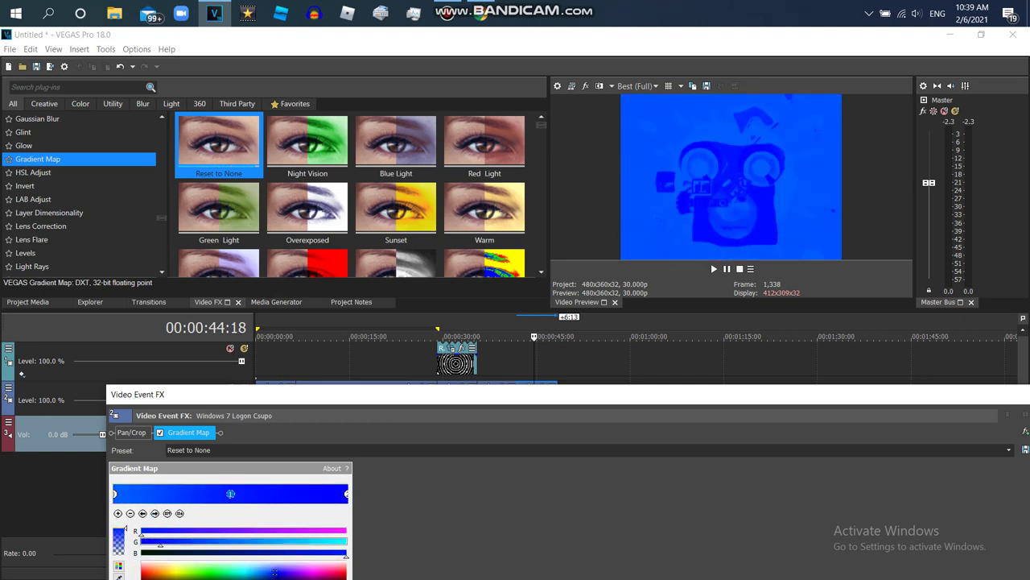
mouse_move(451, 11)
left_click(448, 14)
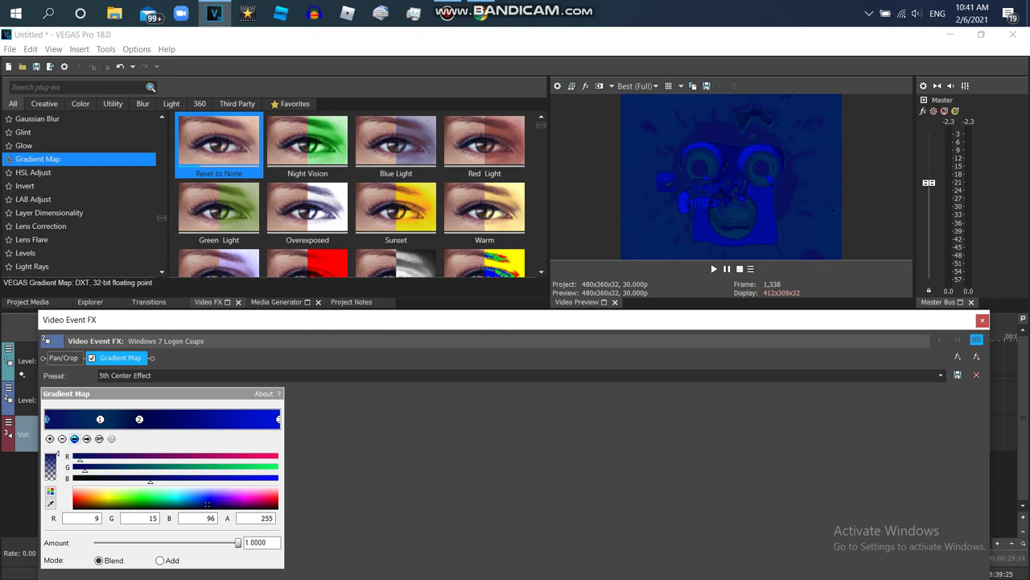
Close the fifth video event's effect settings and play the event from 00:00:44:18 to its end
left_click(278, 419)
key("Escape")
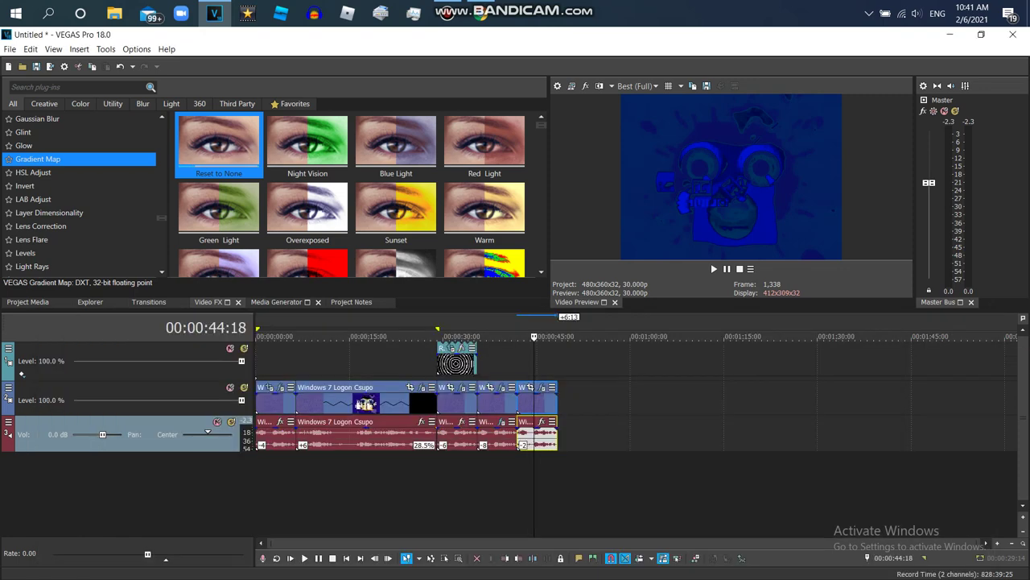
key("space")
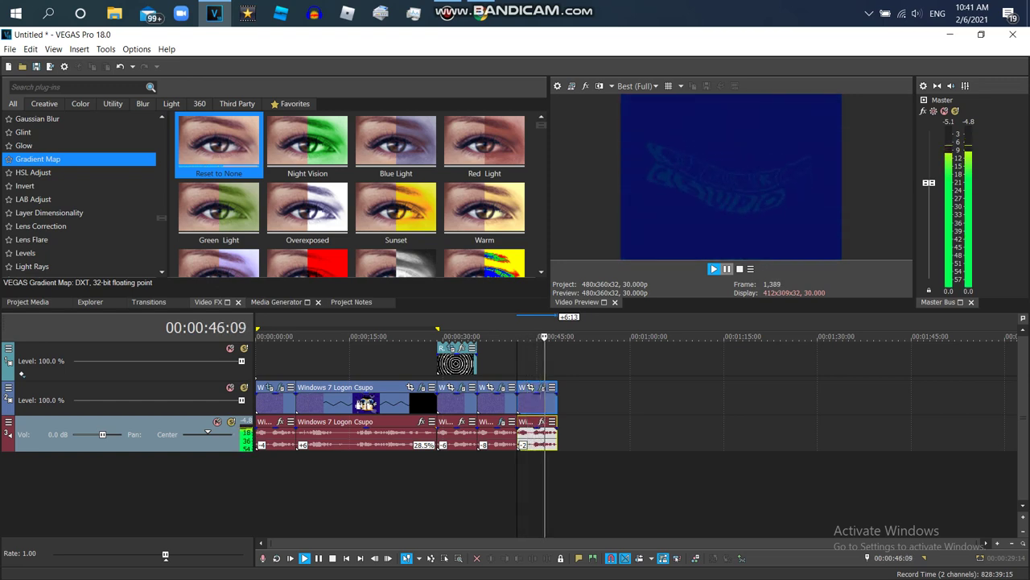
key("space")
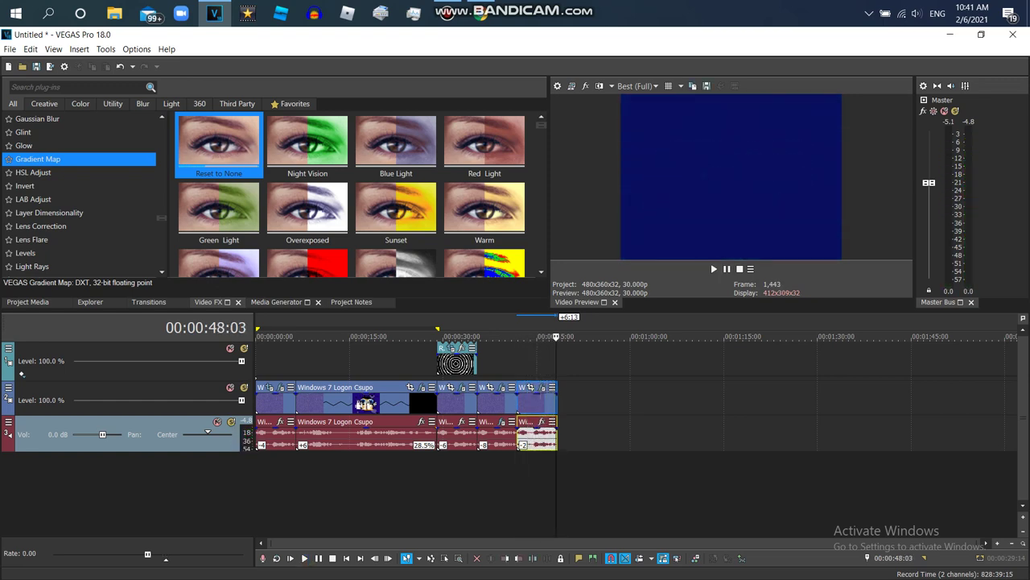